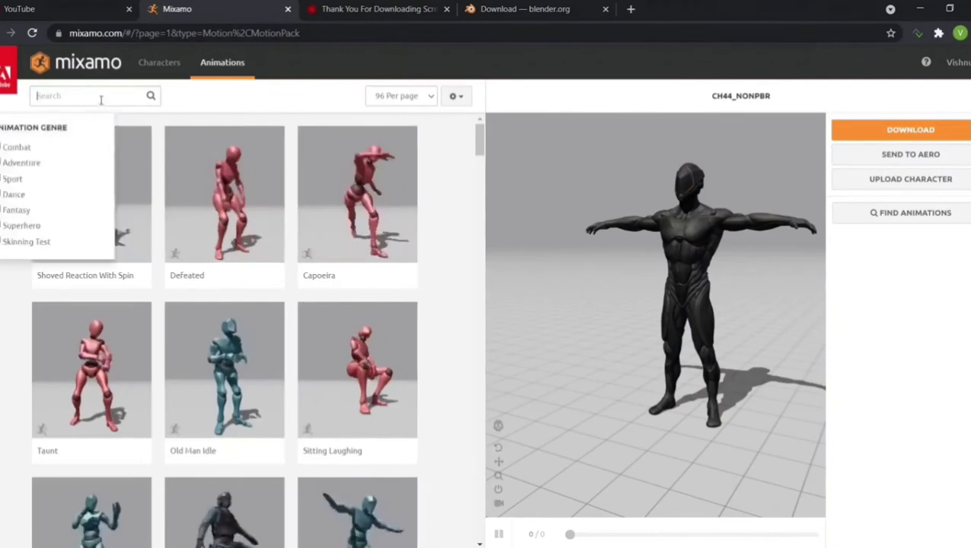
# Search the animations for "swim", choose Treading Water, and download it as FBX Binary with skin at 30 frames per second
pyautogui.write('swim')
pyautogui.press('Return')
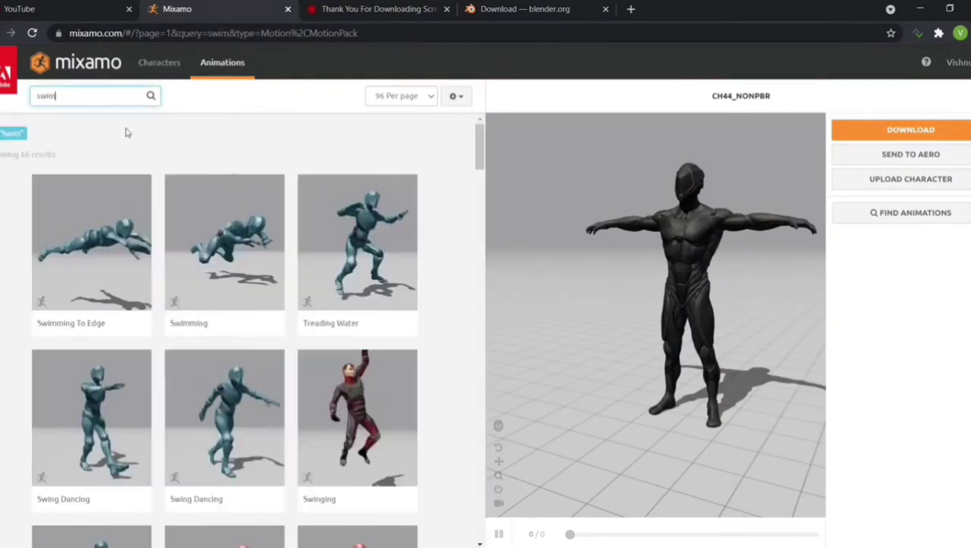
pyautogui.click(358, 244)
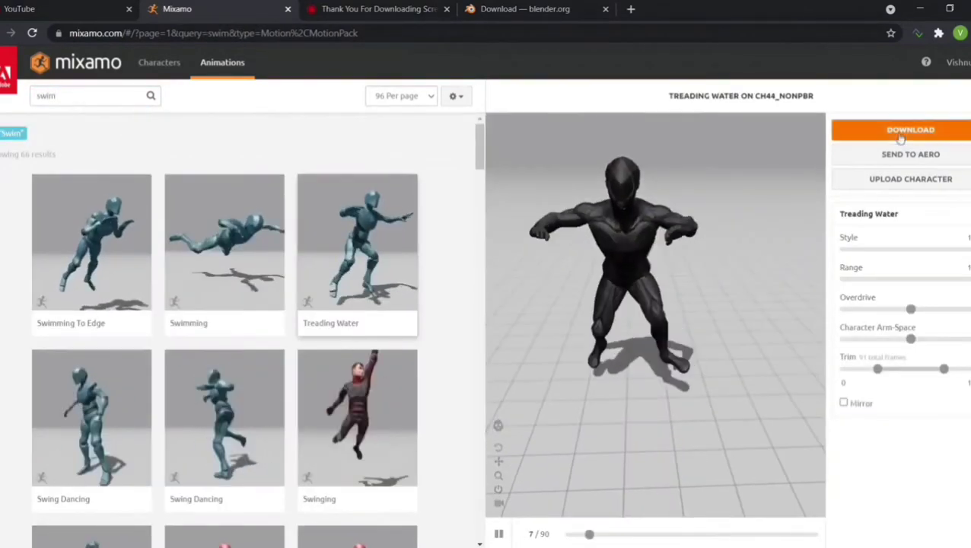
pyautogui.click(910, 129)
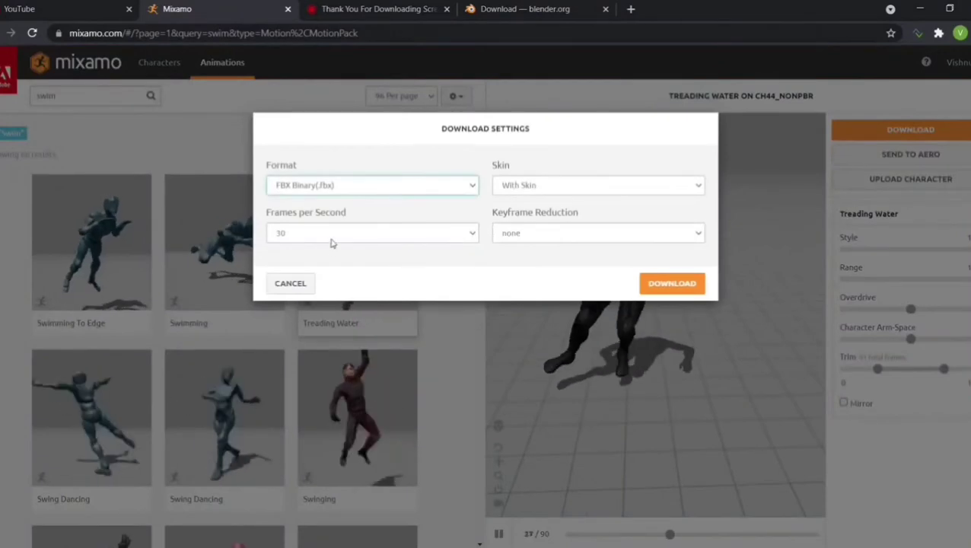
pyautogui.click(670, 283)
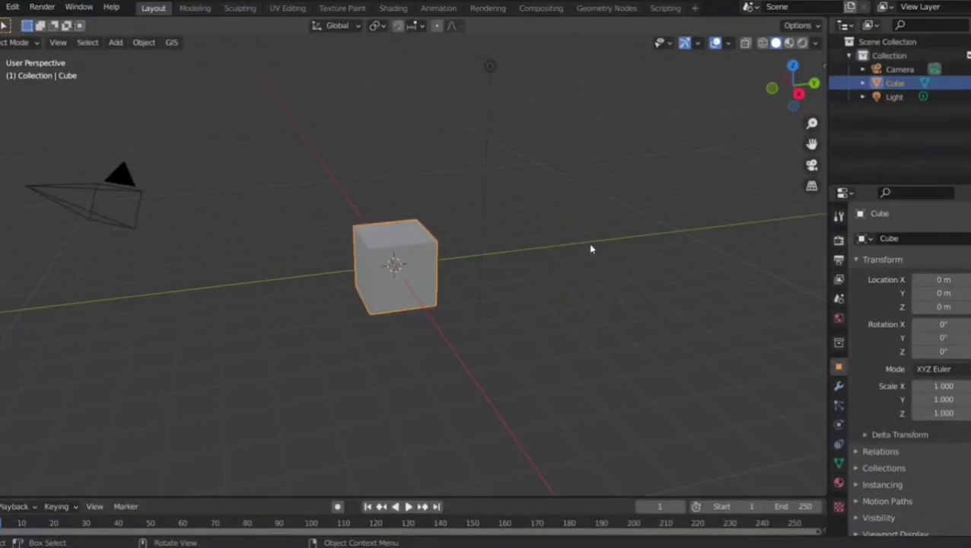
# In Blender, stretch the default cube into a flat slab with a scale of about 5.946 along Y and 7.112 along X
pyautogui.press('KP_3')
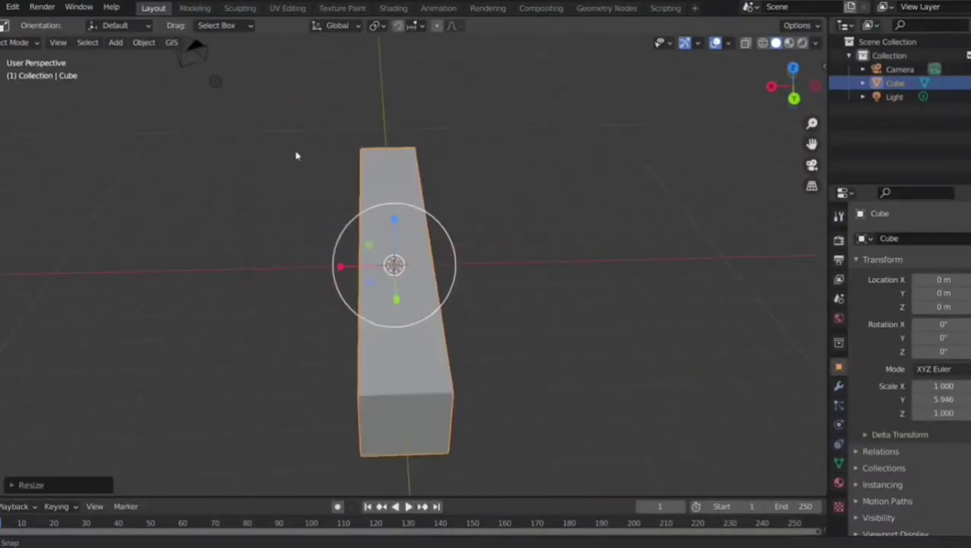
pyautogui.press('s')
pyautogui.press('x')
pyautogui.moveTo(326, 265); pyautogui.dragTo(3, 272)
pyautogui.moveTo(178, 256); pyautogui.dragTo(342, 207, button='middle')
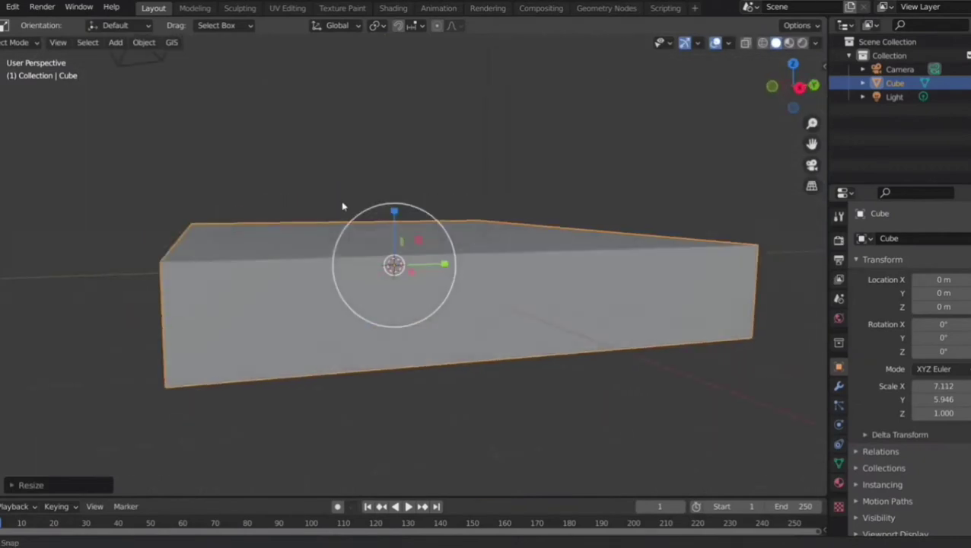
# Add a second cube and scale it uniformly to about 5.943 so that it matches the slab's width along Y
pyautogui.scroll(-2, 407, 196)
pyautogui.click(805, 95)
pyautogui.hotkey('shift', 'a')
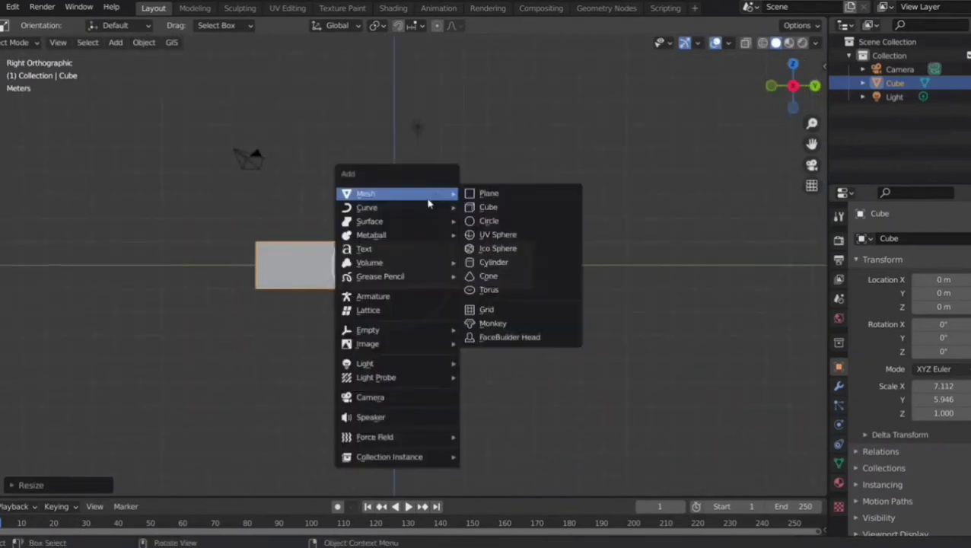
pyautogui.click(483, 207)
pyautogui.press('s')
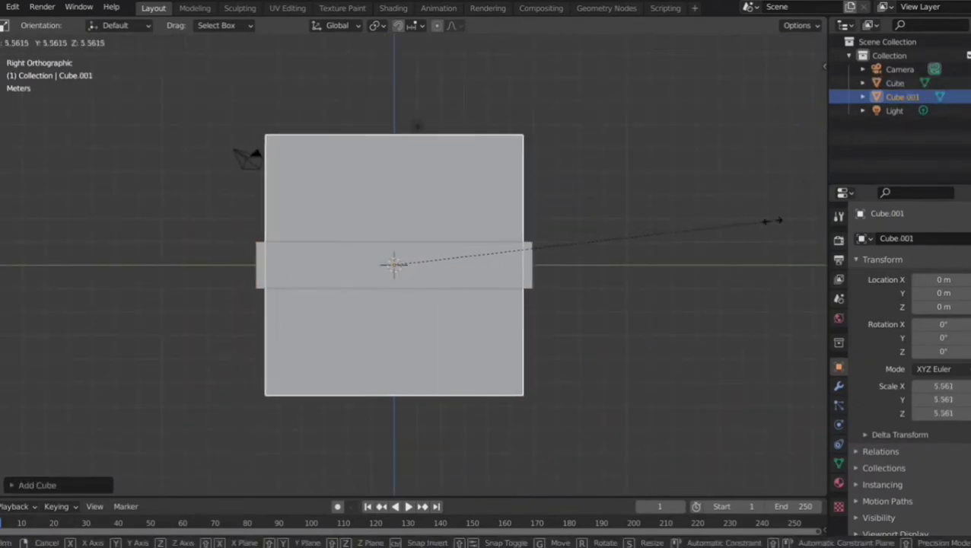
pyautogui.click(805, 219)
# In wireframe display, raise the large cube along Z onto the ground line and move the slab up to about Z 0.988 m
pyautogui.click(763, 43)
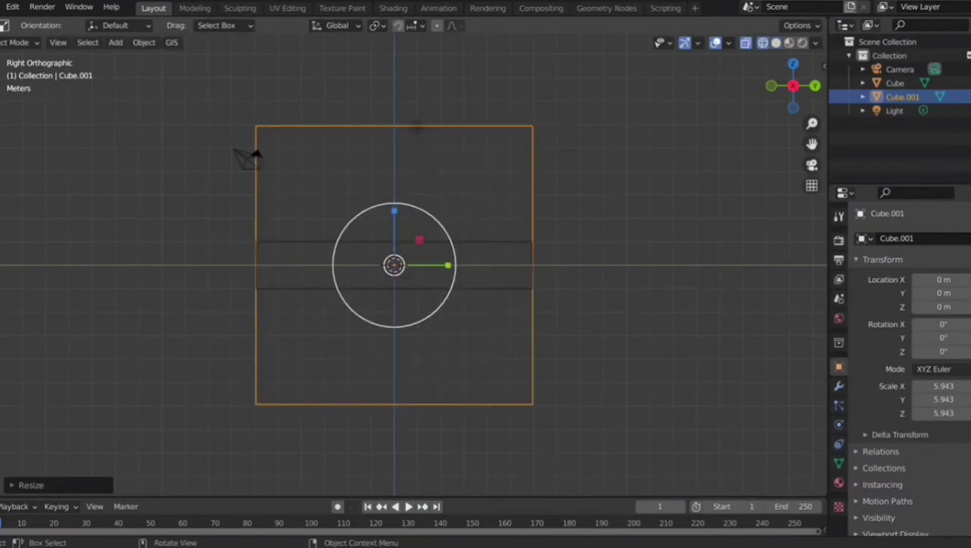
pyautogui.press('g')
pyautogui.press('z')
pyautogui.moveTo(404, 128); pyautogui.dragTo(395, 76)
pyautogui.click(415, 252)
pyautogui.press('g')
pyautogui.press('z')
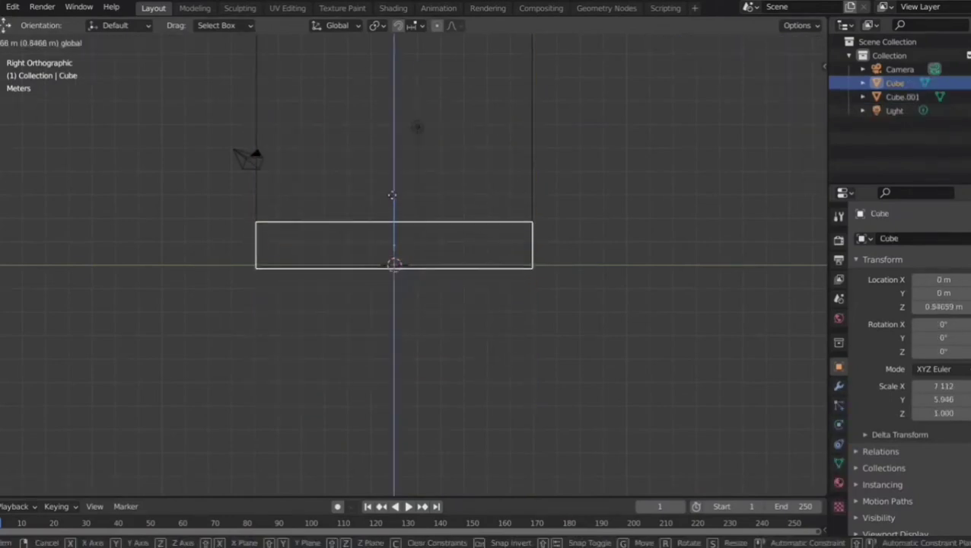
pyautogui.click(445, 216)
pyautogui.scroll(-3, 470, 173)
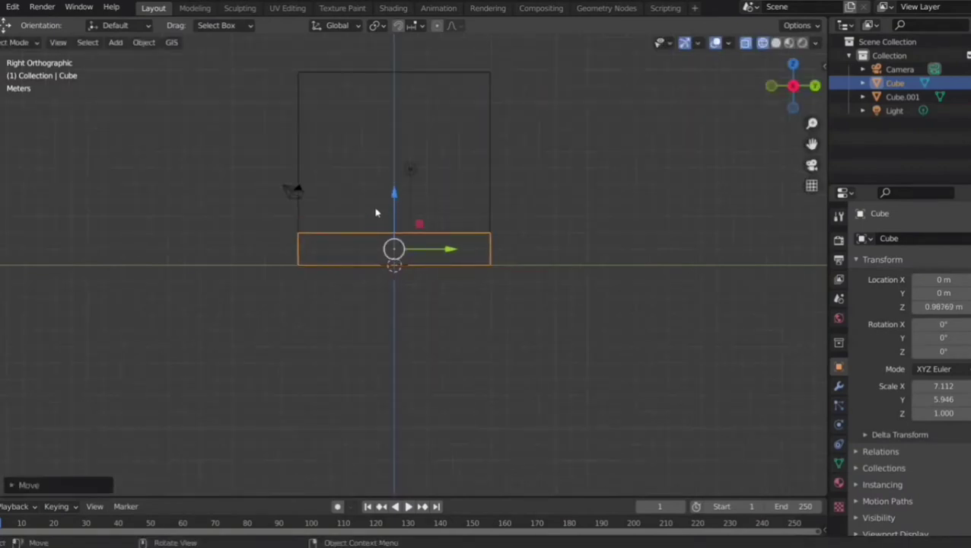
# Roughly double the slab's height along Z and raise it to about Z 1.902 m so it stays above the ground
pyautogui.click(2, 175)
pyautogui.moveTo(394, 195); pyautogui.dragTo(403, 139)
pyautogui.click(2, 123)
pyautogui.moveTo(395, 199); pyautogui.dragTo(399, 185)
# Add a UV sphere, place it inside the large cube at about Y -4.23 m and Z 9.18 m, and scale it to about 0.776
pyautogui.hotkey('shift', 'a')
pyautogui.moveTo(372, 165)
pyautogui.click(415, 206)
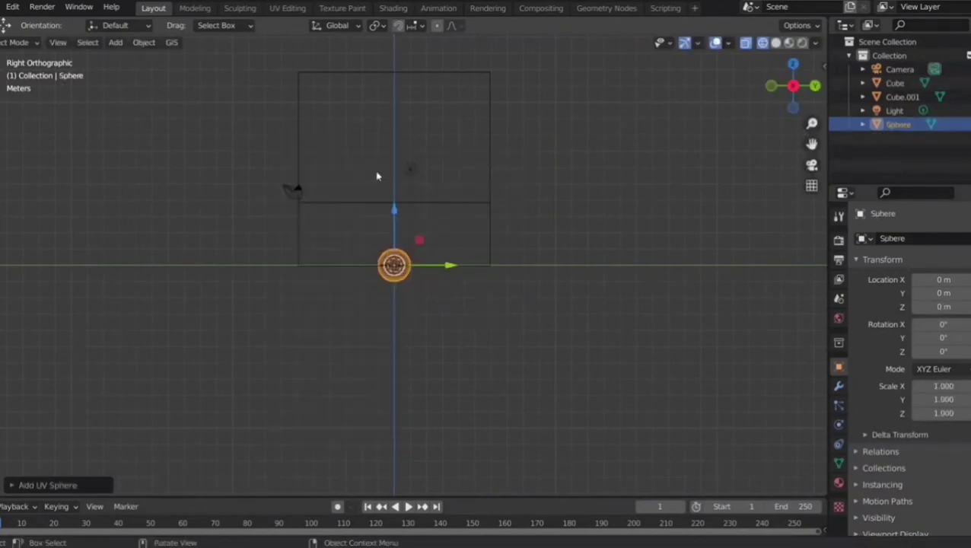
pyautogui.press('g')
pyautogui.press('z')
pyautogui.click(437, 119)
pyautogui.press('g')
pyautogui.press('y')
pyautogui.click(372, 128)
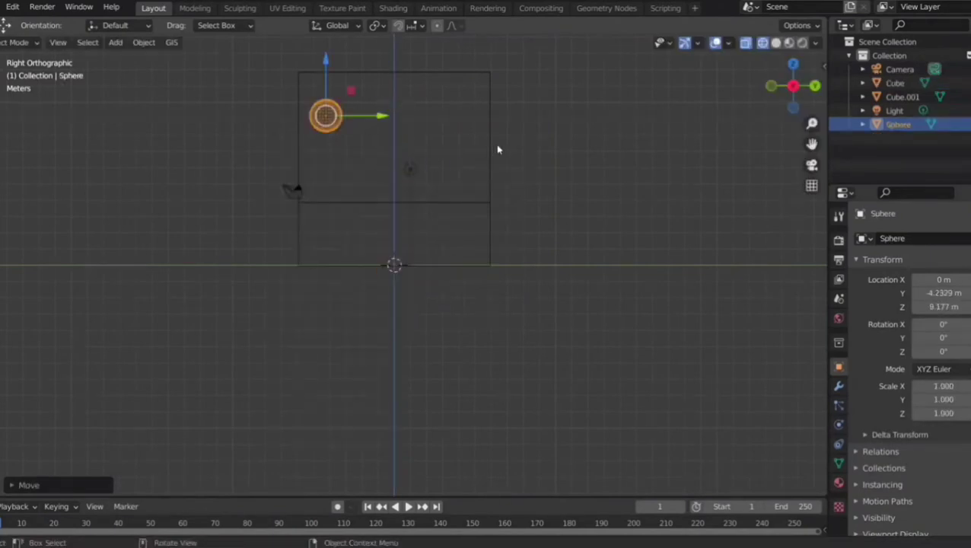
pyautogui.press('s')
pyautogui.click(356, 138)
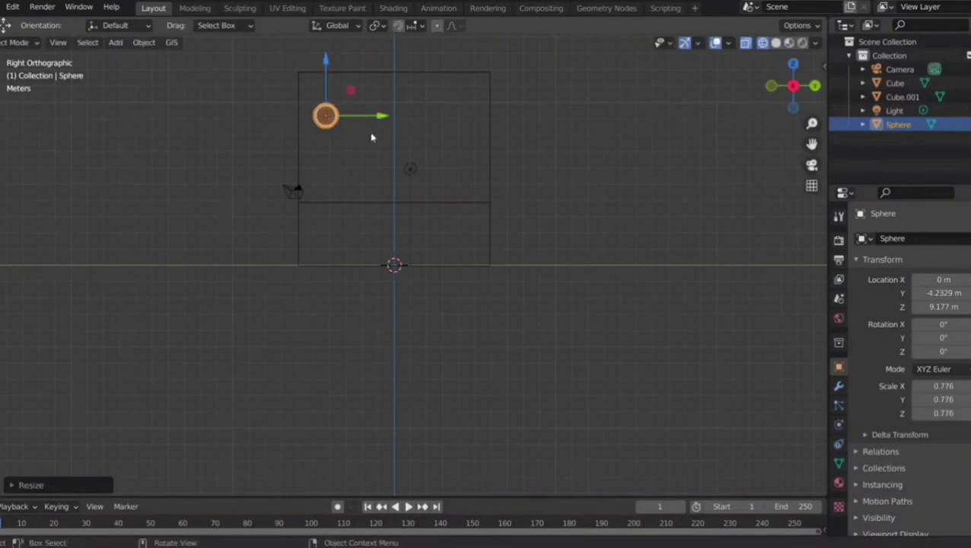
# Scale the slab to about 5.975 in X, 5.815 in Y and 1.634 in Z, and move it vertically to the large cube's base
pyautogui.moveTo(372, 137); pyautogui.dragTo(286, 217, button='middle')
pyautogui.click(411, 221)
pyautogui.press('s')
pyautogui.click(427, 195)
pyautogui.press('s')
pyautogui.press('y')
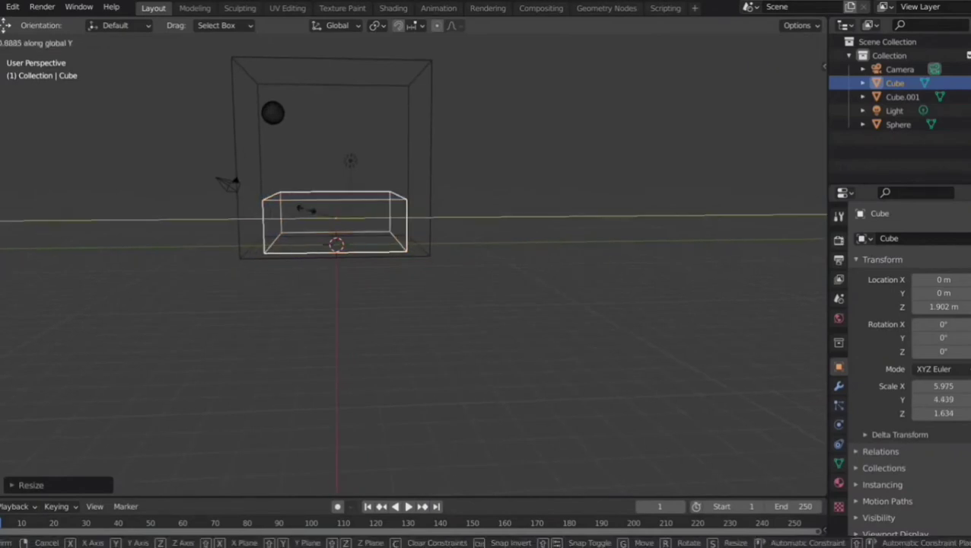
pyautogui.click(297, 216)
pyautogui.press('g')
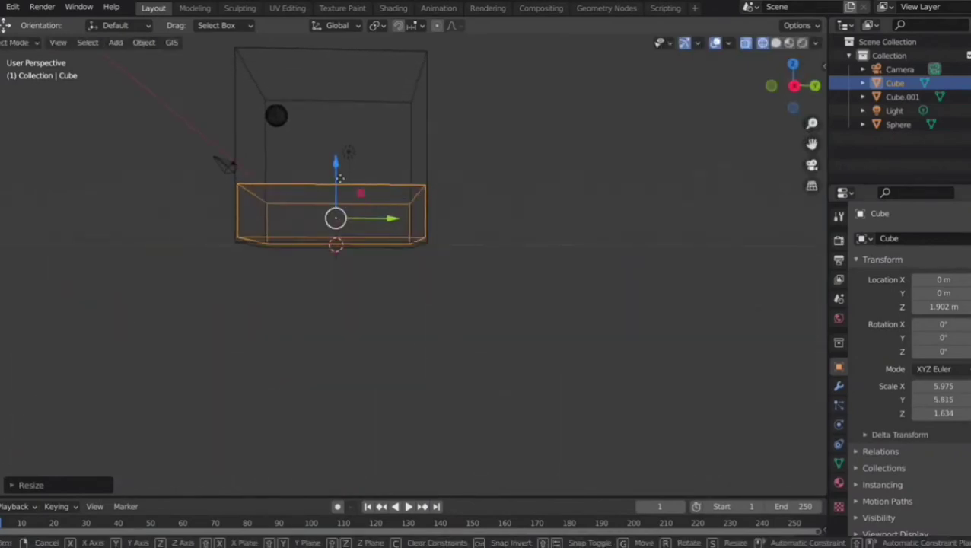
pyautogui.press('z')
pyautogui.click(319, 207)
# Add Fluid physics to the large cube with type Domain and domain type Liquid
pyautogui.moveTo(320, 207); pyautogui.dragTo(335, 202, button='middle')
pyautogui.click(335, 202)
pyautogui.click(838, 424)
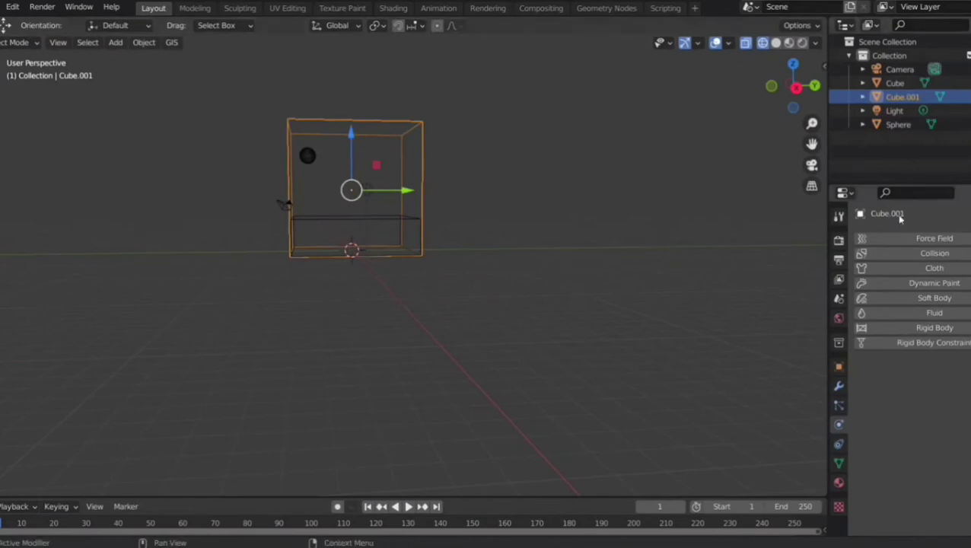
pyautogui.click(928, 313)
pyautogui.click(935, 385)
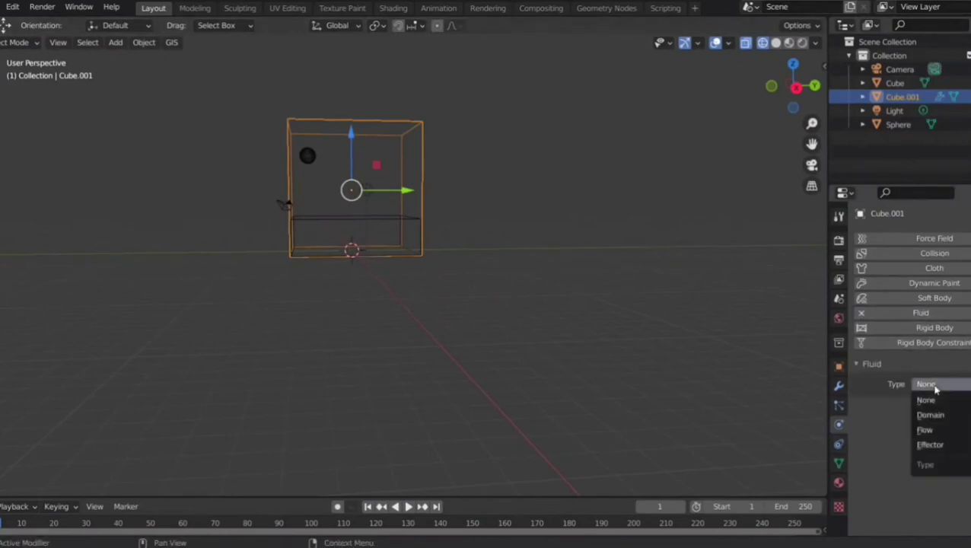
pyautogui.click(930, 414)
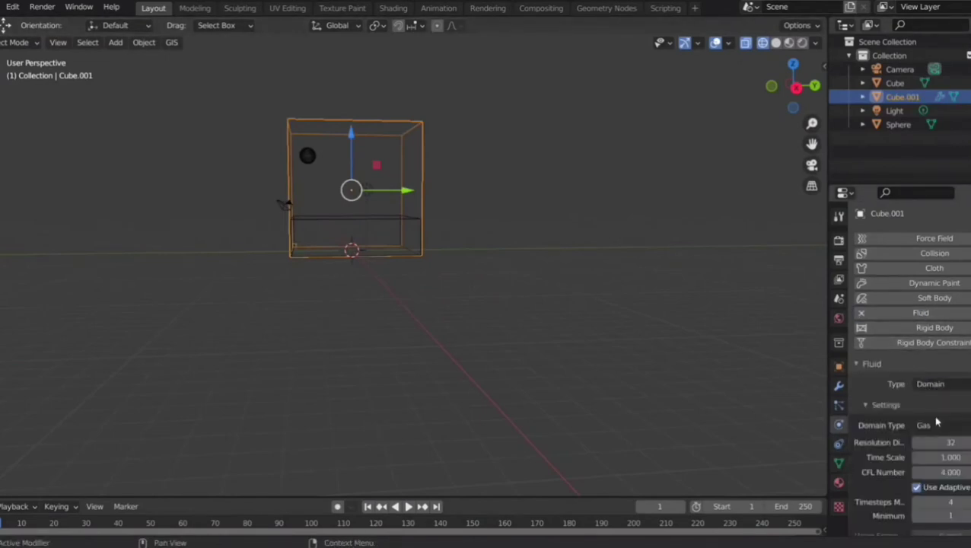
pyautogui.scroll(-3, 939, 426)
pyautogui.click(941, 359)
pyautogui.click(937, 389)
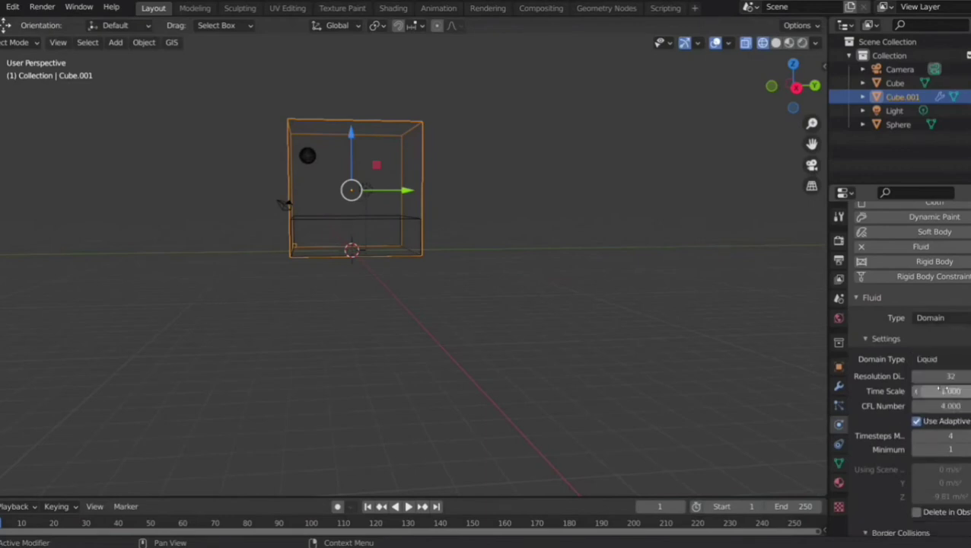
# Enable Mesh for the large cube's liquid domain and set its cache type to All
pyautogui.scroll(-3, 937, 391)
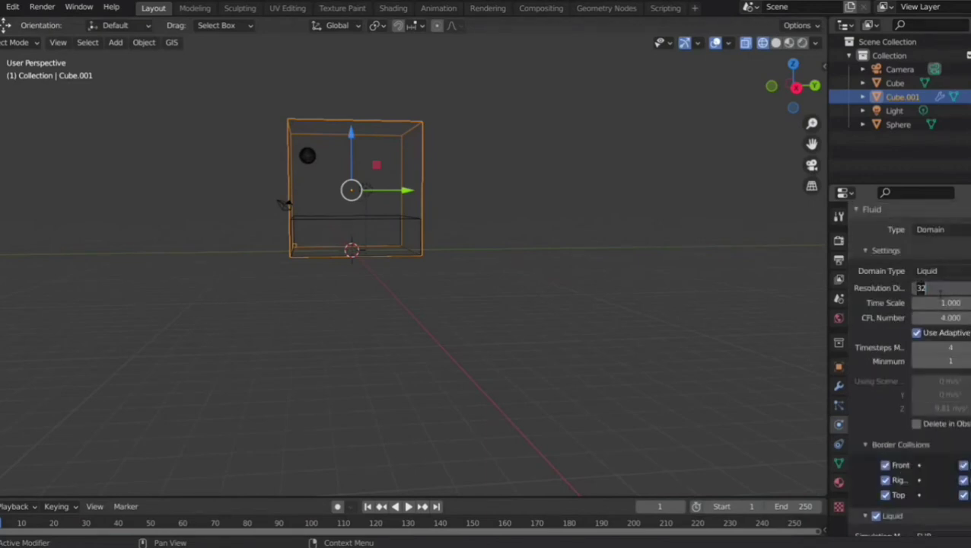
pyautogui.scroll(-8, 879, 327)
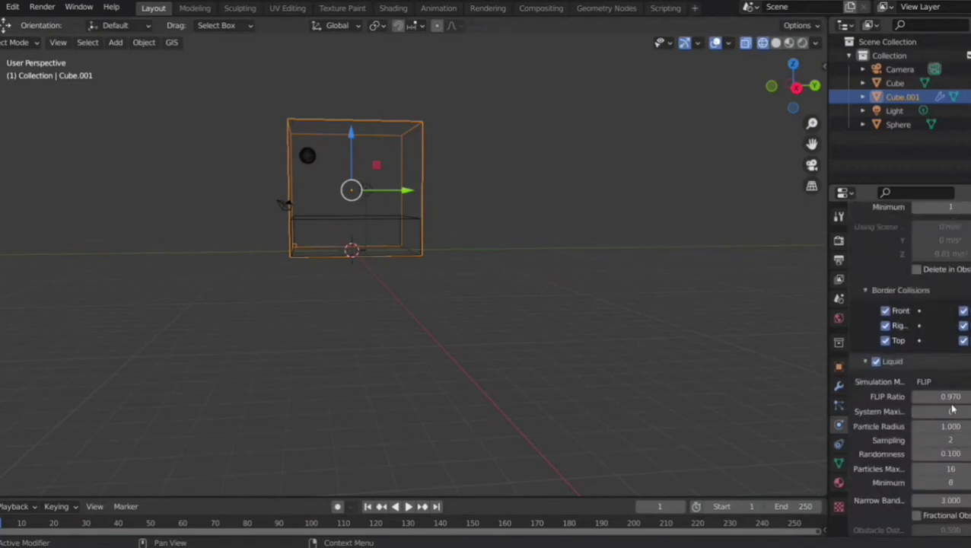
pyautogui.scroll(-3, 890, 420)
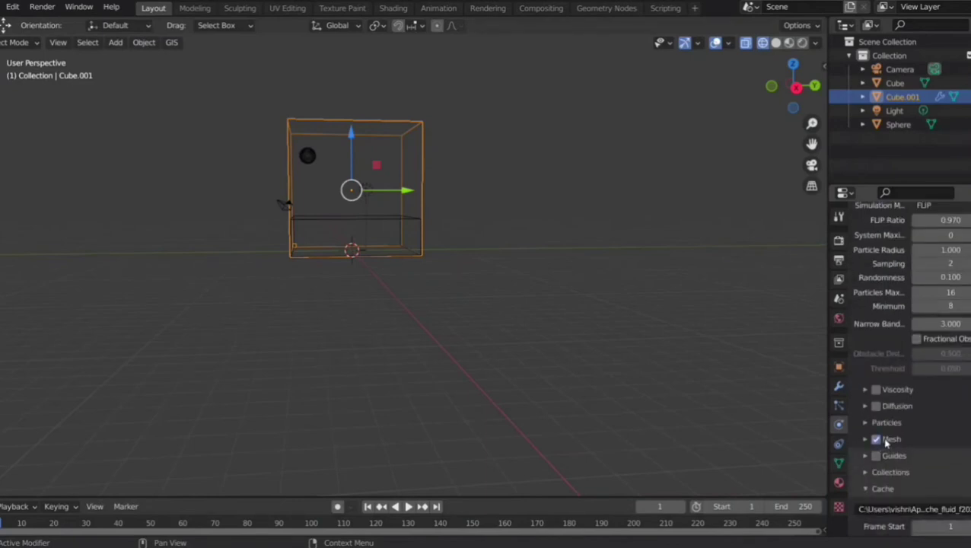
pyautogui.scroll(-2, 903, 432)
pyautogui.click(873, 376)
pyautogui.scroll(-2, 875, 388)
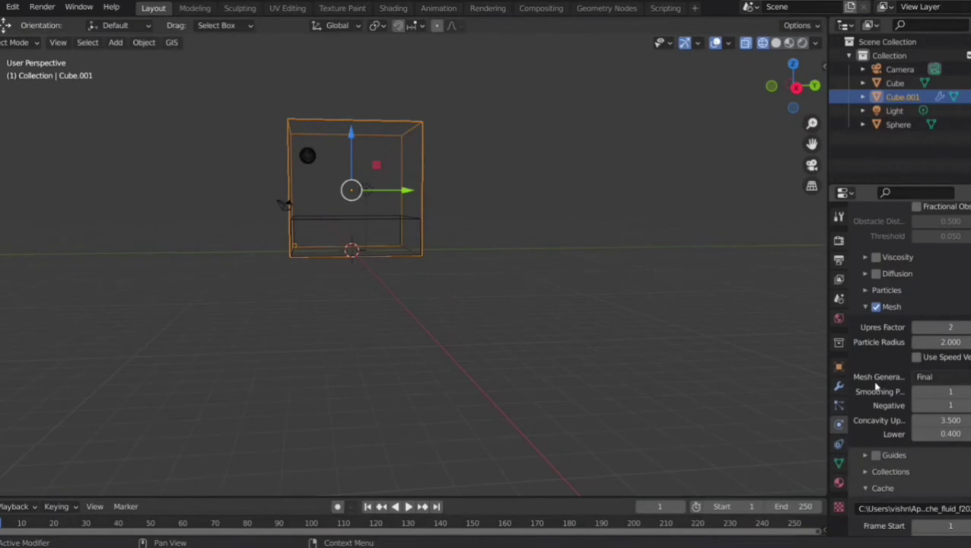
pyautogui.scroll(-5, 875, 388)
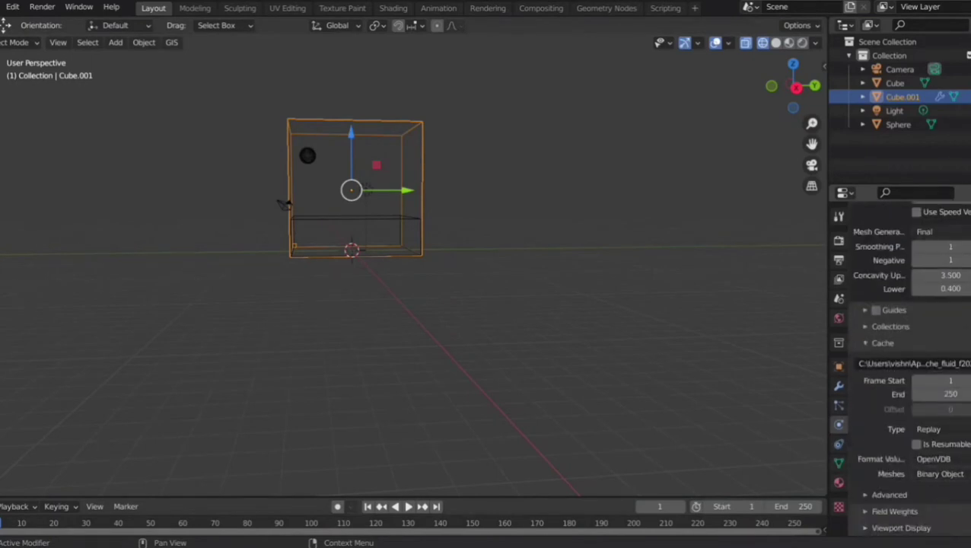
pyautogui.click(936, 429)
pyautogui.click(921, 474)
pyautogui.scroll(-1, 900, 444)
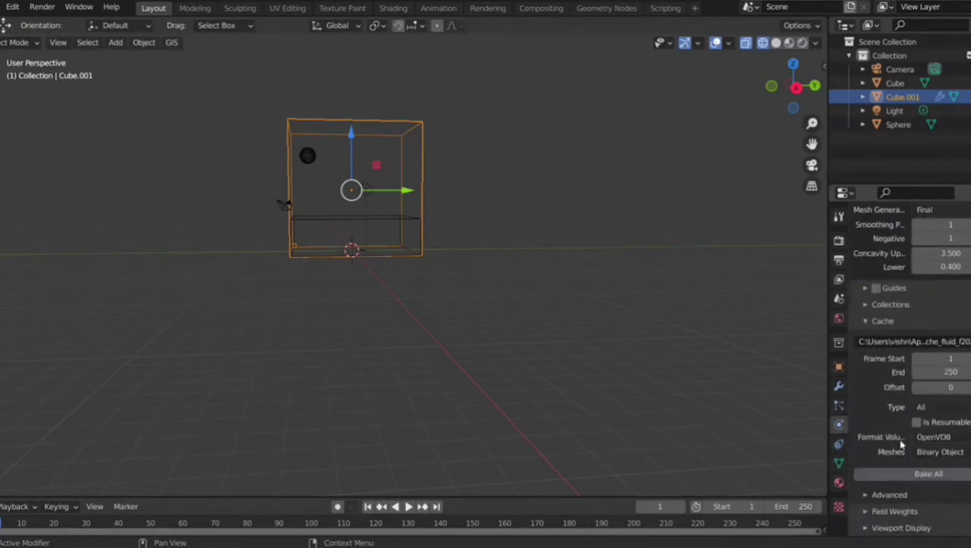
# Add Fluid physics to the slab with type Flow and flow type Liquid
pyautogui.click(338, 233)
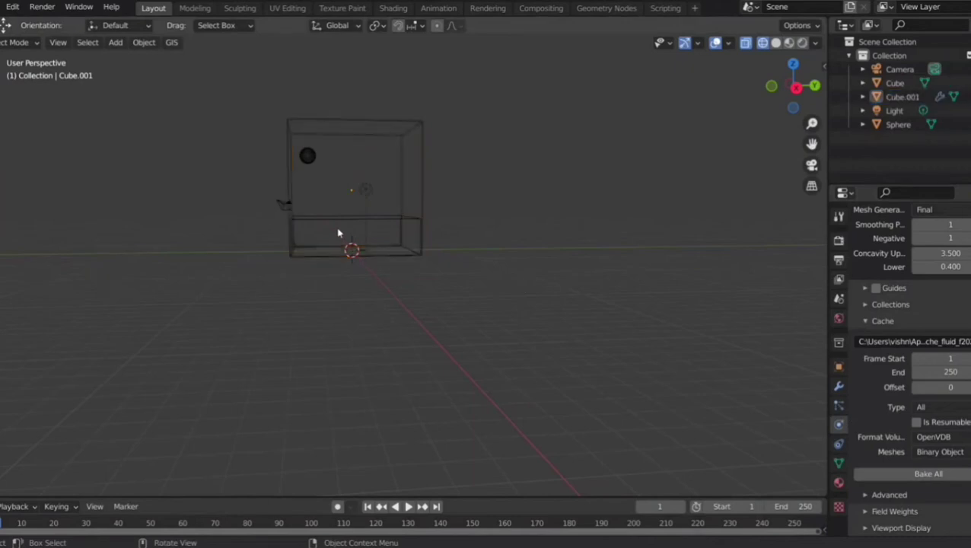
pyautogui.click(334, 228)
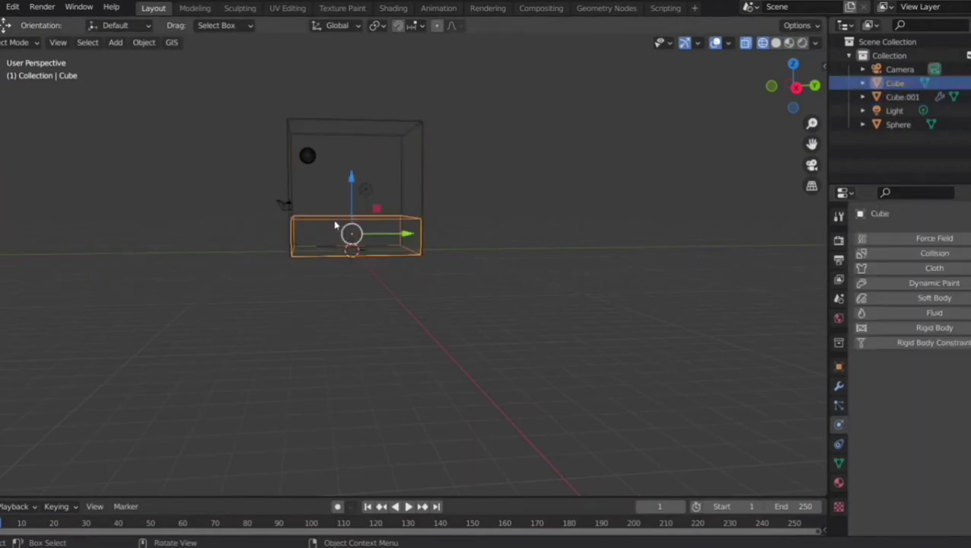
pyautogui.click(921, 312)
pyautogui.click(925, 384)
pyautogui.click(926, 428)
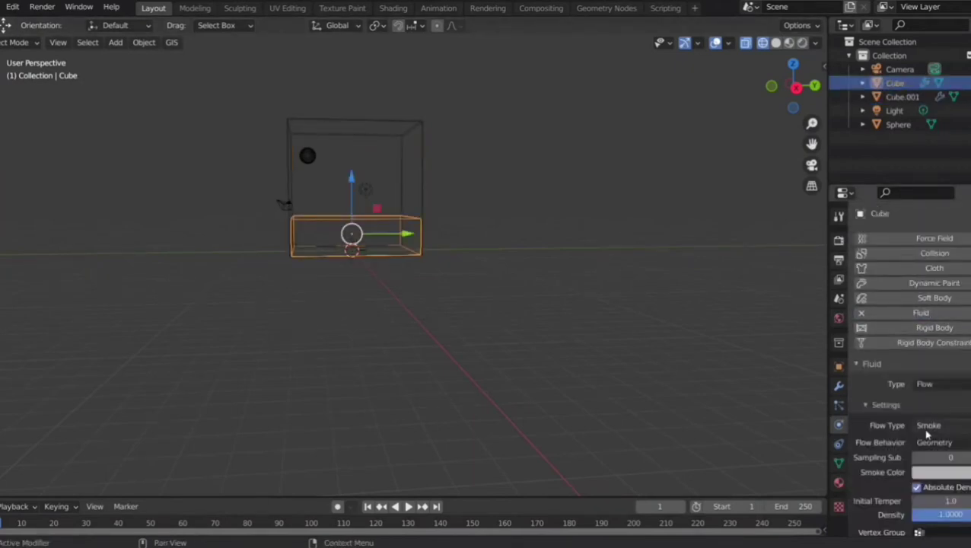
pyautogui.click(932, 426)
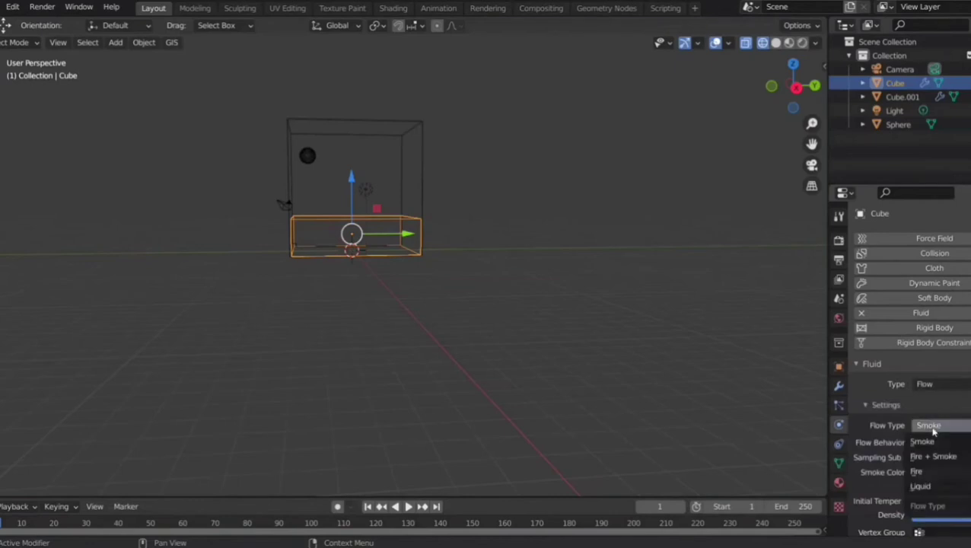
pyautogui.click(924, 486)
pyautogui.scroll(-2, 894, 426)
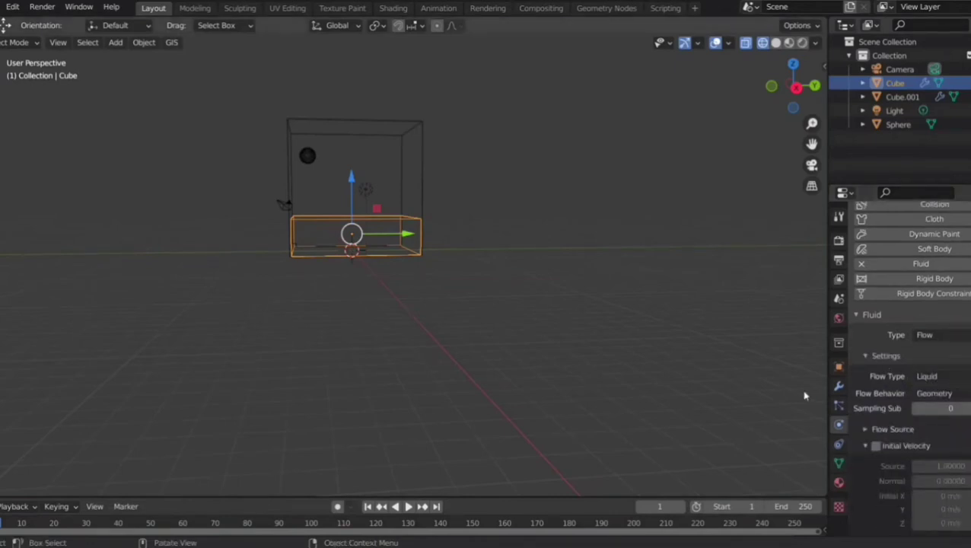
# Add Fluid physics to the sphere and set its type to Flow
pyautogui.click(306, 158)
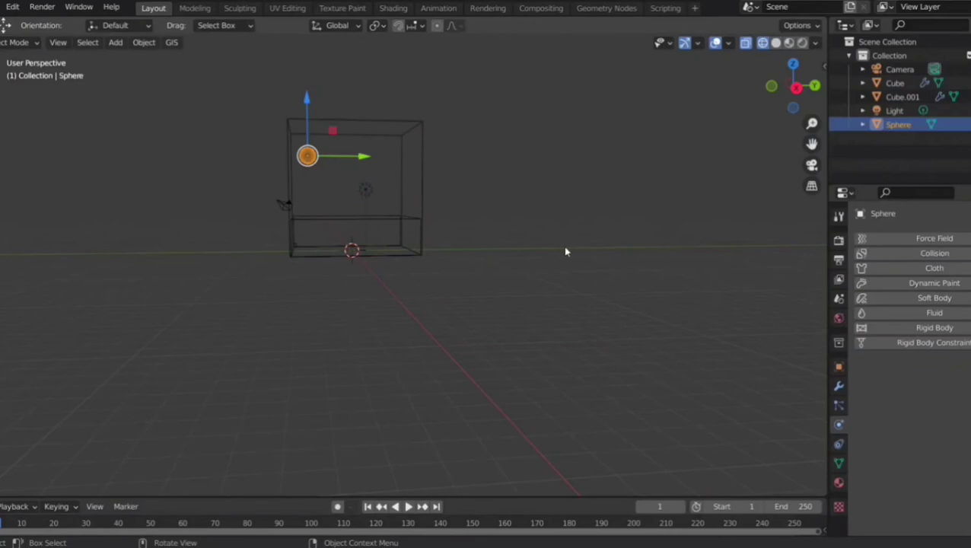
pyautogui.click(909, 312)
pyautogui.click(928, 385)
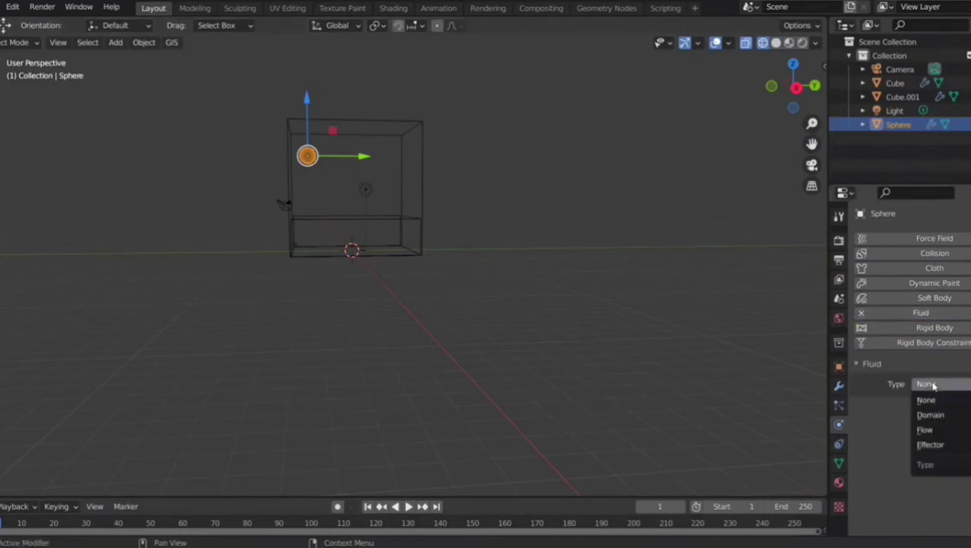
pyautogui.click(951, 429)
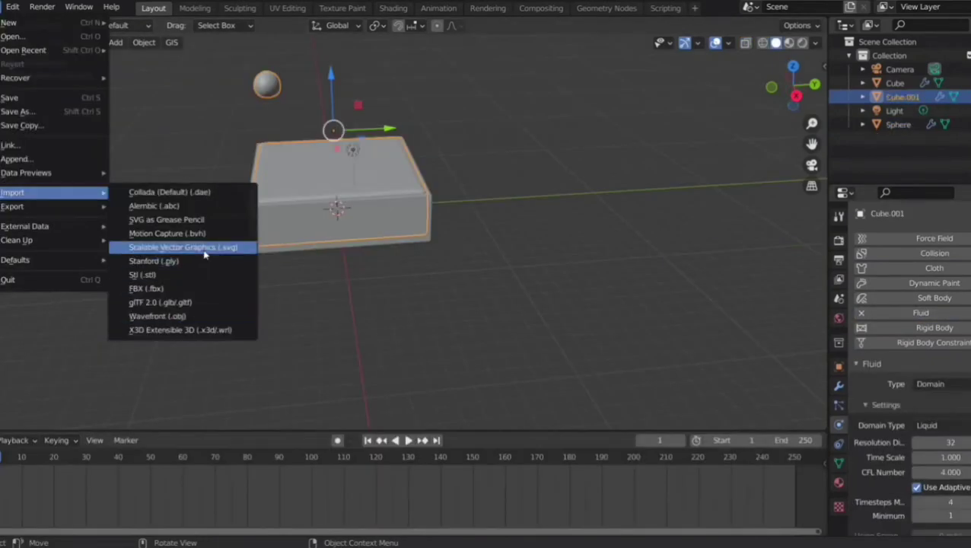
# Import the Treading Water character from its FBX file and scale it up about 3.2 times
pyautogui.click(177, 291)
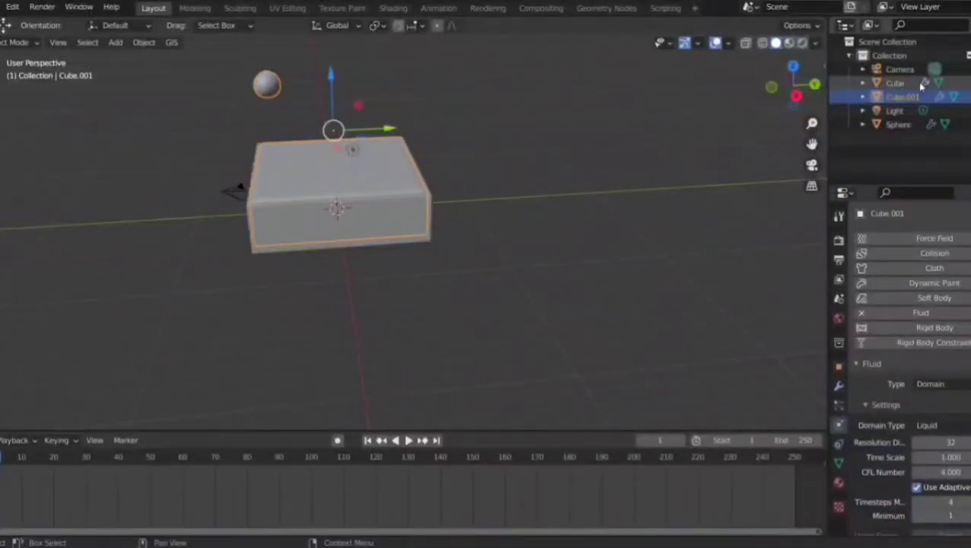
pyautogui.press('s')
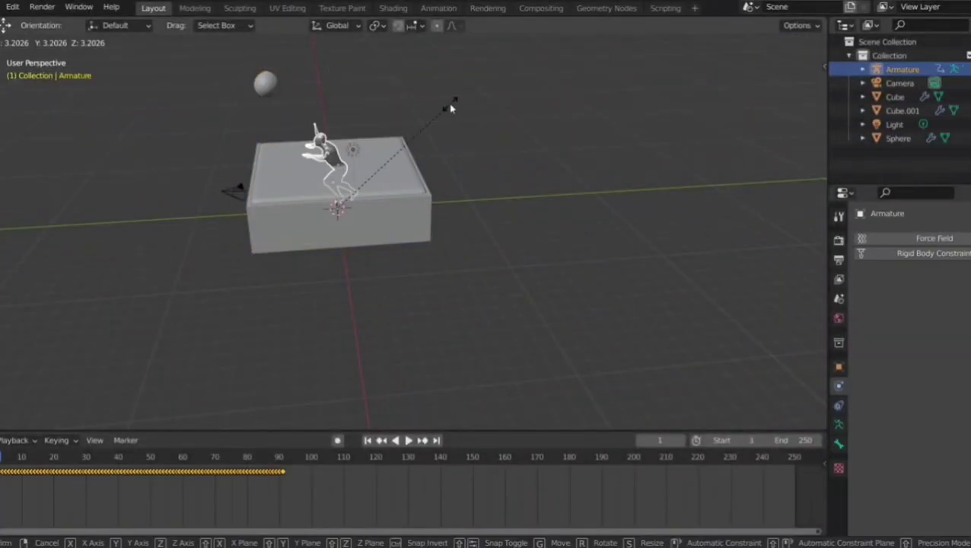
pyautogui.click(363, 156)
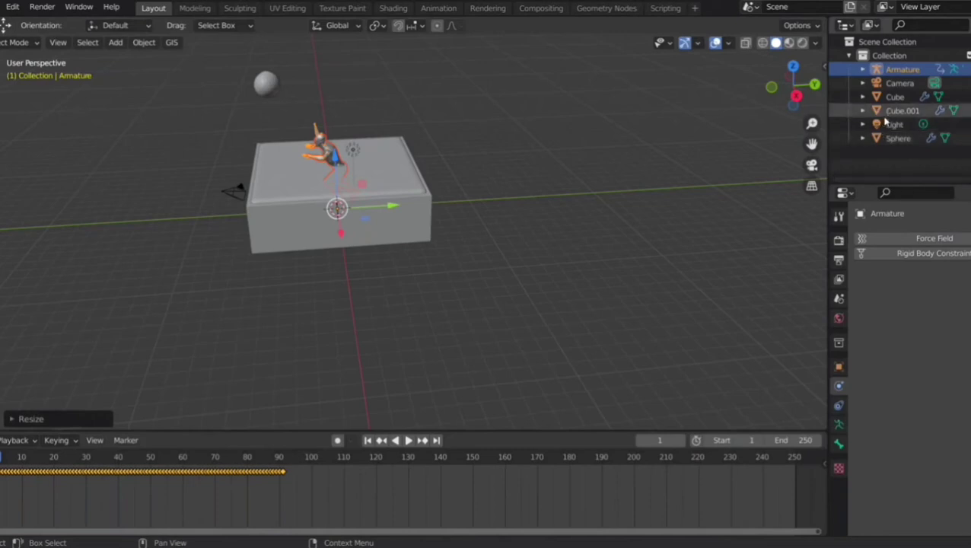
# Rotate the character armature around the Z axis so it faces the front of the water slab
pyautogui.press('r')
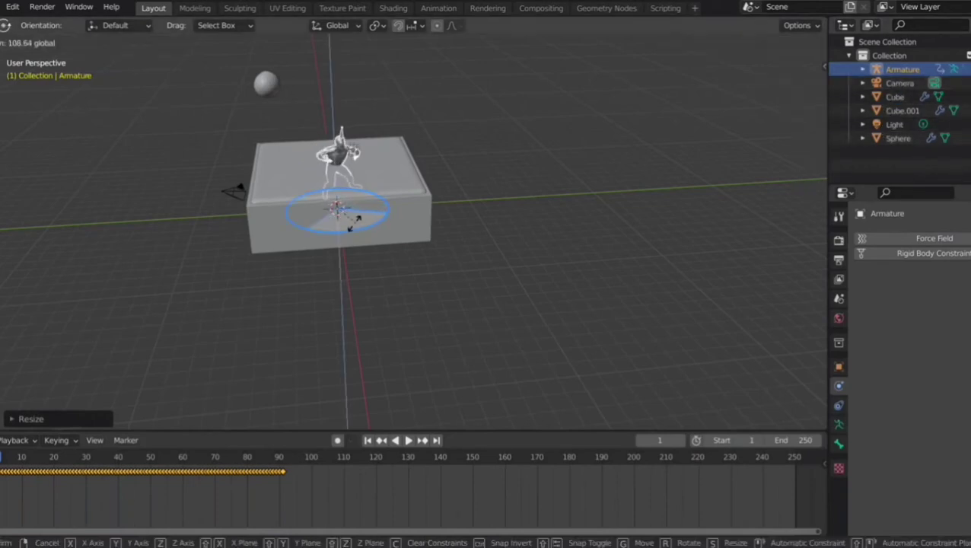
pyautogui.click(365, 212)
pyautogui.scroll(5, 361, 192)
pyautogui.scroll(2, 363, 195)
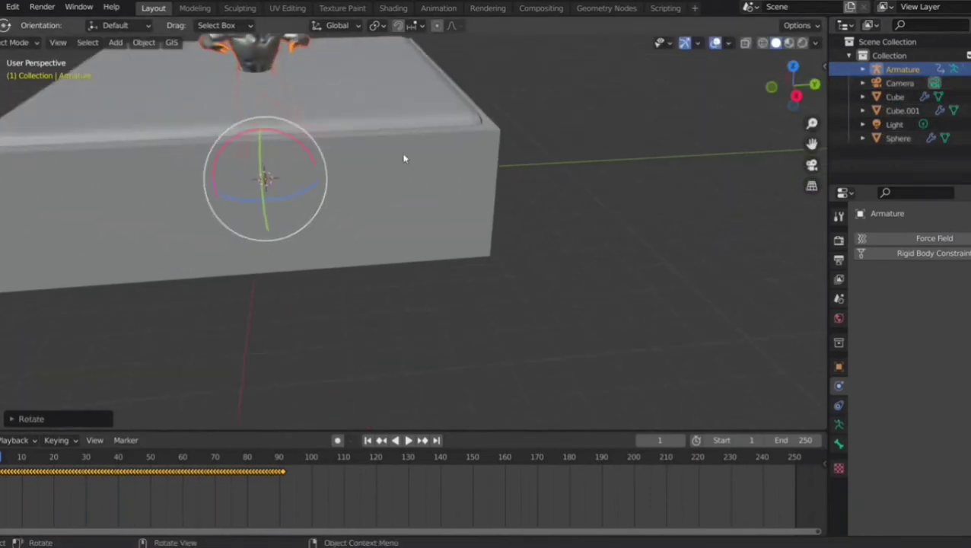
pyautogui.moveTo(811, 144); pyautogui.dragTo(821, 162)
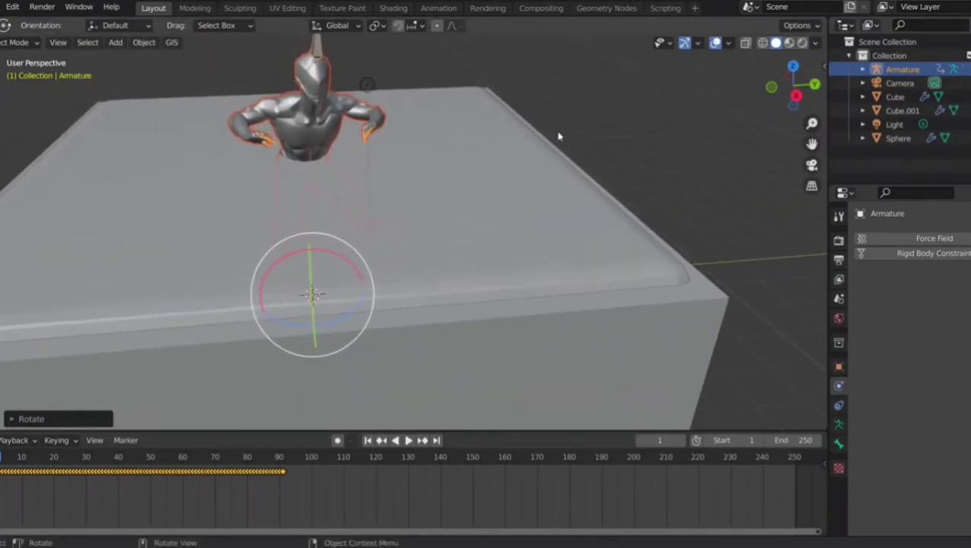
# Lower the character along the Z axis with the Move tool until the water surface reaches its shoulders
pyautogui.scroll(-1, 456, 111)
pyautogui.click(2, 121)
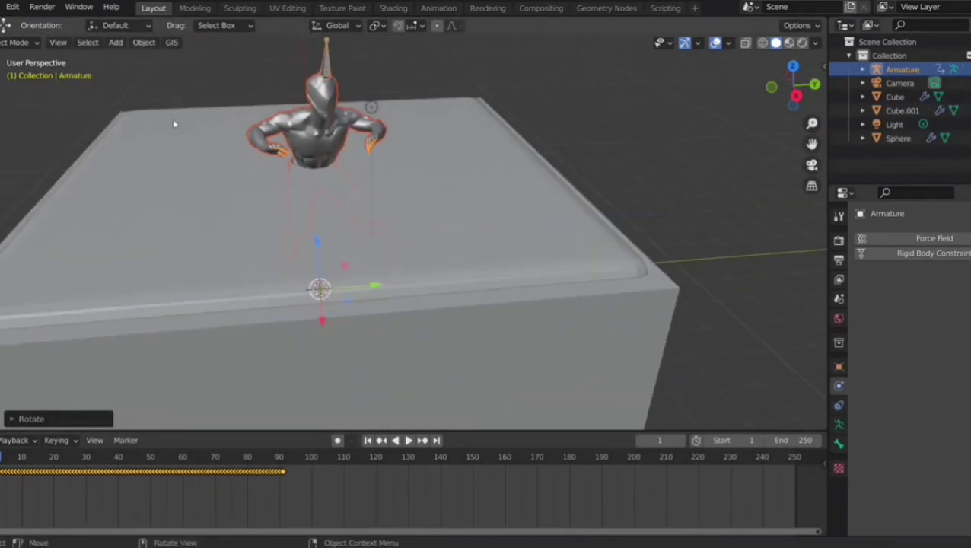
pyautogui.scroll(-2, 377, 112)
pyautogui.moveTo(337, 235); pyautogui.dragTo(335, 260)
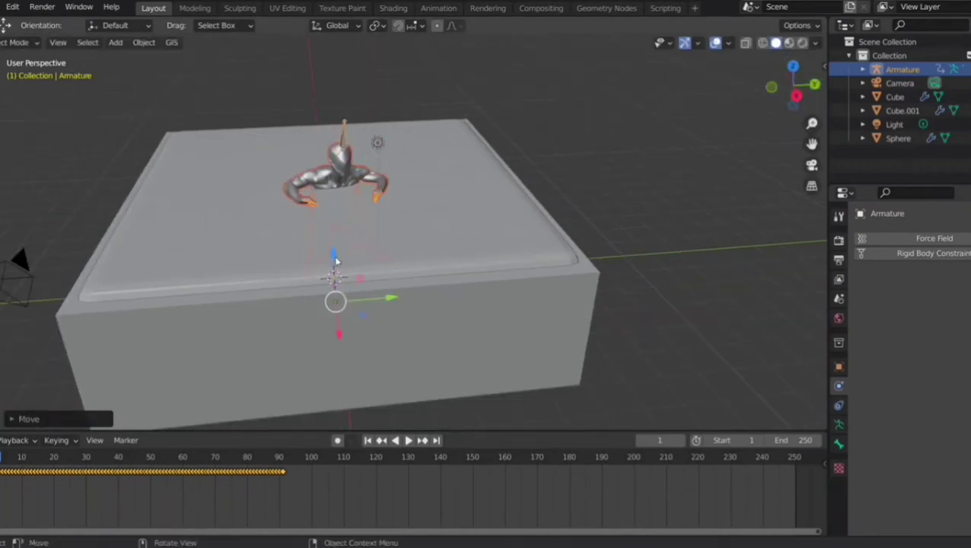
pyautogui.moveTo(371, 271); pyautogui.dragTo(359, 242, button='middle')
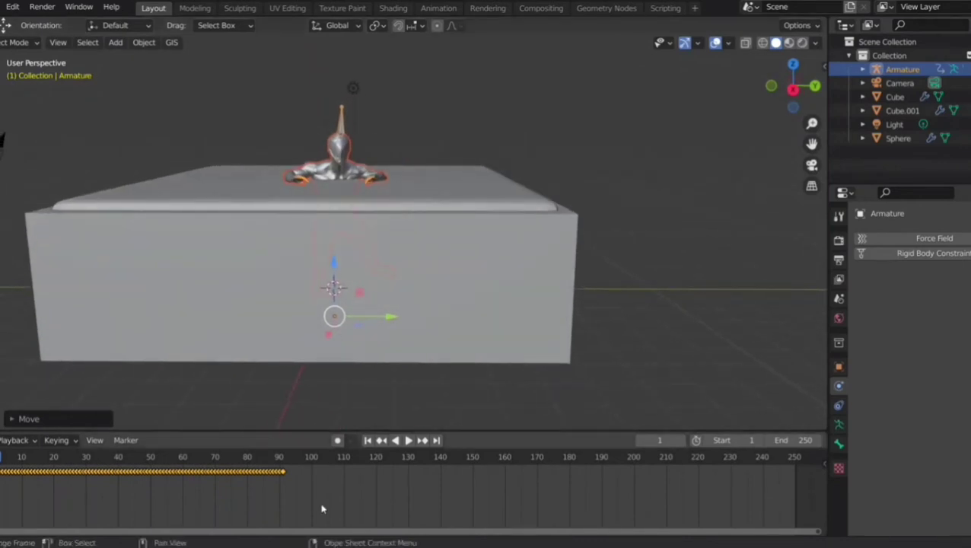
# Copy all of the character's animation keyframes and paste them at frame 91
pyautogui.click(288, 475)
pyautogui.moveTo(290, 472); pyautogui.dragTo(3, 475)
pyautogui.rightClick(136, 478)
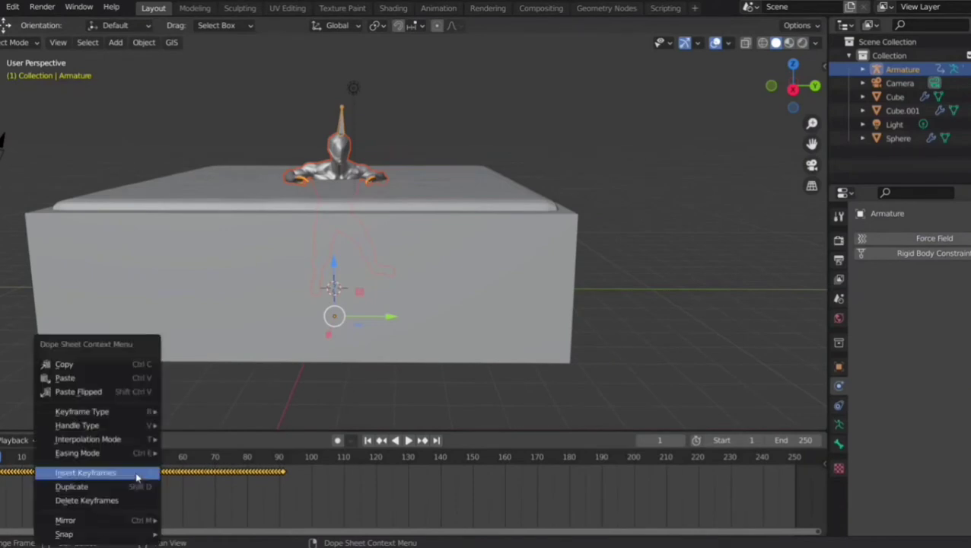
pyautogui.click(90, 365)
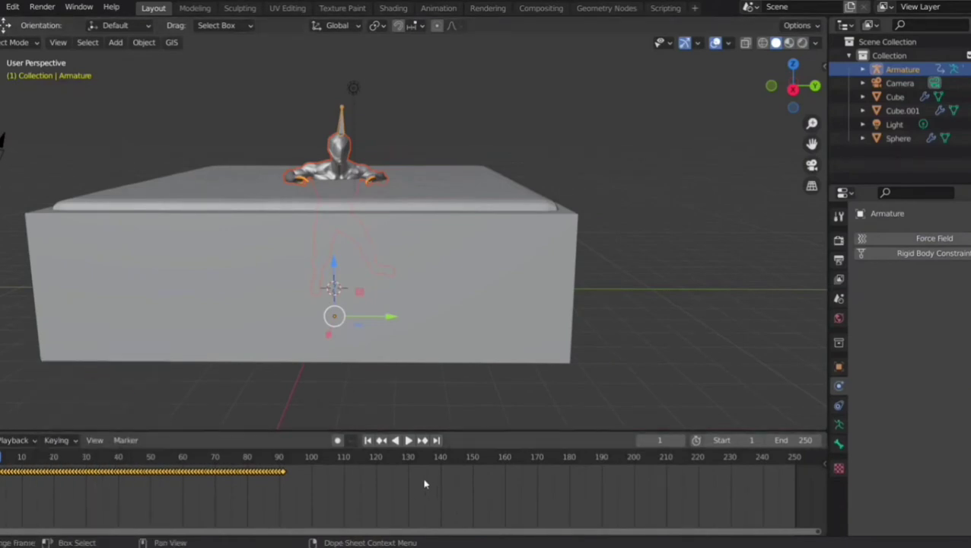
pyautogui.moveTo(2, 460); pyautogui.dragTo(285, 475)
pyautogui.rightClick(286, 474)
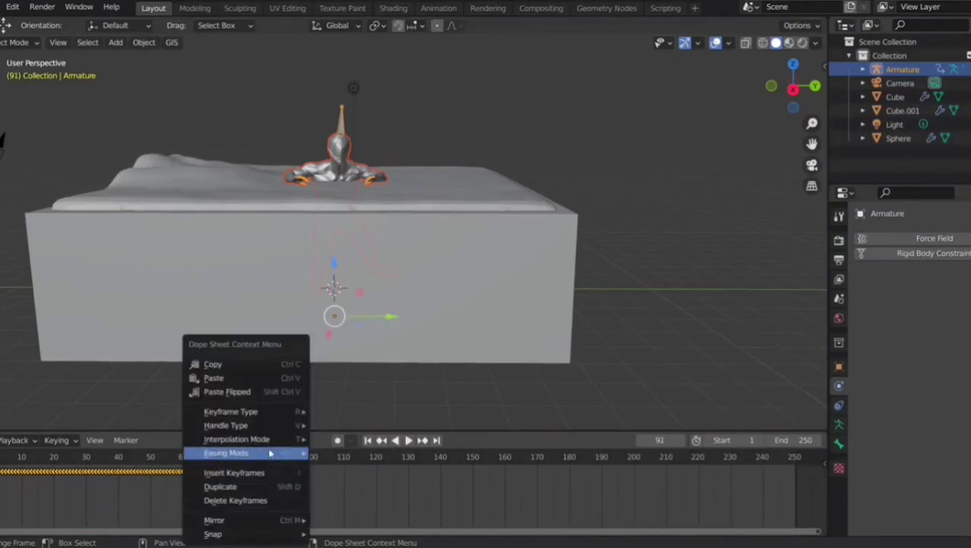
pyautogui.click(208, 374)
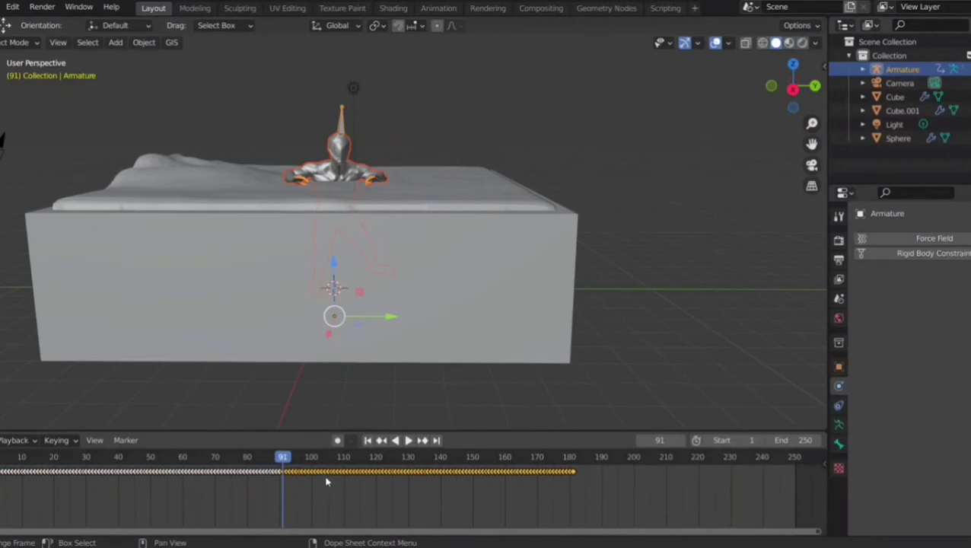
# Paste the copied keyframes again at frame 182 to extend the treading animation
pyautogui.moveTo(294, 457); pyautogui.dragTo(579, 467)
pyautogui.press('space')
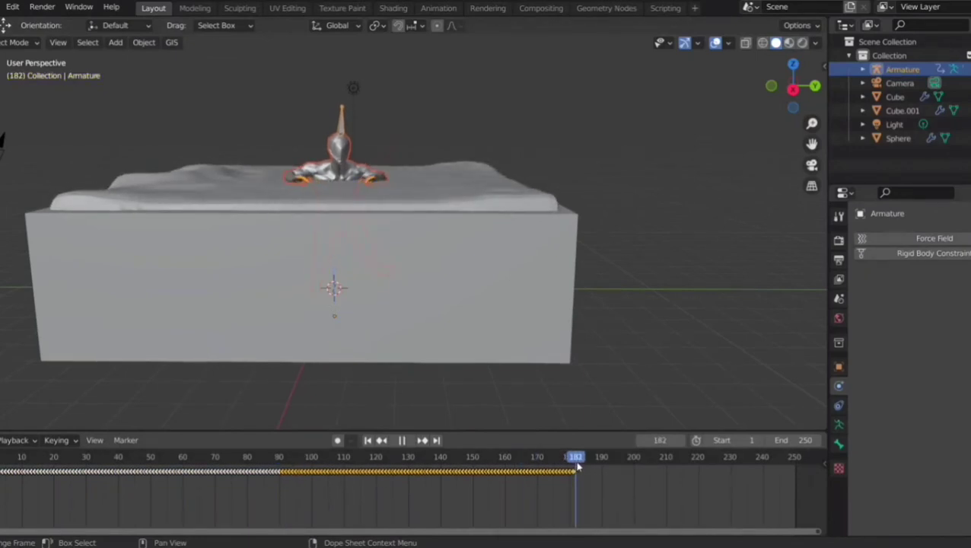
pyautogui.rightClick(575, 469)
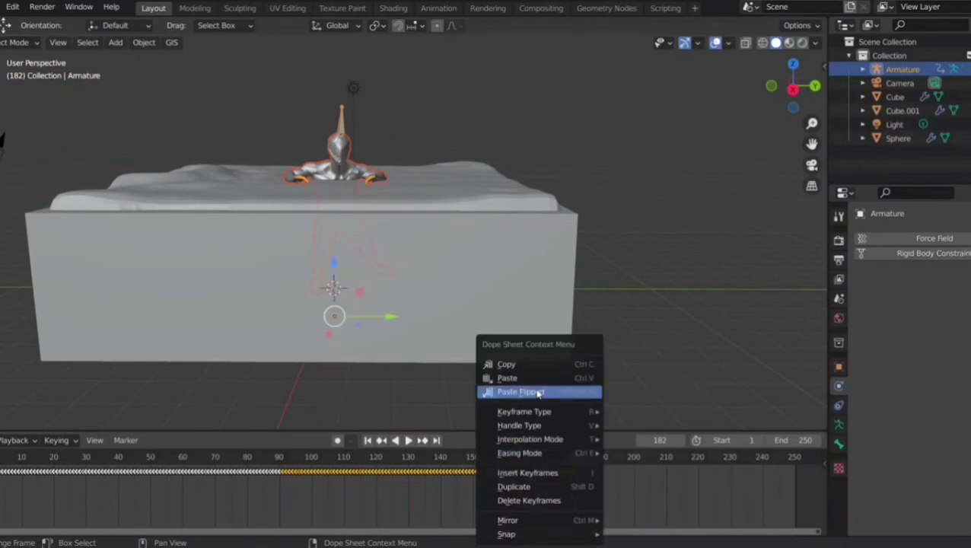
pyautogui.click(519, 376)
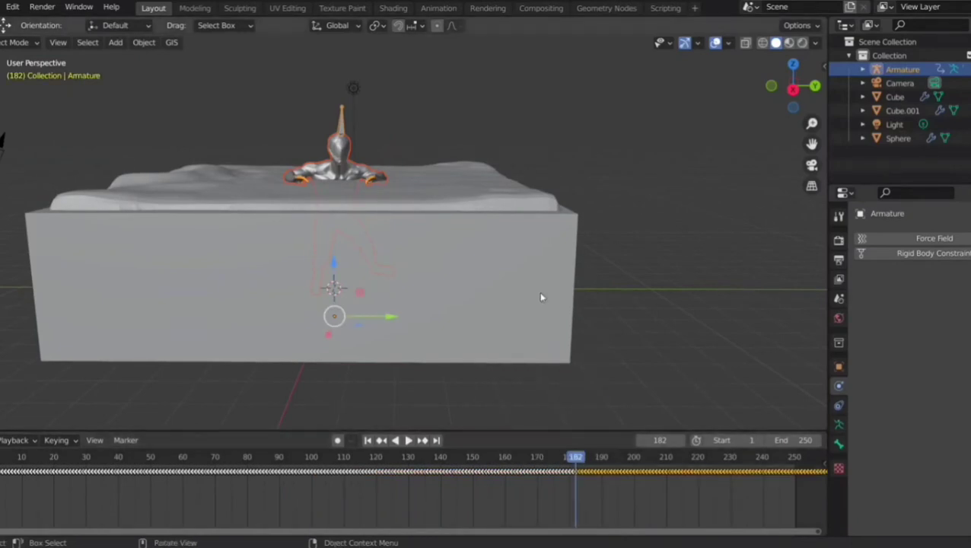
# Play and scrub through the timeline to check the character's repeated treading motion
pyautogui.press('space')
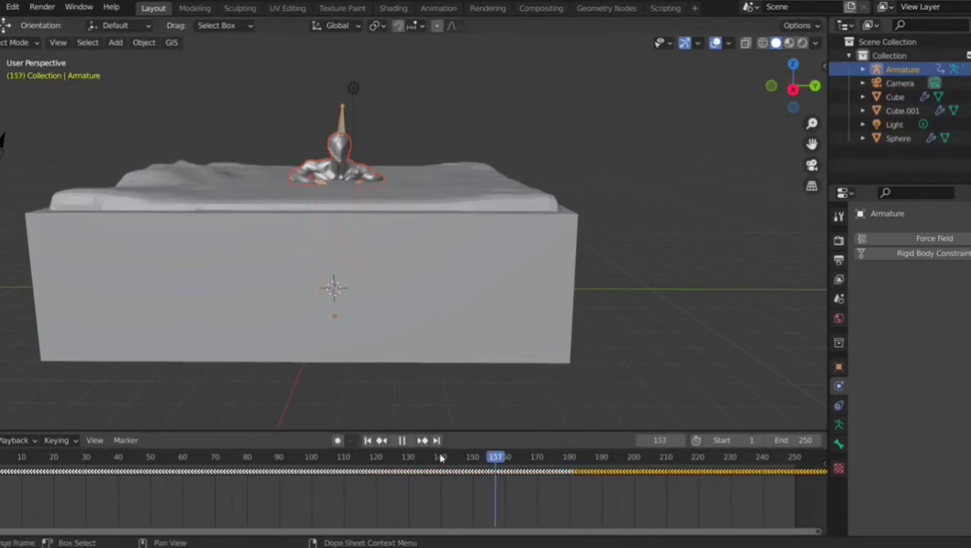
pyautogui.moveTo(437, 484); pyautogui.dragTo(661, 496)
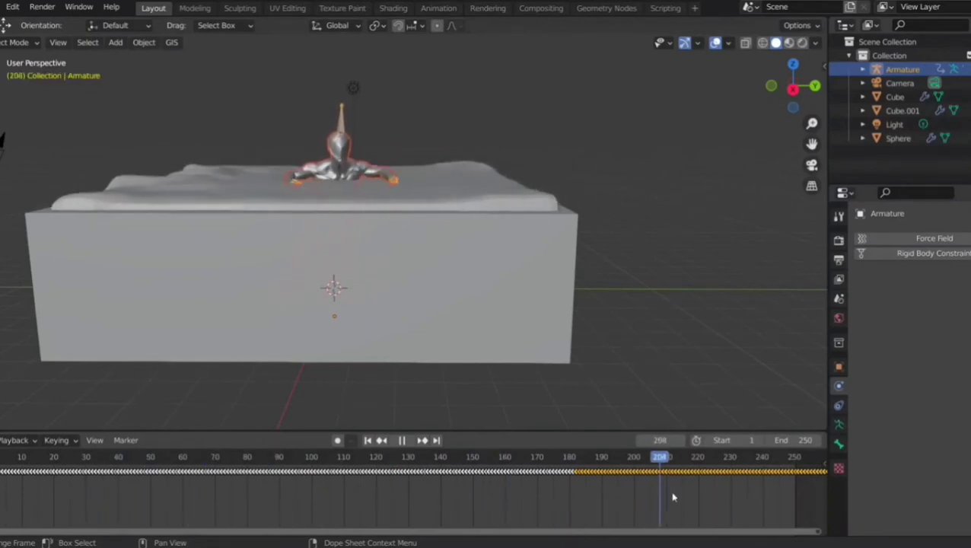
pyautogui.moveTo(570, 496); pyautogui.dragTo(360, 485)
pyautogui.press('space')
pyautogui.scroll(-1, 522, 368)
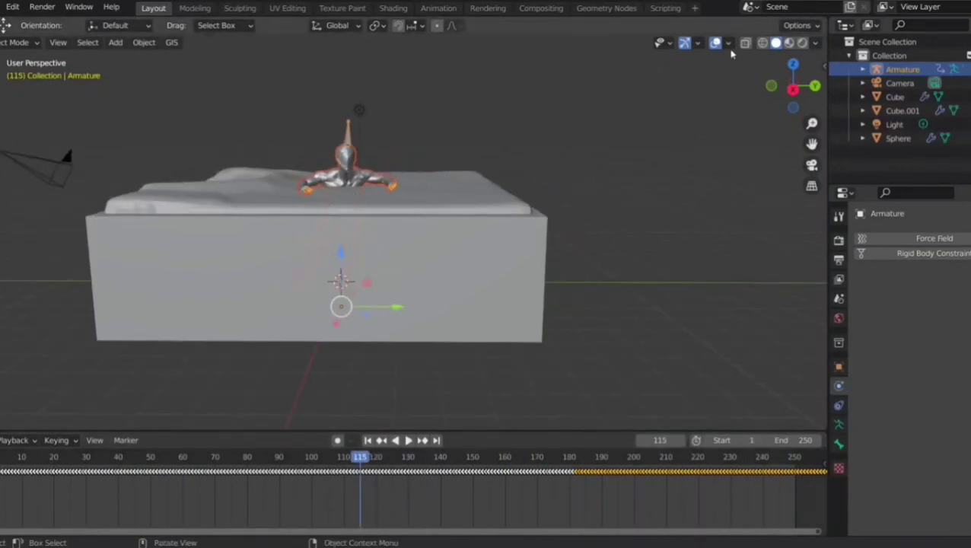
# Switch the viewport to wireframe shading and add a mesh plane to the scene
pyautogui.click(759, 44)
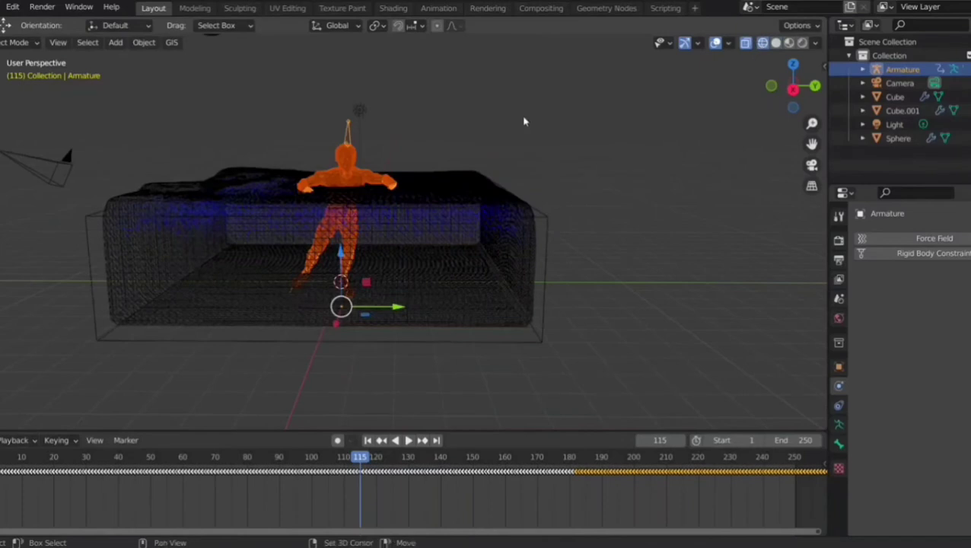
pyautogui.hotkey('shift', 'a')
pyautogui.moveTo(523, 121)
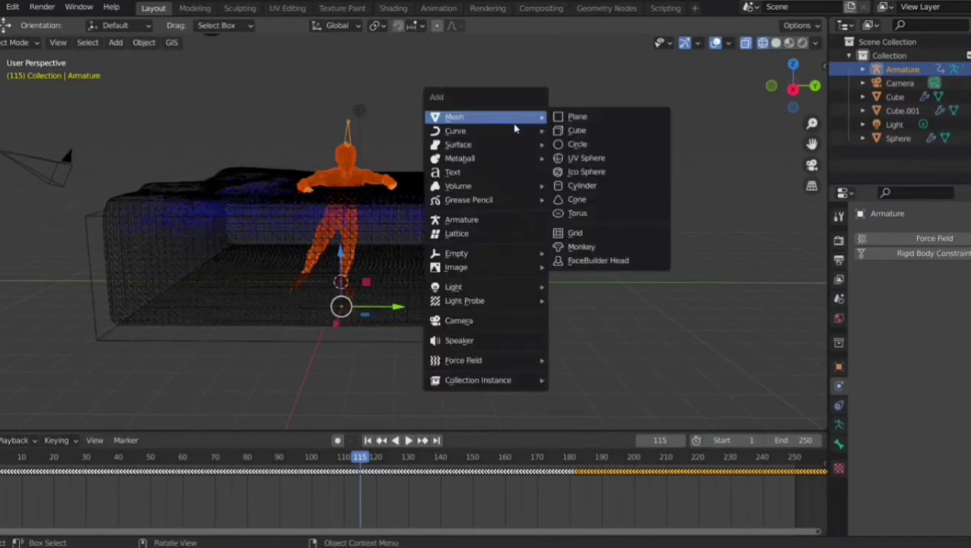
pyautogui.click(580, 117)
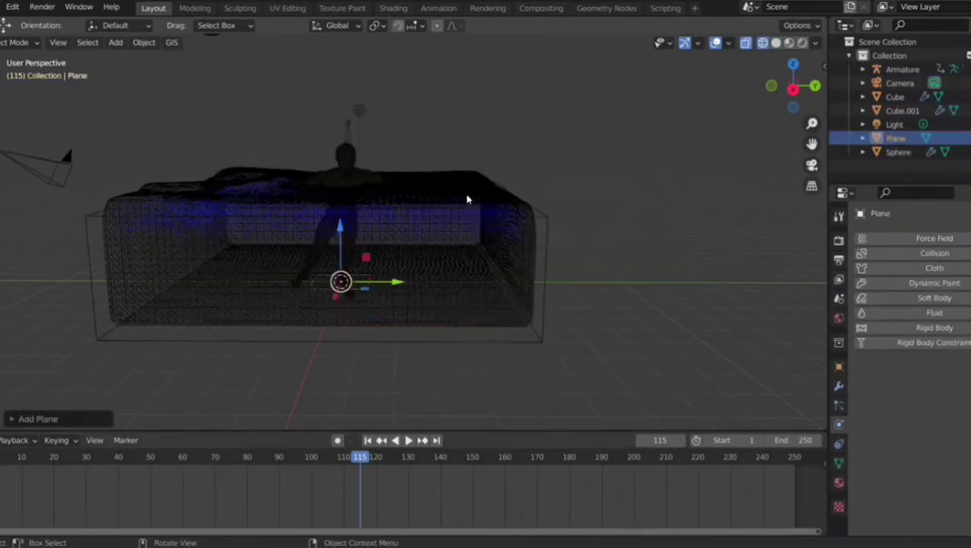
# Scale the plane up about 2 times and raise it along Z to the water surface around the character
pyautogui.press('s')
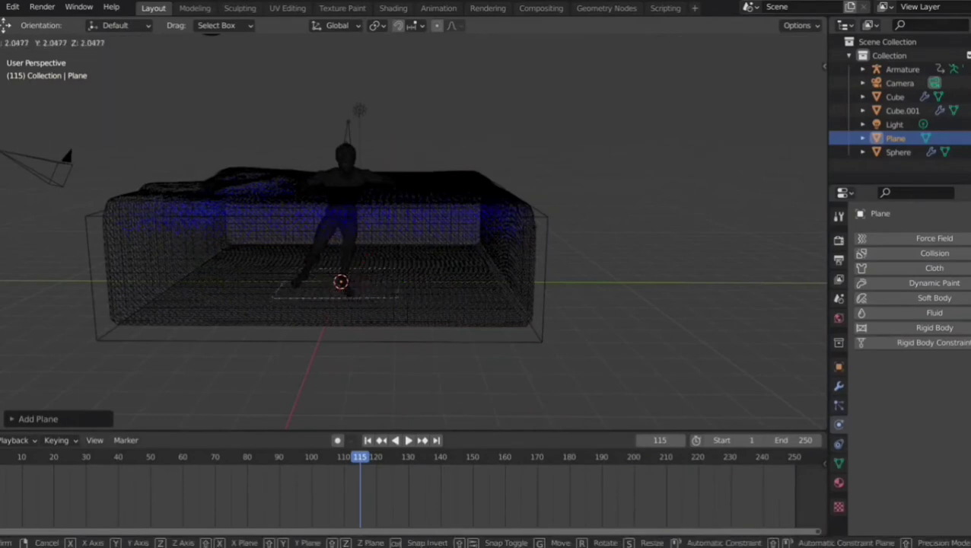
pyautogui.click(362, 236)
pyautogui.press('g')
pyautogui.press('z')
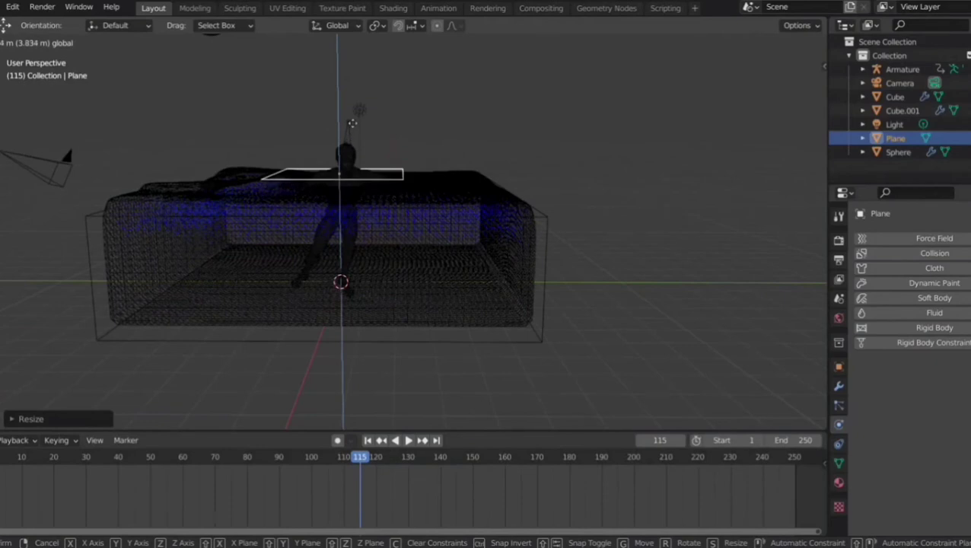
pyautogui.click(353, 133)
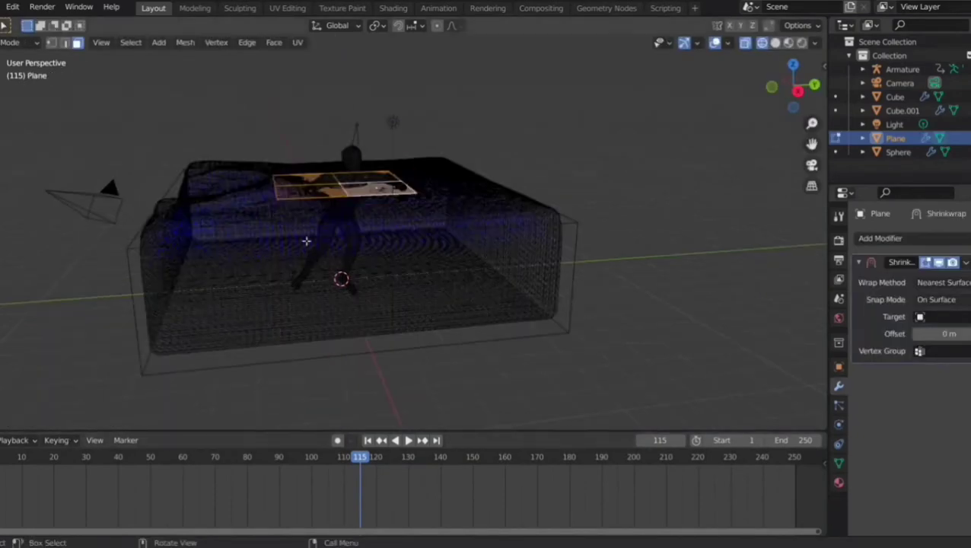
# Subdivide the plane's faces with 30 cuts
pyautogui.rightClick(340, 186)
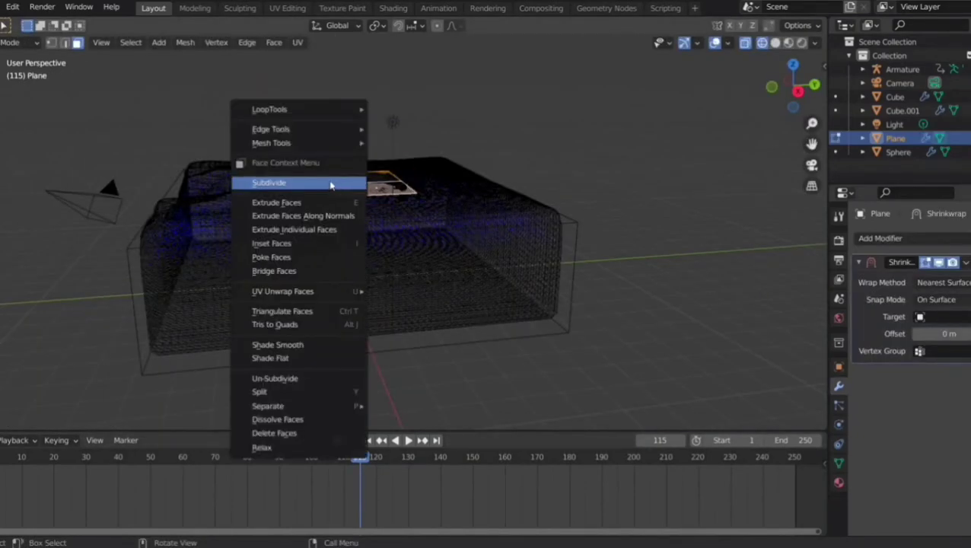
pyautogui.click(309, 183)
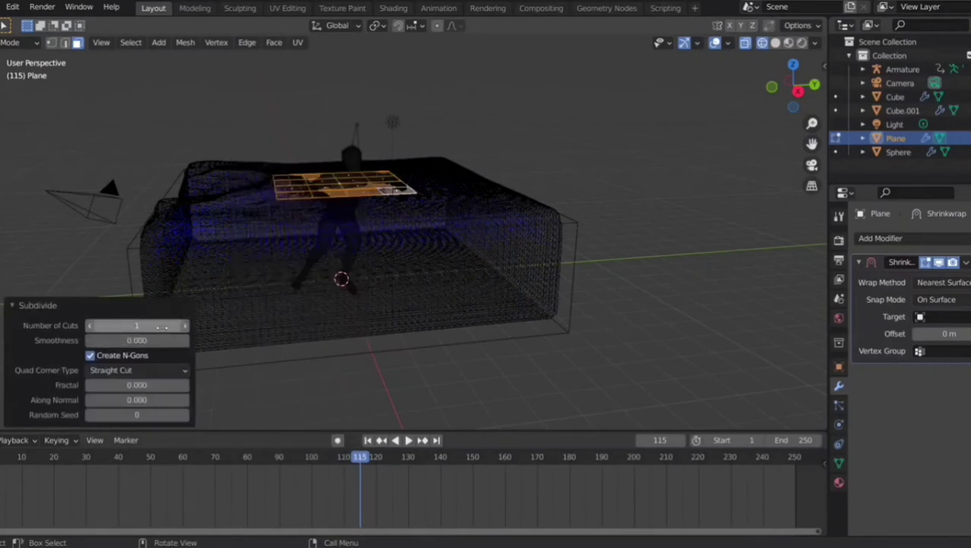
pyautogui.click(161, 326)
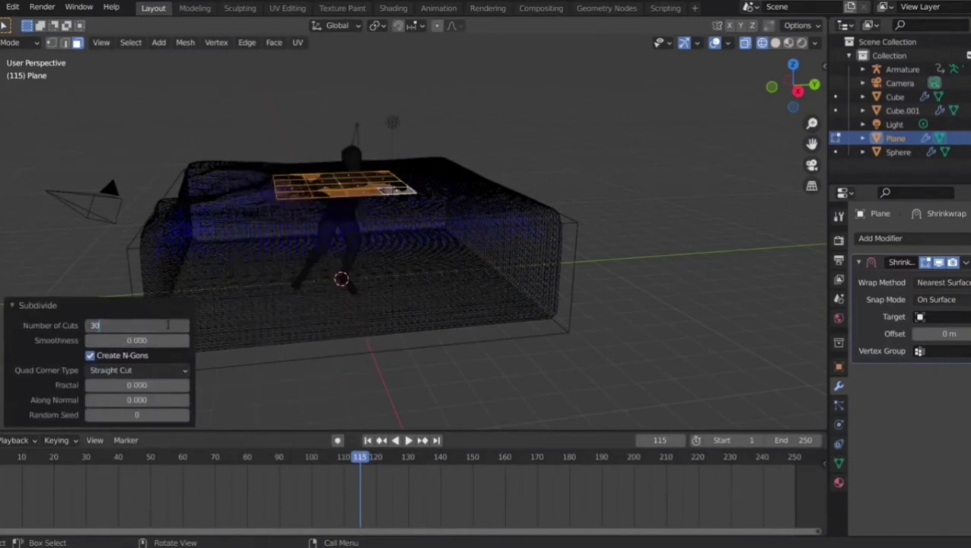
pyautogui.press('Return')
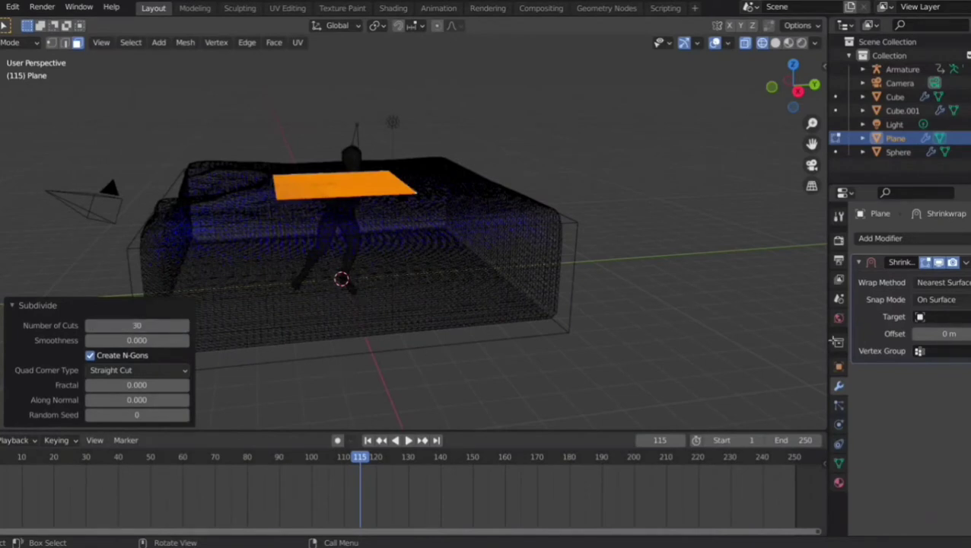
# Set the target of the plane's Shrinkwrap modifier to Cube.001 and return to Object Mode
pyautogui.click(936, 315)
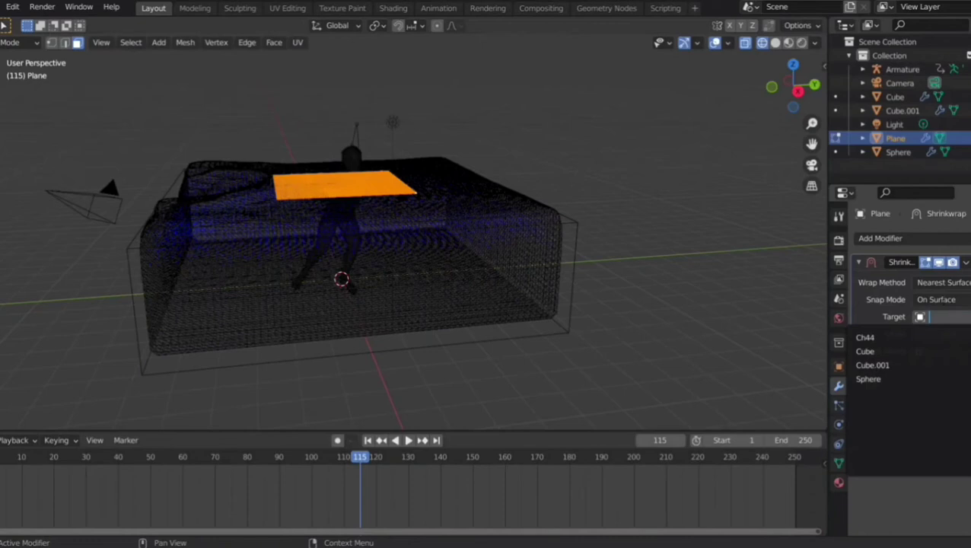
pyautogui.click(942, 303)
pyautogui.click(938, 306)
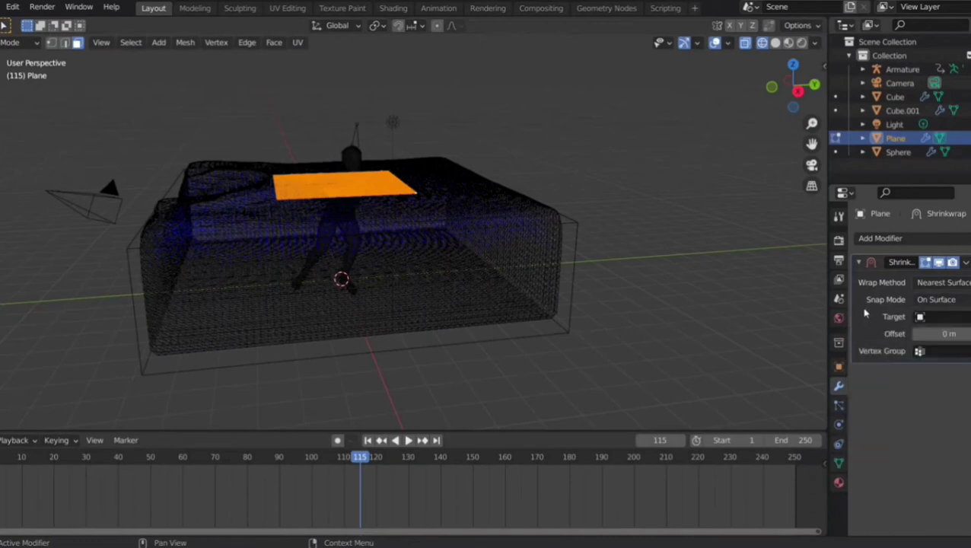
pyautogui.click(958, 316)
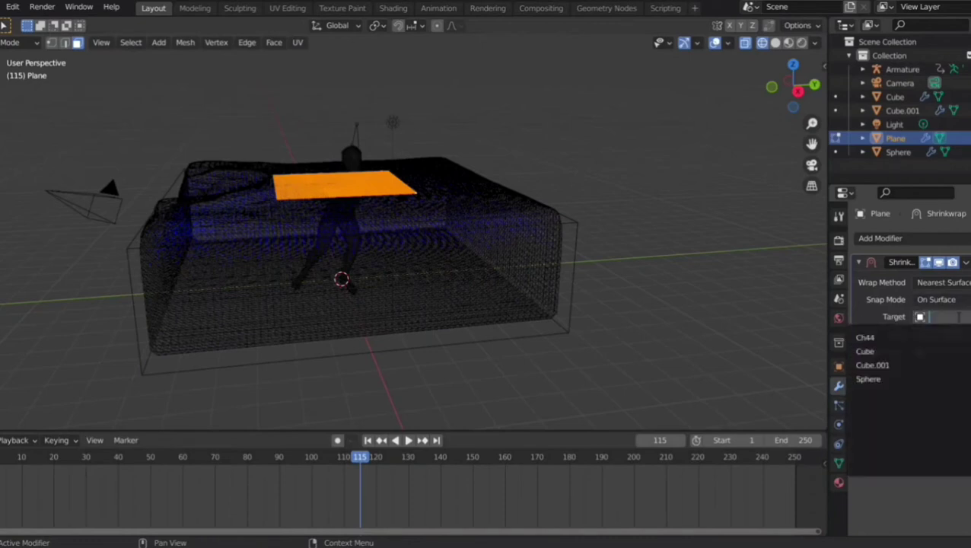
pyautogui.click(906, 366)
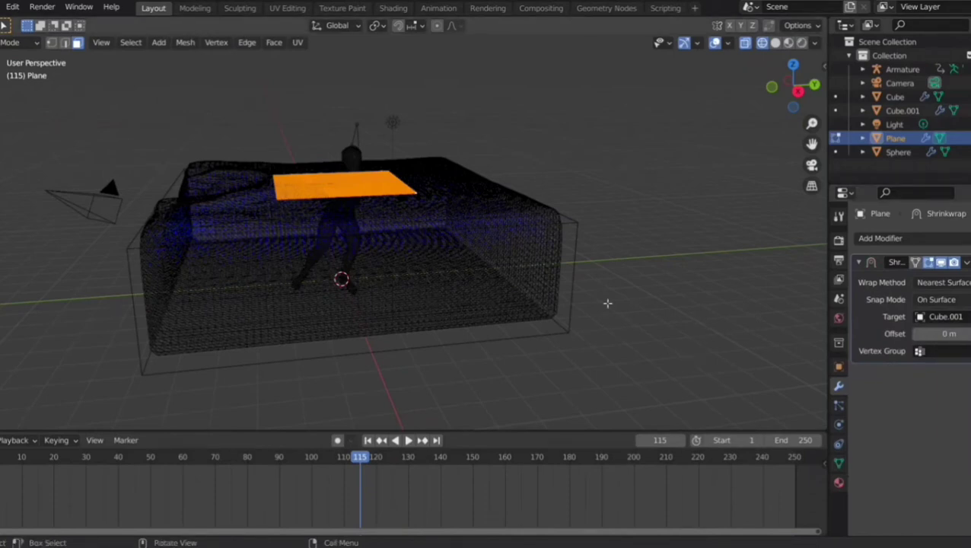
pyautogui.press('Tab')
# Play the animation from the start to check how the shrinkwrapped plane follows the water surface
pyautogui.press('space')
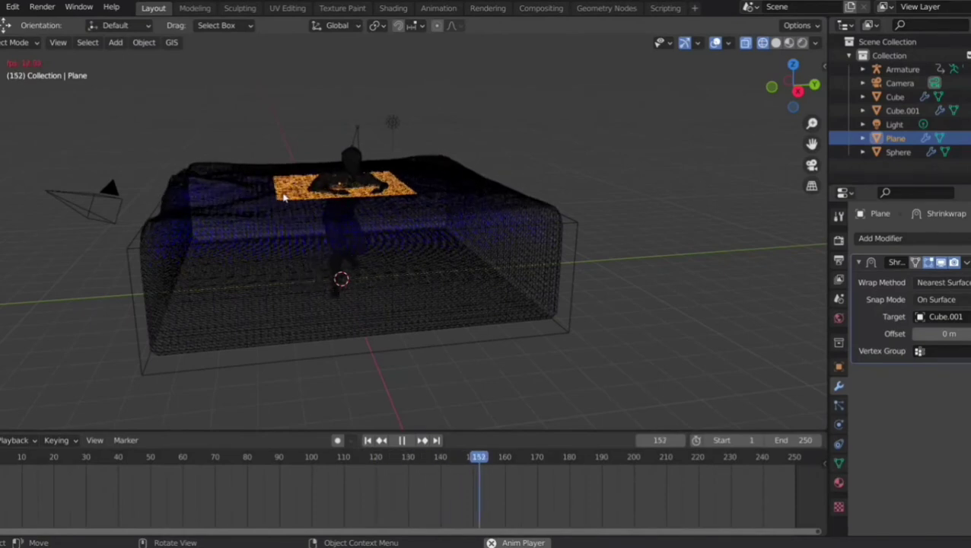
pyautogui.moveTo(478, 465); pyautogui.dragTo(3, 479)
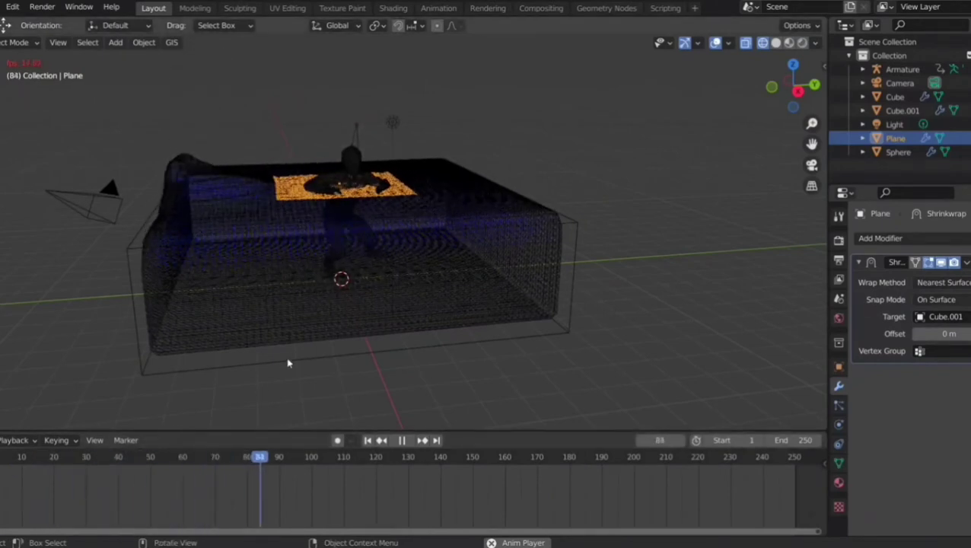
# Examine from closer how the shrinkwrapped plane moves with the waves around the character, and stop the playback
pyautogui.scroll(3, 349, 237)
pyautogui.moveTo(349, 227); pyautogui.dragTo(340, 254, button='middle')
pyautogui.moveTo(340, 249); pyautogui.dragTo(340, 228, button='middle')
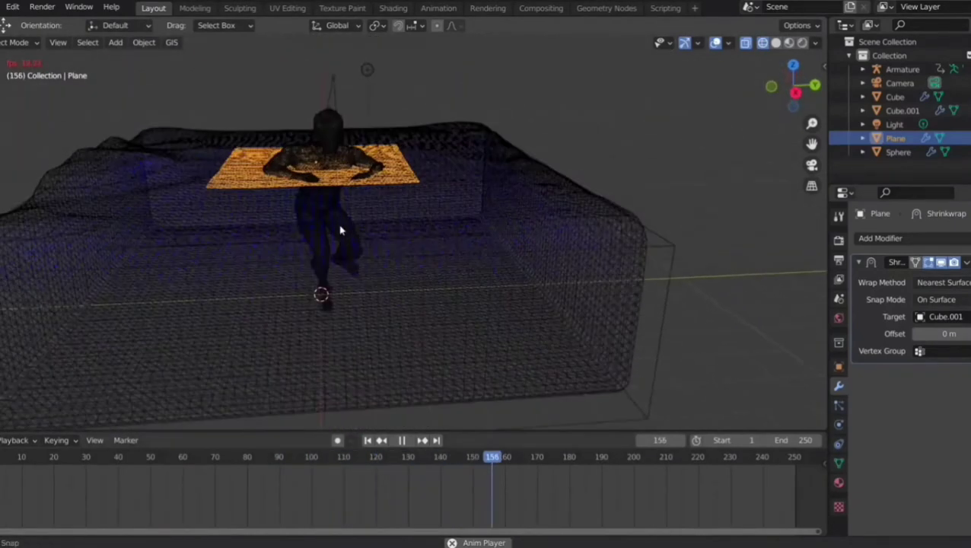
pyautogui.press('space')
pyautogui.scroll(-5, 303, 204)
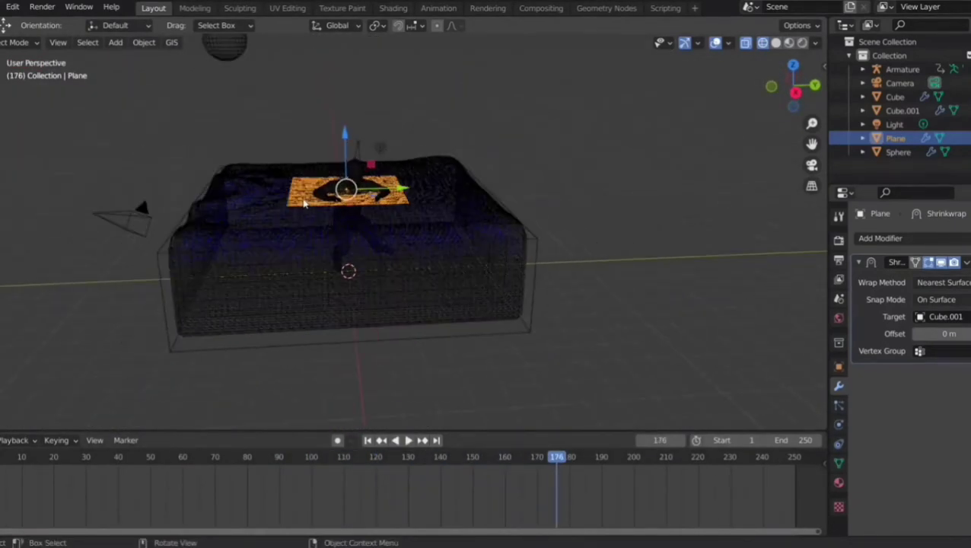
# Duplicate the fluid sphere above the tank and move the copy about 7 m along Y to the opposite side
pyautogui.scroll(-2, 361, 245)
pyautogui.moveTo(385, 218); pyautogui.dragTo(368, 196, button='middle')
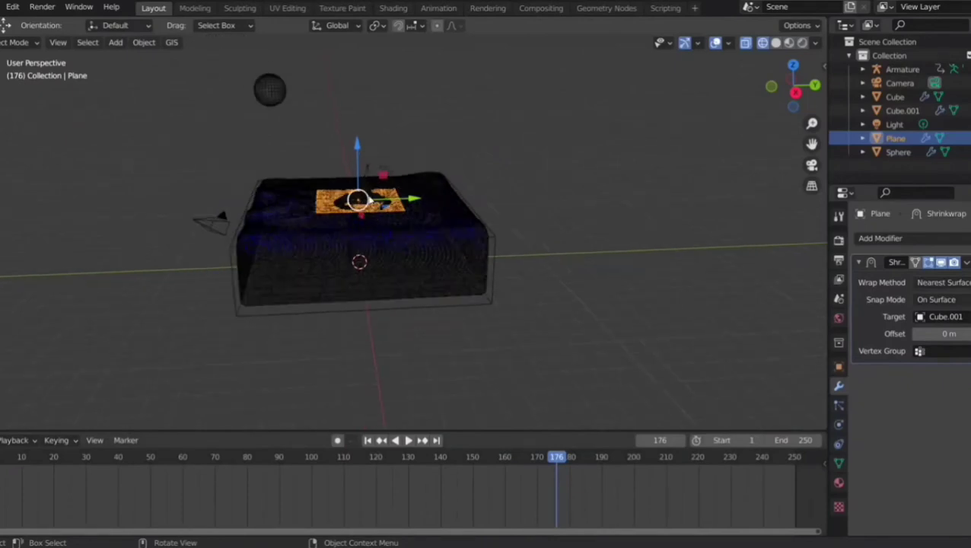
pyautogui.click(273, 92)
pyautogui.hotkey('shift', 's')
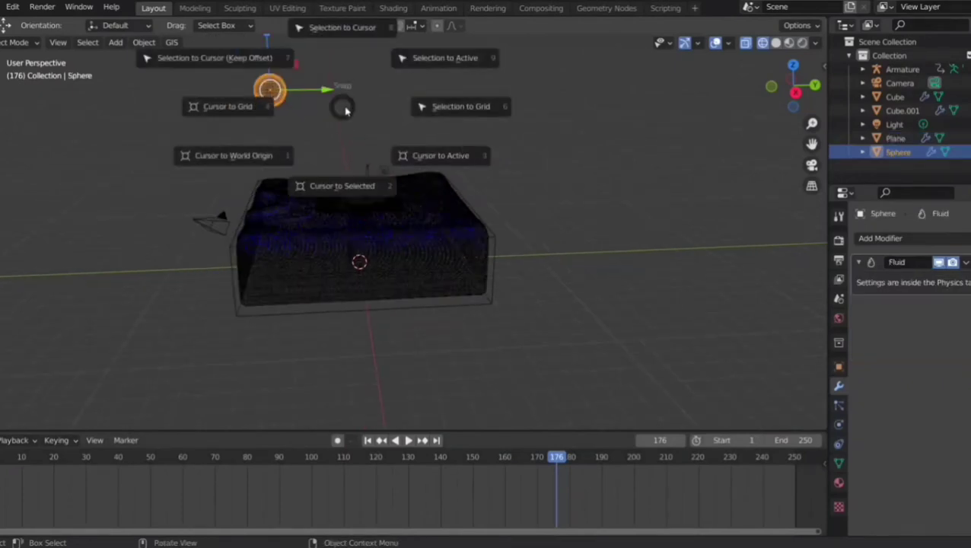
pyautogui.click(391, 103)
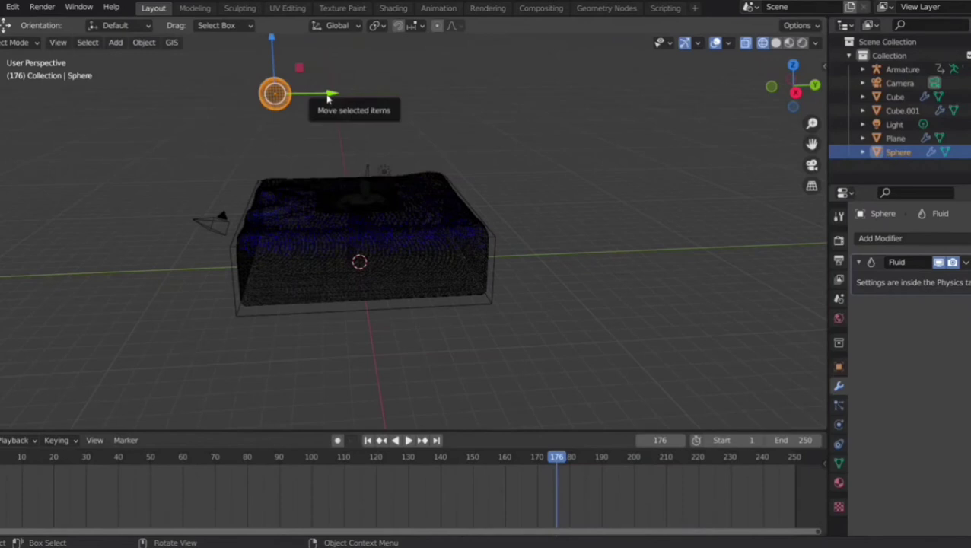
pyautogui.hotkey('shift', 'd')
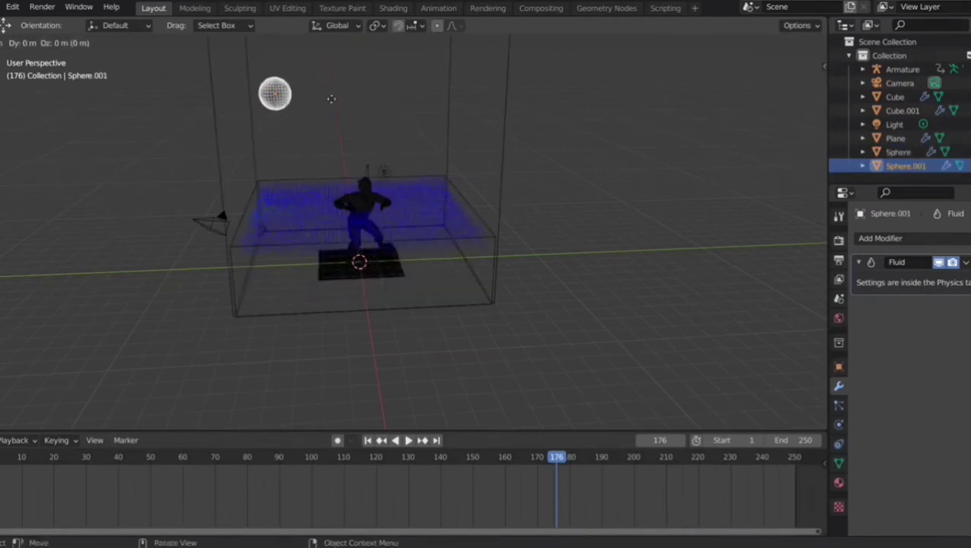
pyautogui.rightClick(331, 99)
pyautogui.press('g')
pyautogui.press('y')
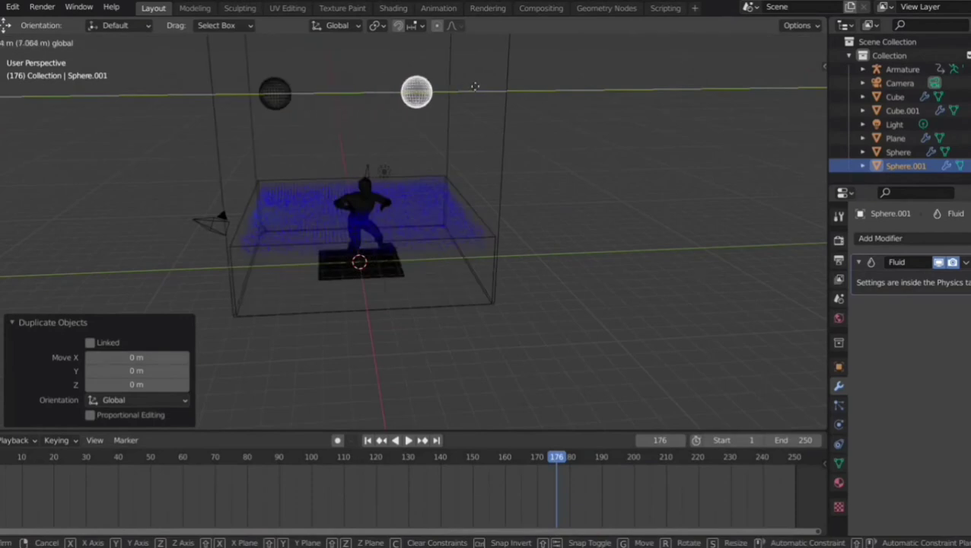
pyautogui.click(474, 88)
pyautogui.moveTo(456, 133); pyautogui.dragTo(454, 113, button='middle')
pyautogui.moveTo(432, 54); pyautogui.dragTo(435, 47)
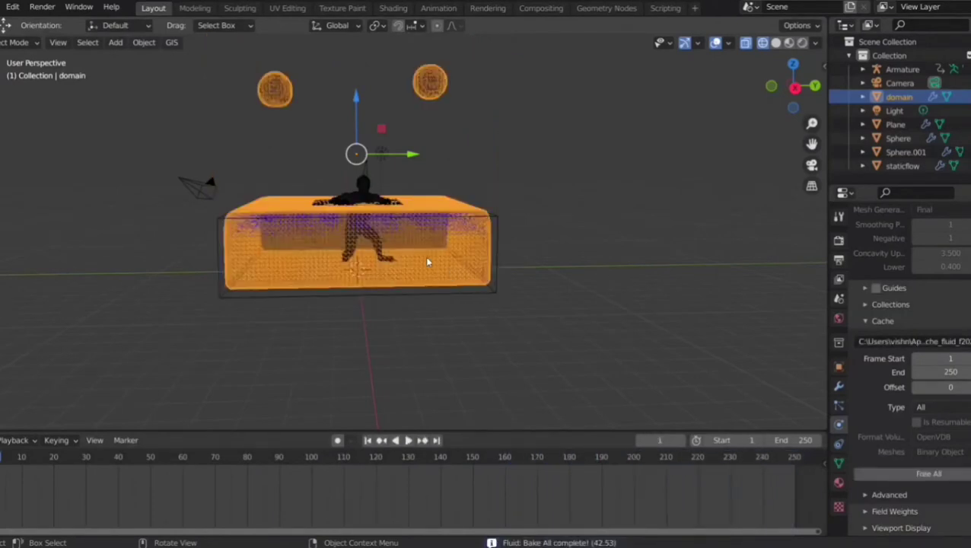
# Play the baked two-sphere simulation, check the waves in Solid shading, and stop the playback
pyautogui.press('space')
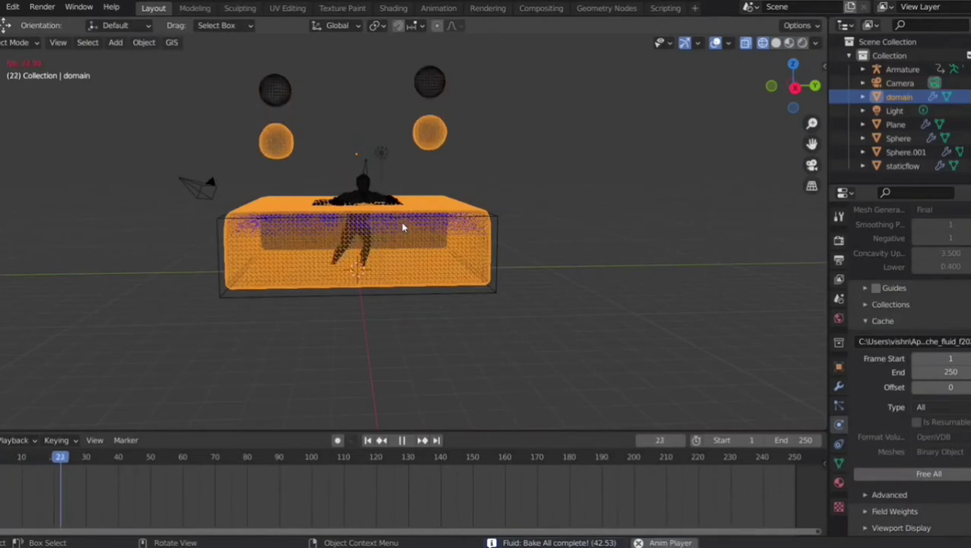
pyautogui.click(789, 42)
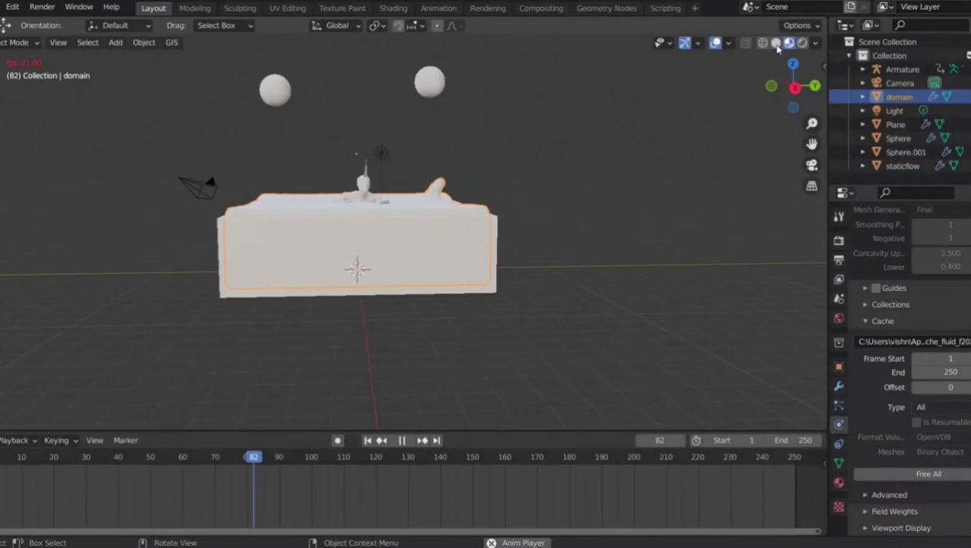
pyautogui.click(776, 45)
pyautogui.moveTo(465, 144)
pyautogui.mouseDown(button='middle')
pyautogui.moveTo(471, 183)
pyautogui.moveTo(402, 189)
pyautogui.moveTo(403, 157)
pyautogui.mouseUp(button='middle')
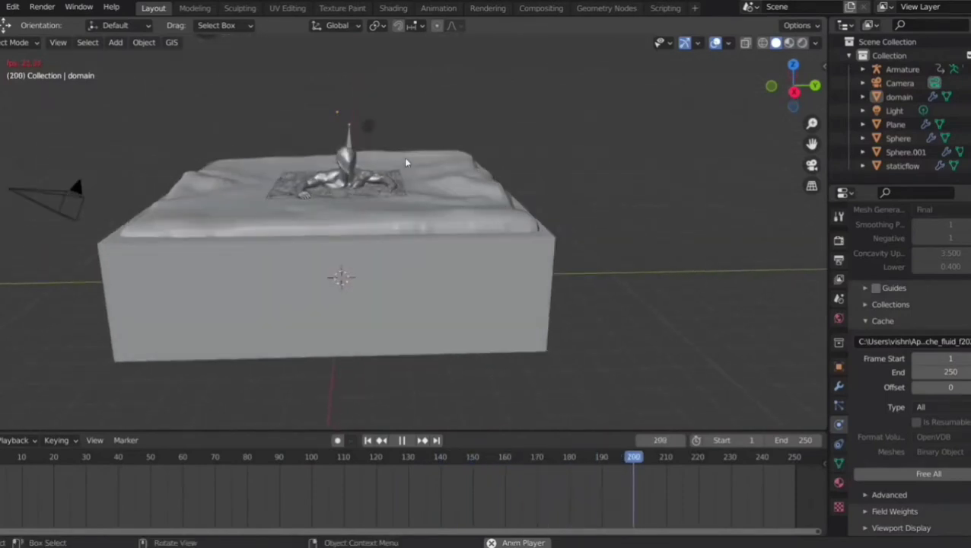
pyautogui.scroll(-2, 405, 157)
pyautogui.scroll(-1, 407, 156)
pyautogui.press('space')
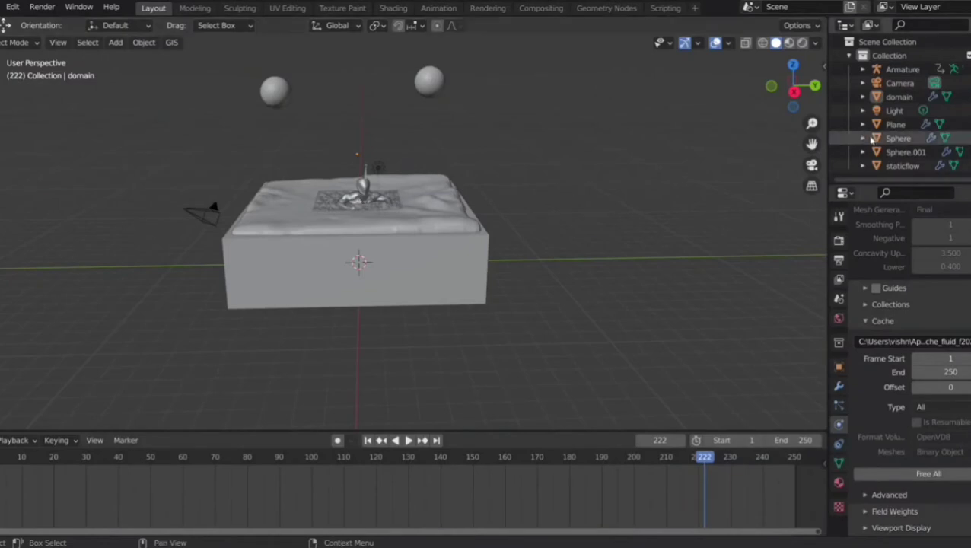
# Add a Copy Location constraint to the armature at frame 1 with Plane as its target
pyautogui.click(892, 70)
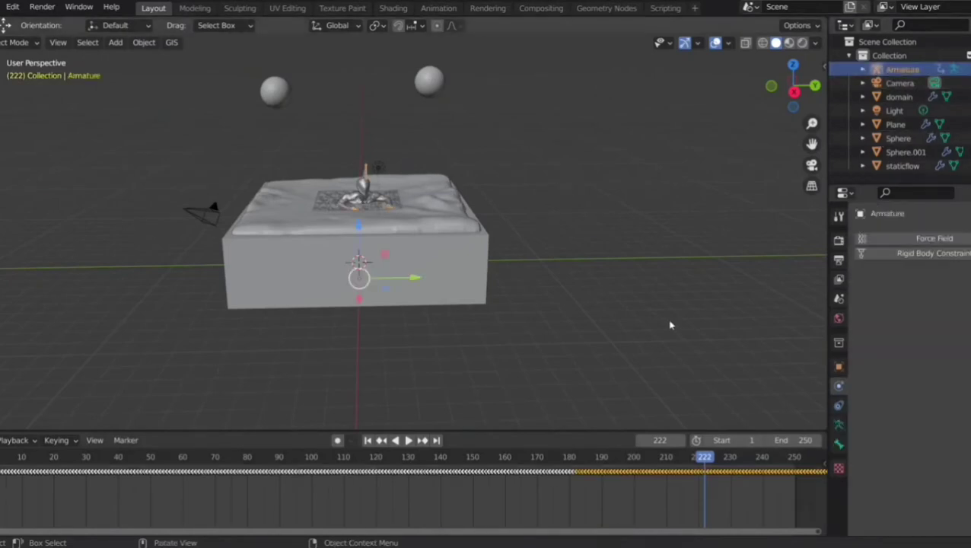
pyautogui.hotkey('shift', 'Left')
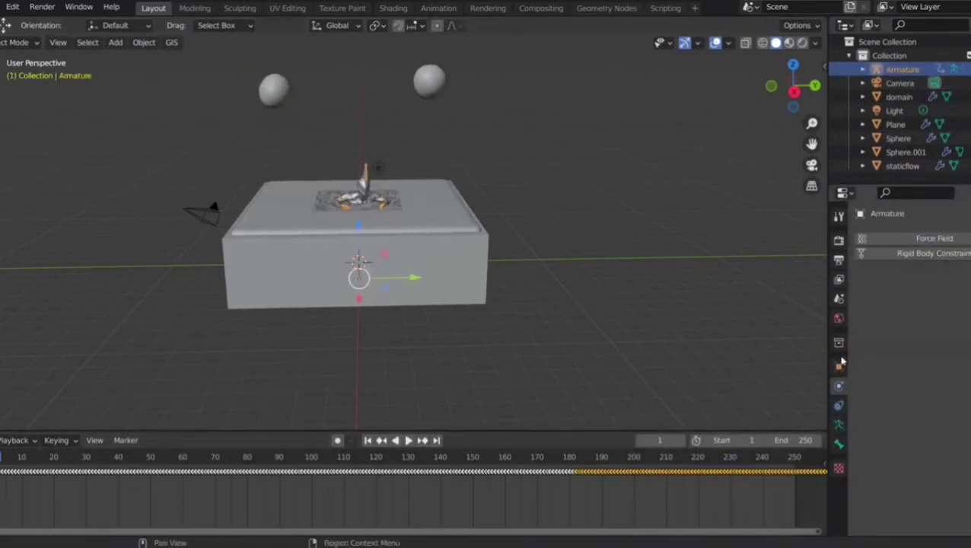
pyautogui.click(840, 407)
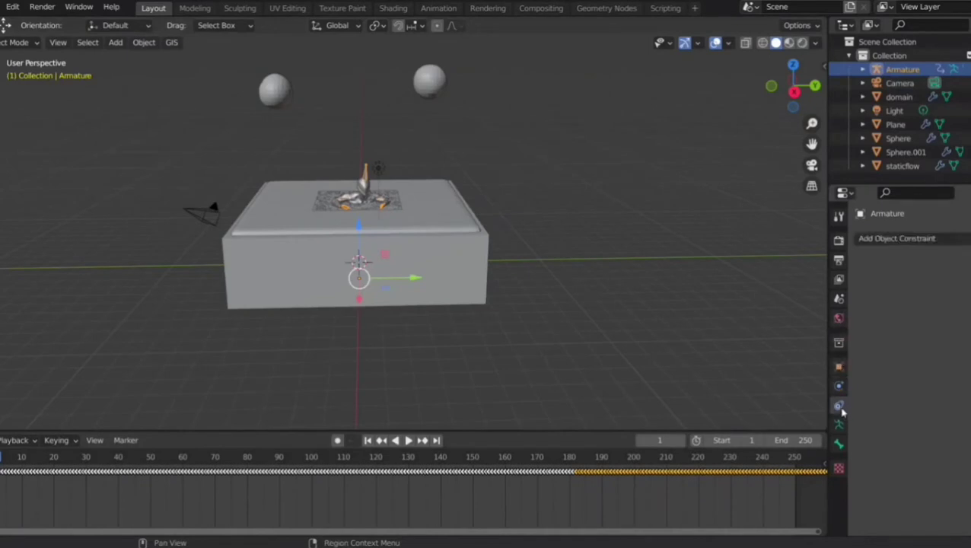
pyautogui.click(900, 240)
pyautogui.click(769, 276)
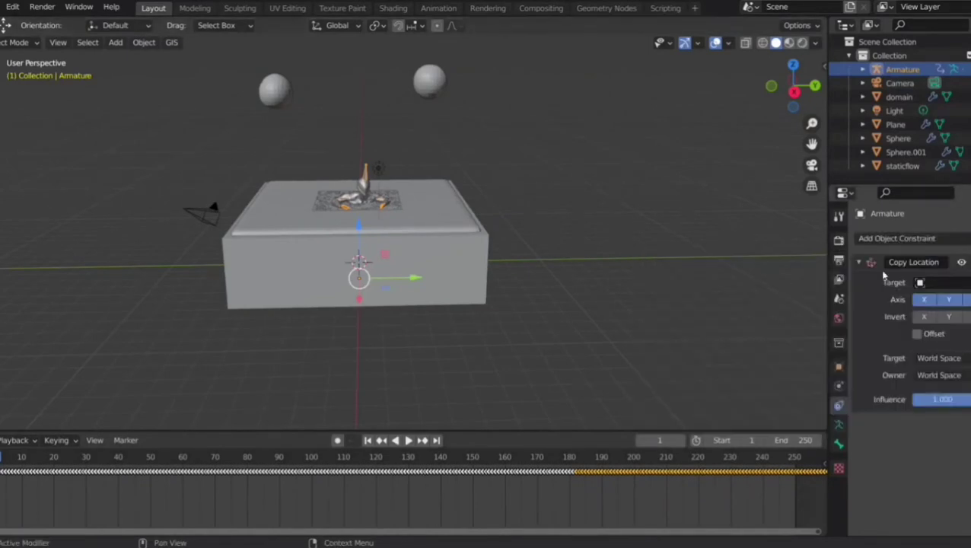
pyautogui.click(942, 285)
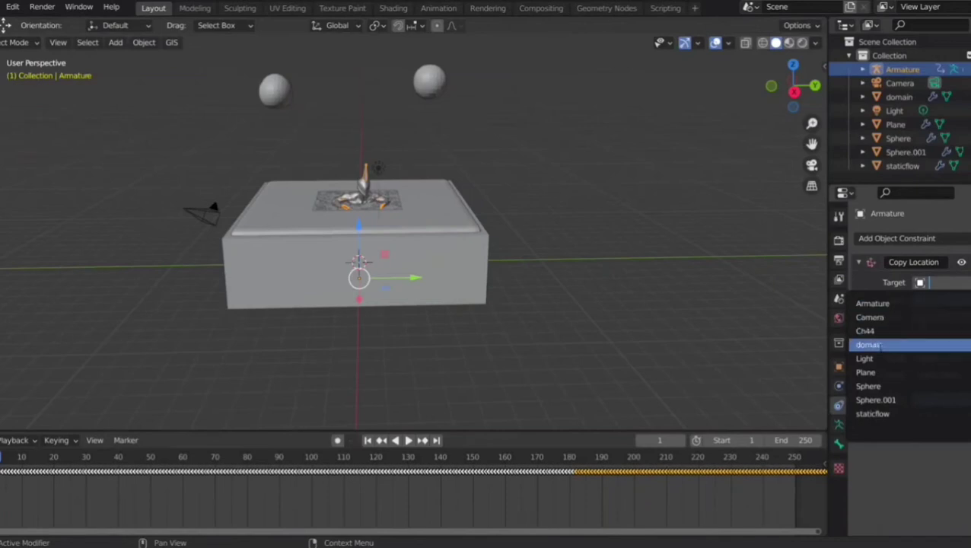
pyautogui.click(883, 373)
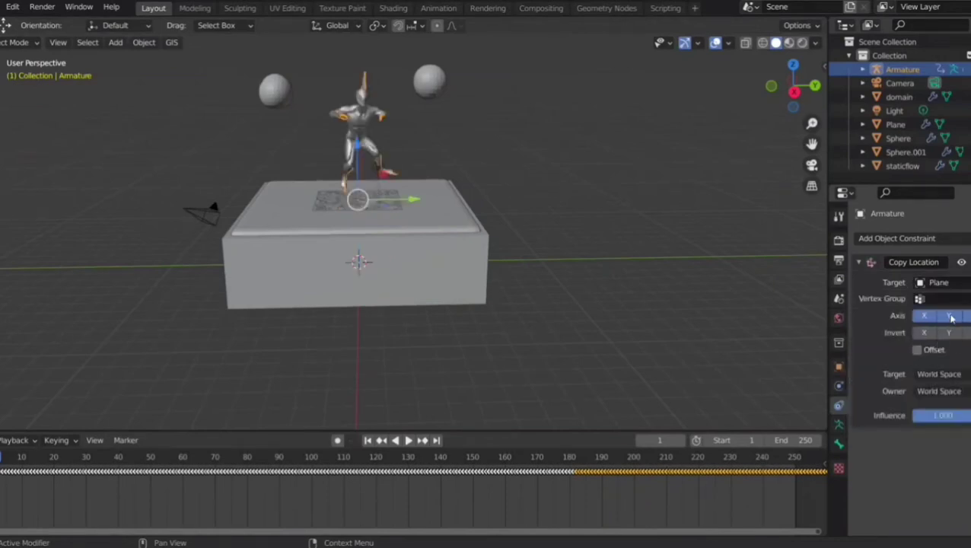
# Add a vertex group to the plane and choose it in the armature's Copy Location constraint
pyautogui.click(950, 298)
pyautogui.click(900, 300)
pyautogui.click(933, 301)
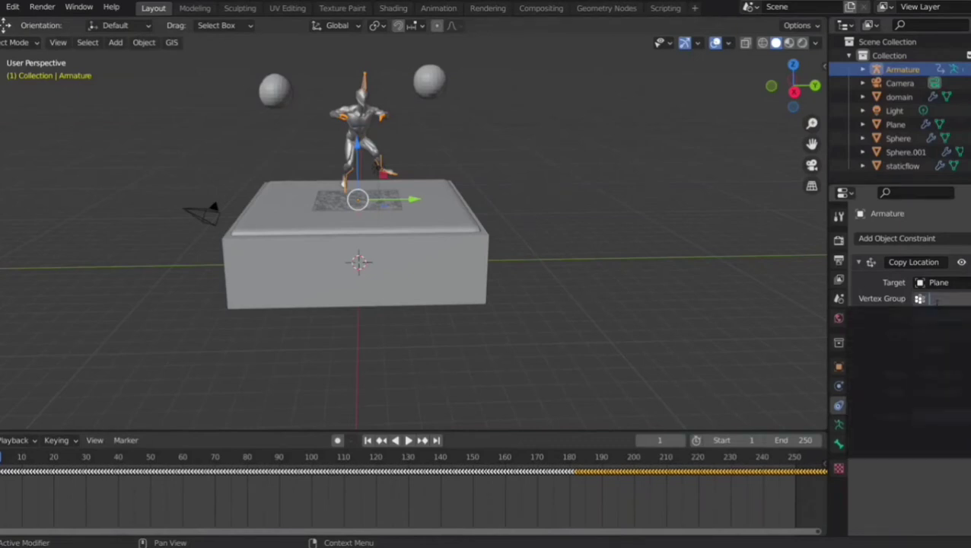
pyautogui.click(344, 210)
pyautogui.press('Tab')
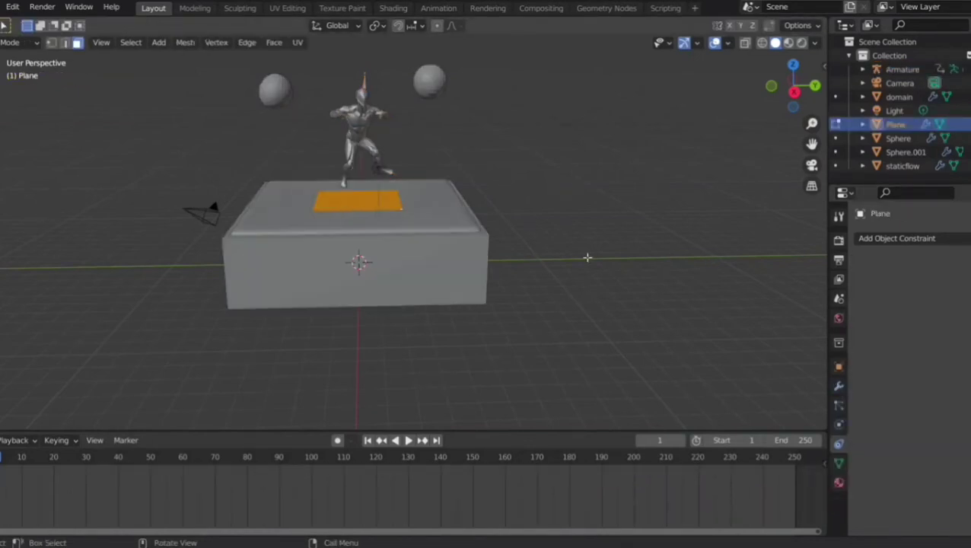
pyautogui.click(838, 464)
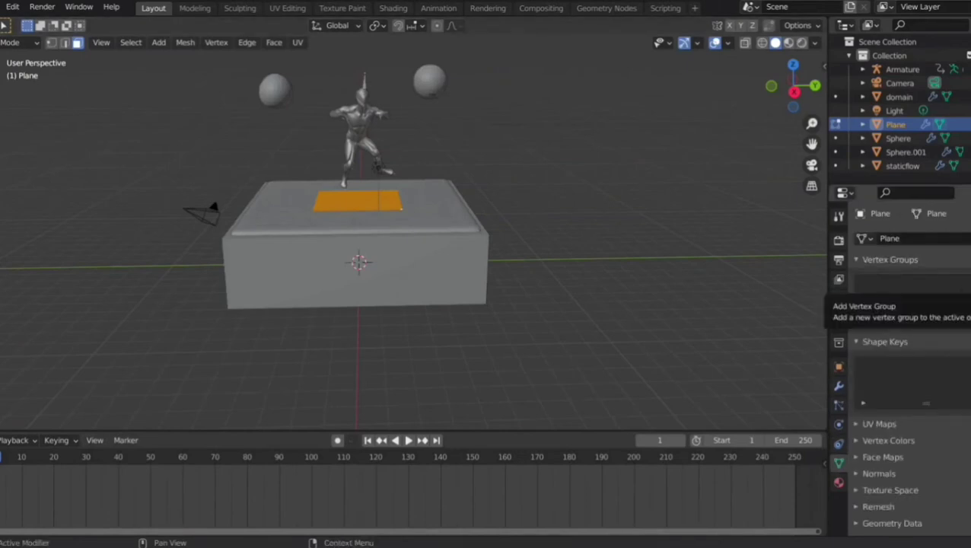
pyautogui.click(964, 283)
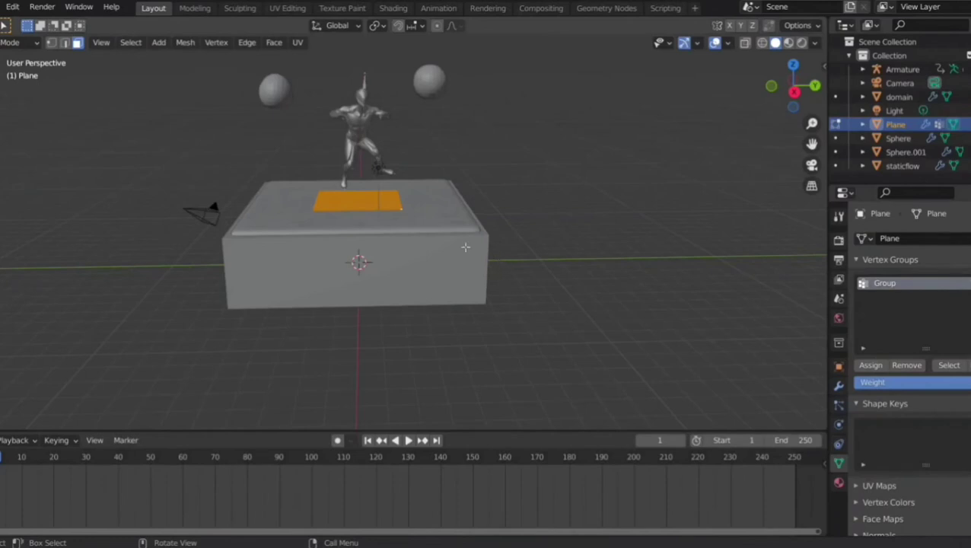
pyautogui.press('Tab')
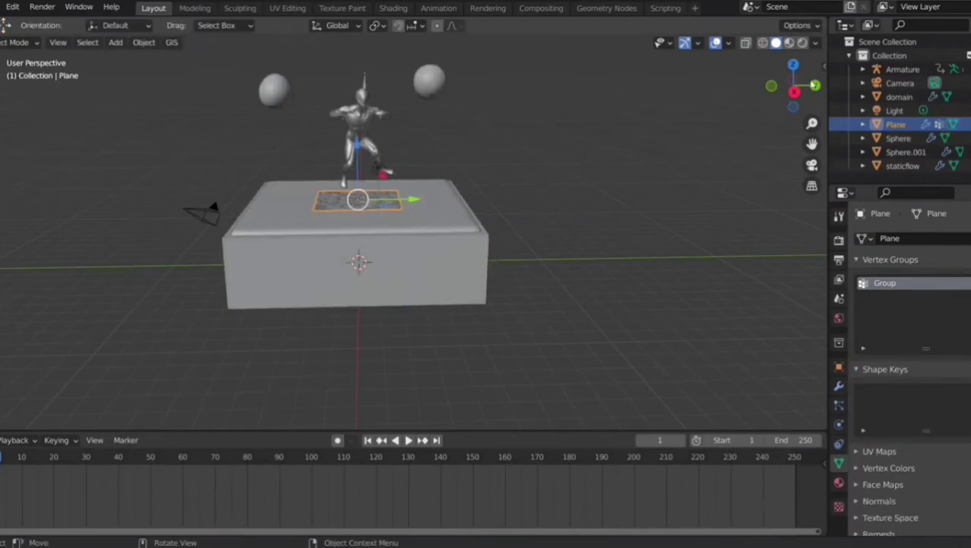
pyautogui.click(917, 71)
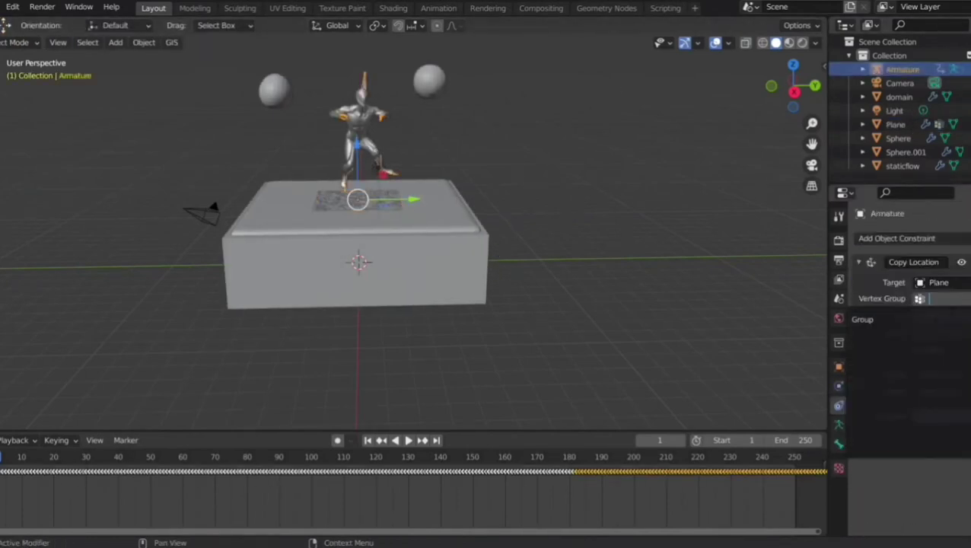
pyautogui.click(902, 325)
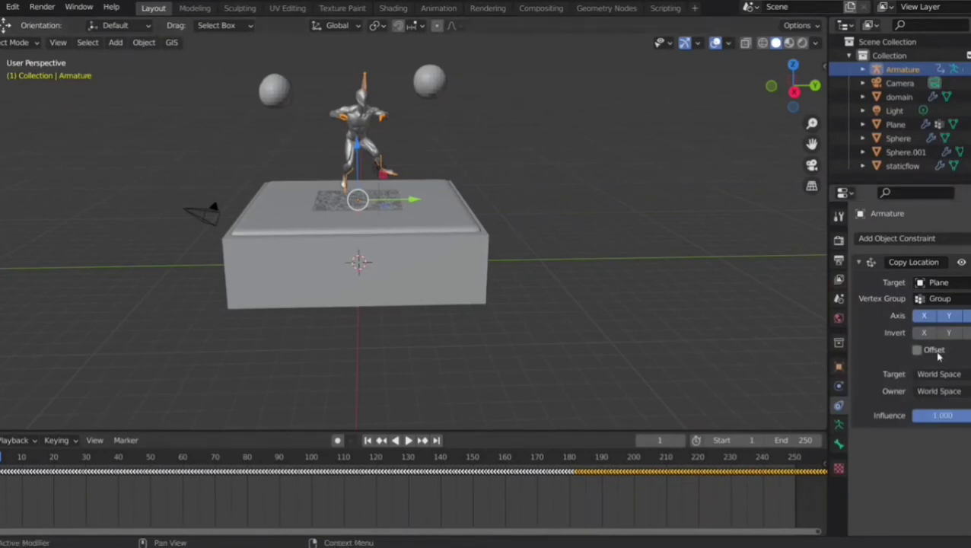
# Lower the offset of the plane's Shrinkwrap modifier slightly
pyautogui.click(320, 204)
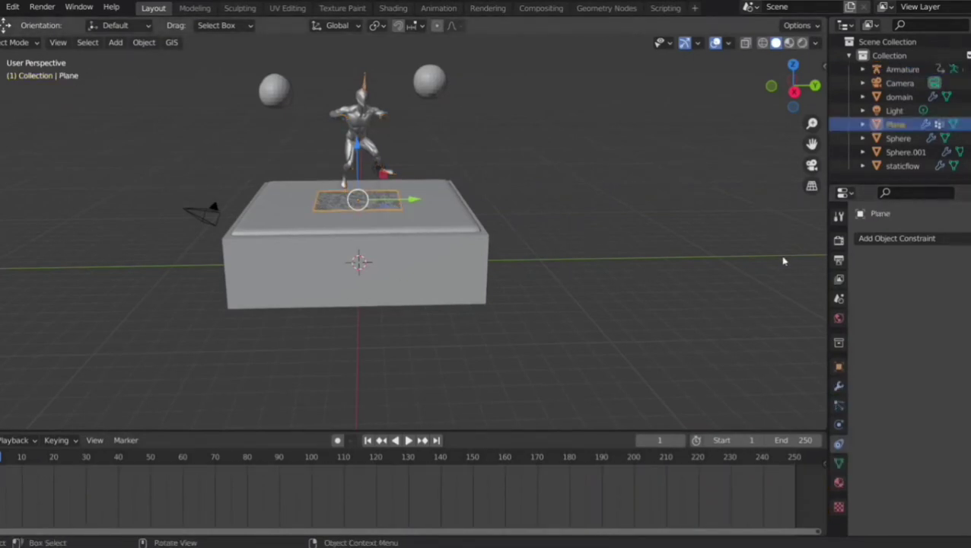
pyautogui.click(838, 423)
pyautogui.click(839, 388)
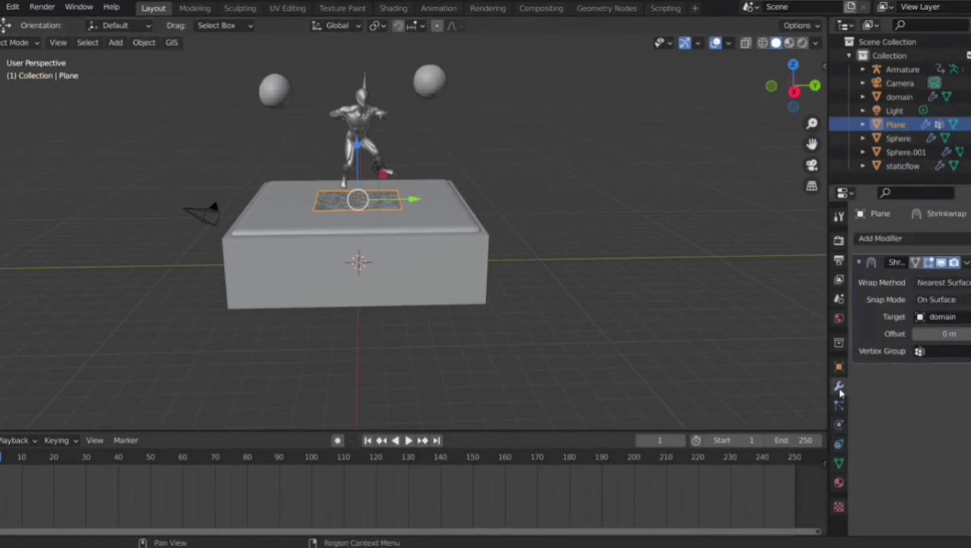
pyautogui.moveTo(934, 334); pyautogui.dragTo(912, 334)
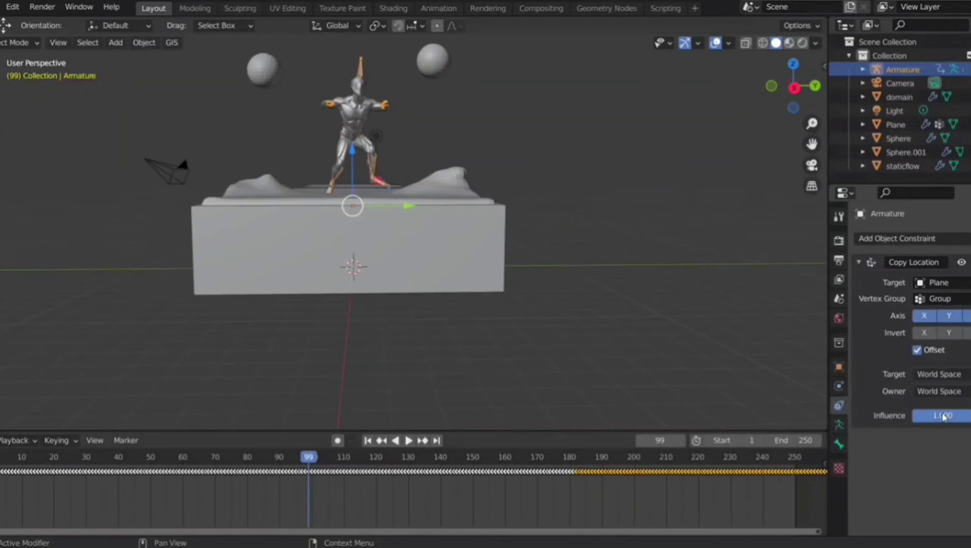
# Set the influence of the armature's Copy Location constraint to 0.113 so the character sits in the water
pyautogui.moveTo(941, 414)
pyautogui.mouseDown()
pyautogui.moveTo(922, 414)
pyautogui.moveTo(952, 414)
pyautogui.moveTo(940, 414)
pyautogui.mouseUp()
pyautogui.moveTo(516, 297); pyautogui.dragTo(544, 138, button='middle')
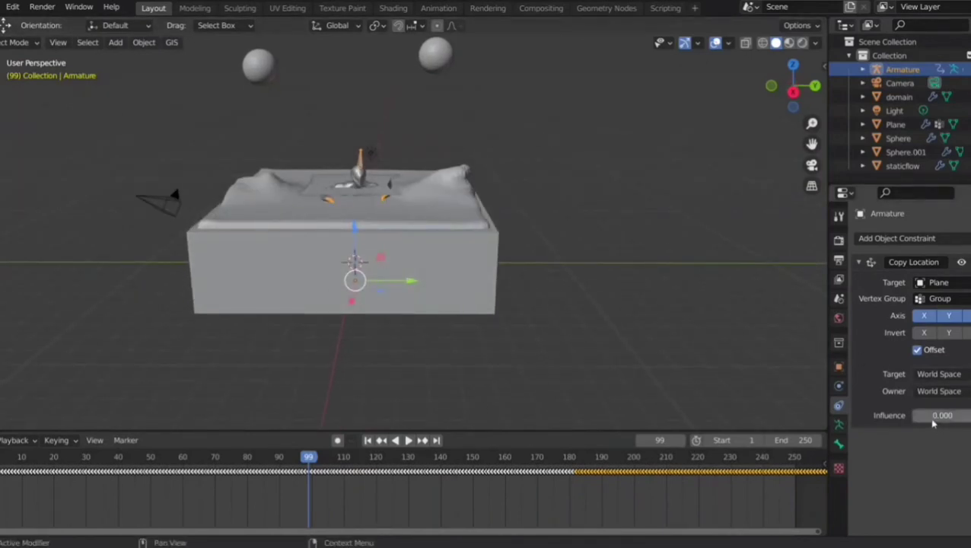
pyautogui.moveTo(942, 414); pyautogui.dragTo(945, 414)
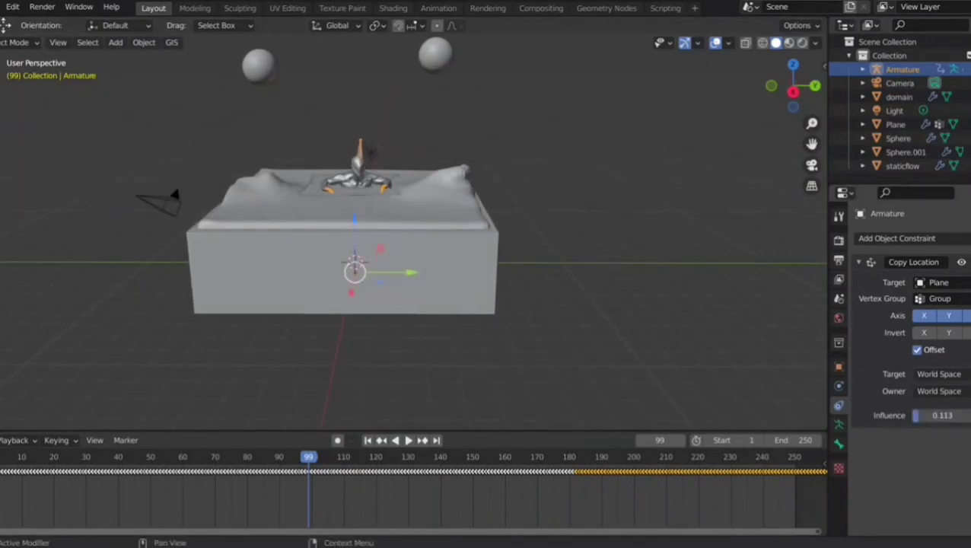
# Play the animation and examine from several angles how the character floats with the waves, stopping at frame 83
pyautogui.scroll(3, 629, 273)
pyautogui.moveTo(630, 272); pyautogui.dragTo(413, 207, button='middle')
pyautogui.press('space')
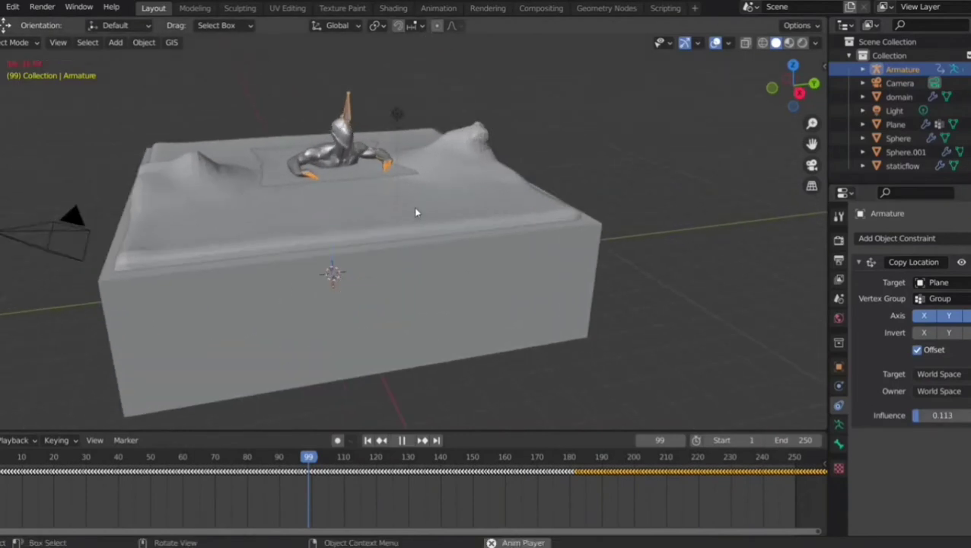
pyautogui.scroll(3, 595, 191)
pyautogui.moveTo(595, 191); pyautogui.dragTo(372, 179, button='middle')
pyautogui.scroll(-3, 312, 175)
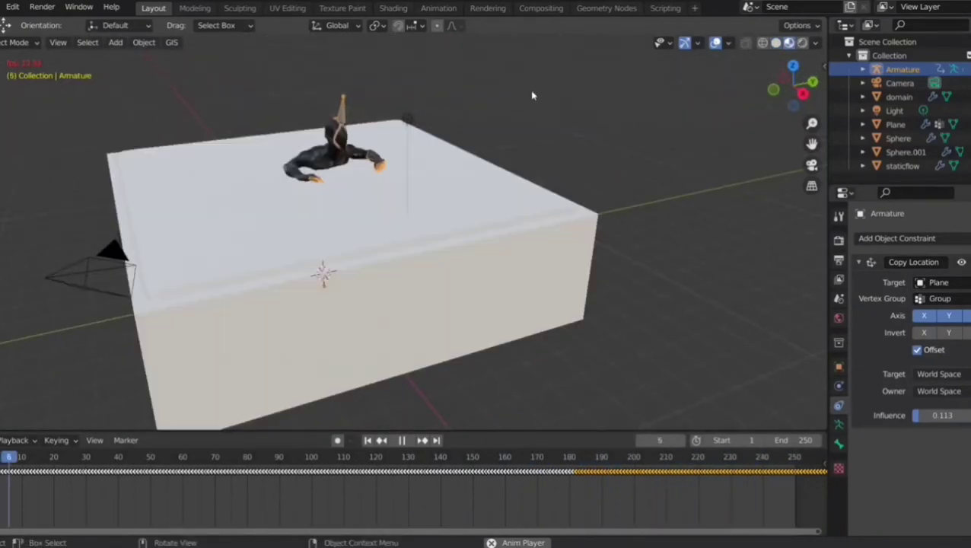
pyautogui.scroll(3, 479, 103)
pyautogui.moveTo(480, 102); pyautogui.dragTo(427, 123, button='middle')
pyautogui.scroll(2, 387, 140)
pyautogui.scroll(-1, 388, 141)
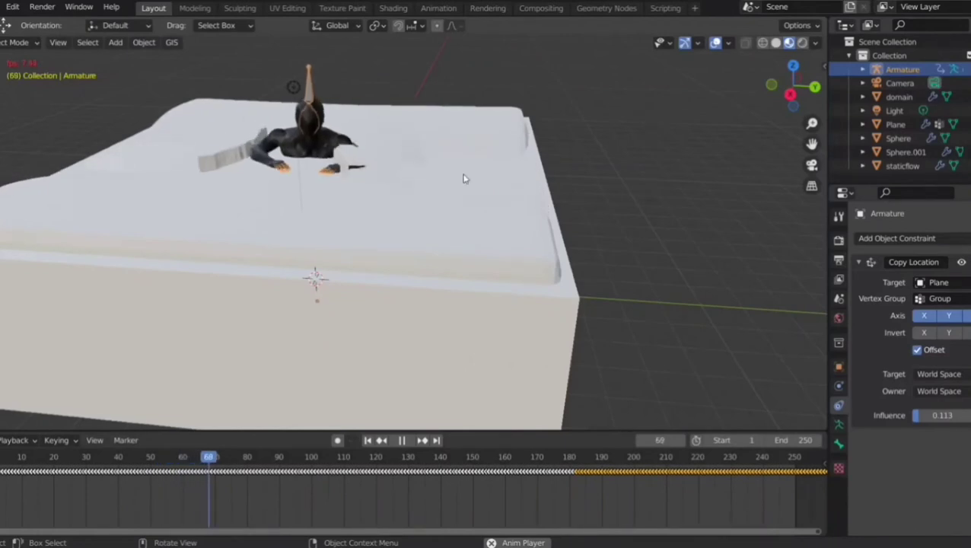
pyautogui.press('space')
# Shade the fluid domain smooth and play the animation to check the water surface
pyautogui.rightClick(383, 198)
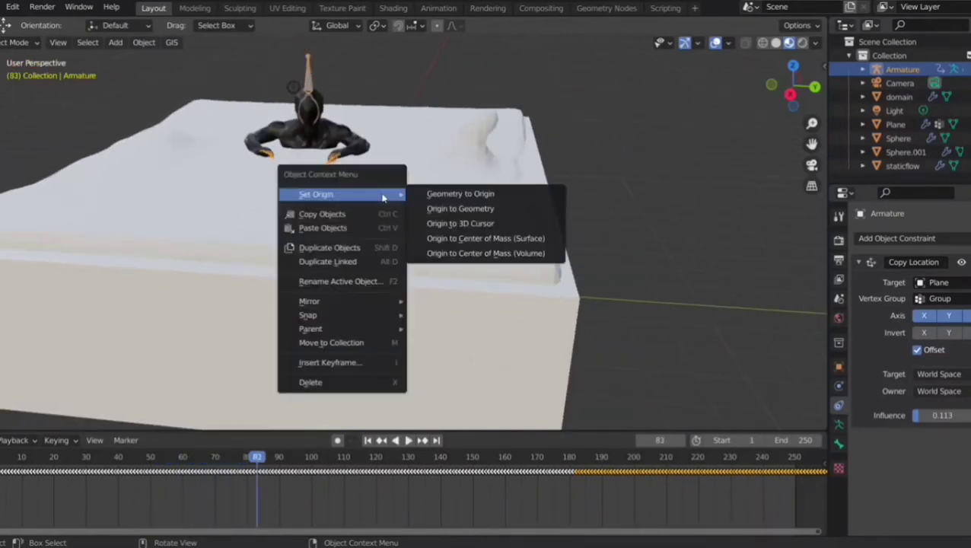
pyautogui.click(435, 160)
pyautogui.rightClick(435, 168)
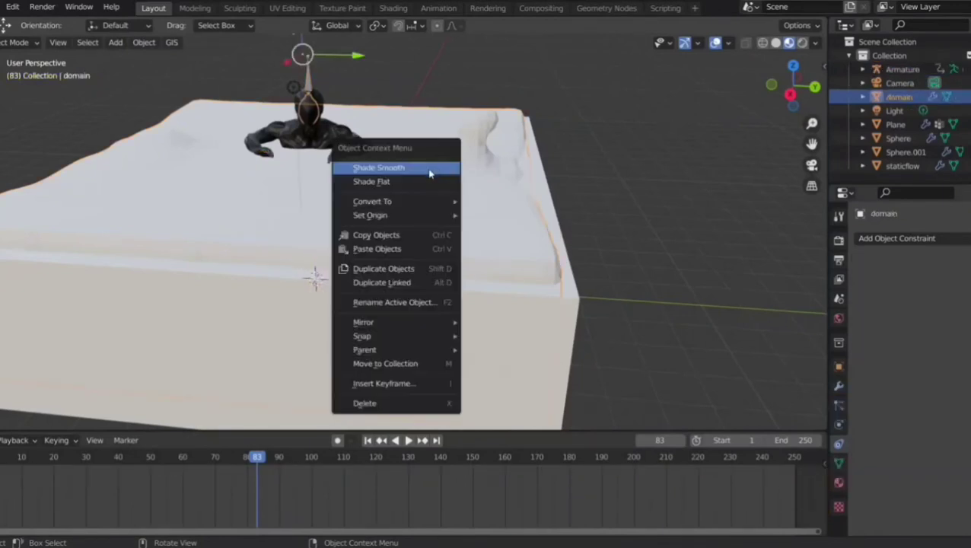
pyautogui.click(429, 173)
pyautogui.scroll(-2, 428, 174)
pyautogui.press('space')
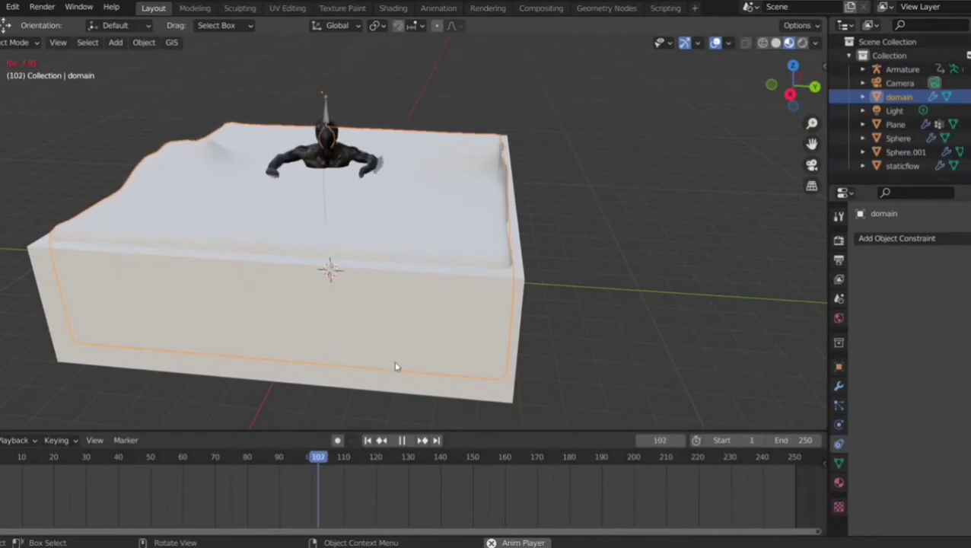
# Set the influence of the armature's Copy Location constraint to 0.026 and check the floating motion, stopping playback at frame 141
pyautogui.moveTo(191, 470)
pyautogui.mouseDown()
pyautogui.moveTo(120, 471)
pyautogui.moveTo(191, 465)
pyautogui.mouseUp()
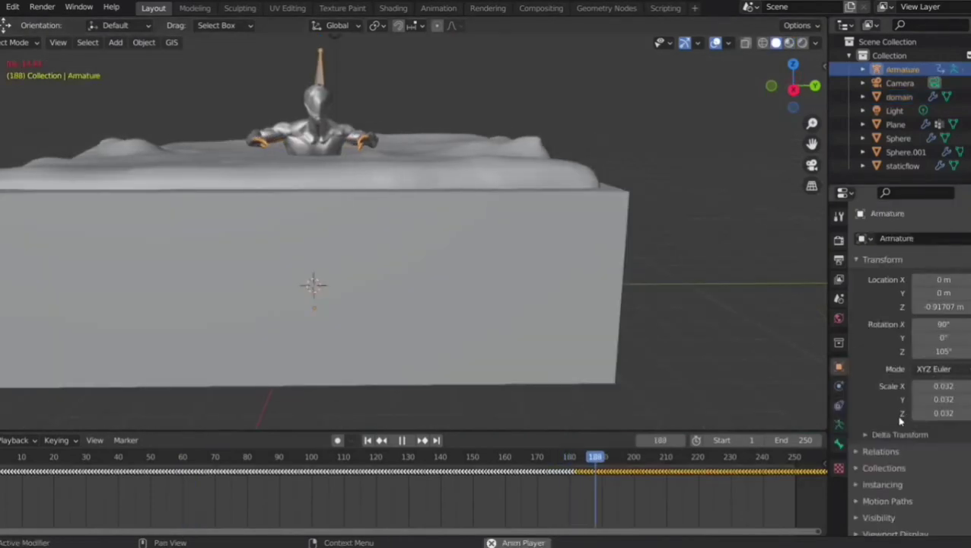
pyautogui.click(838, 405)
pyautogui.click(838, 404)
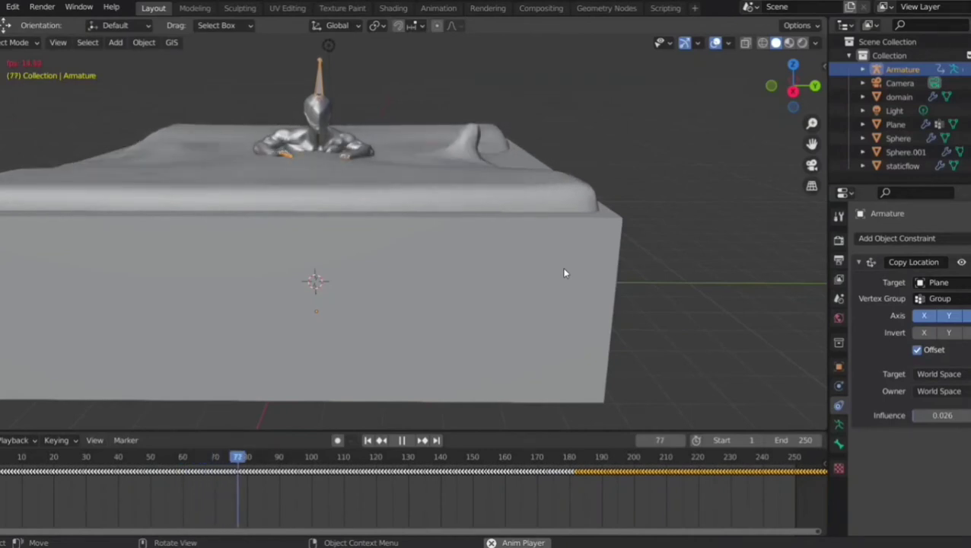
pyautogui.scroll(2, 249, 182)
pyautogui.scroll(-3, 249, 177)
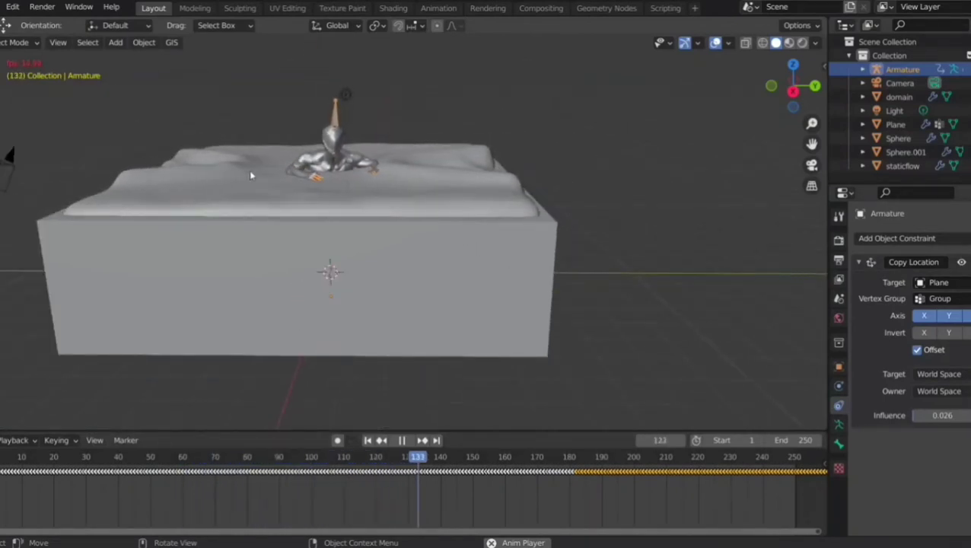
pyautogui.press('space')
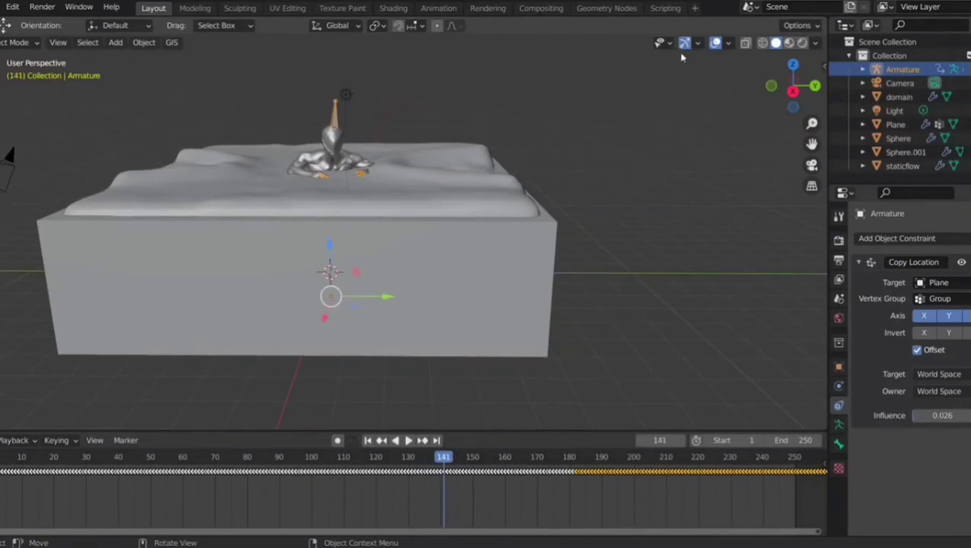
# In the Shading workspace, use satara_night_4k.hdr as the world's environment texture with a strength of 0.600 and view it rendered
pyautogui.click(393, 8)
pyautogui.moveTo(507, 130); pyautogui.dragTo(571, 124, button='middle')
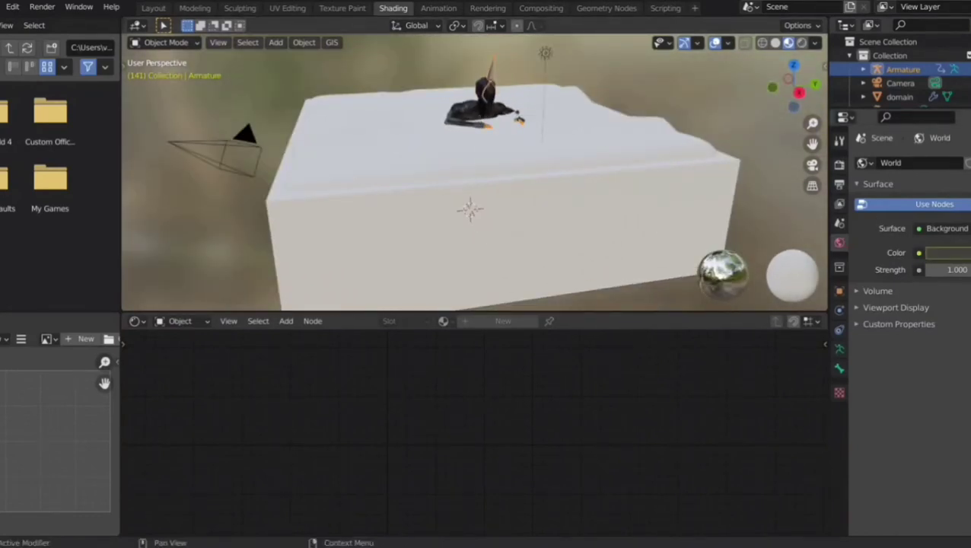
pyautogui.click(922, 253)
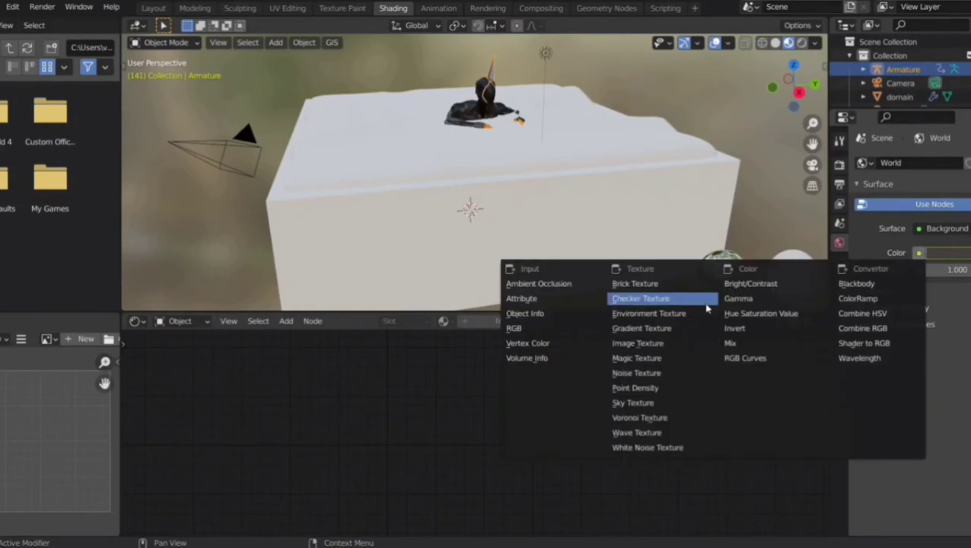
pyautogui.click(674, 314)
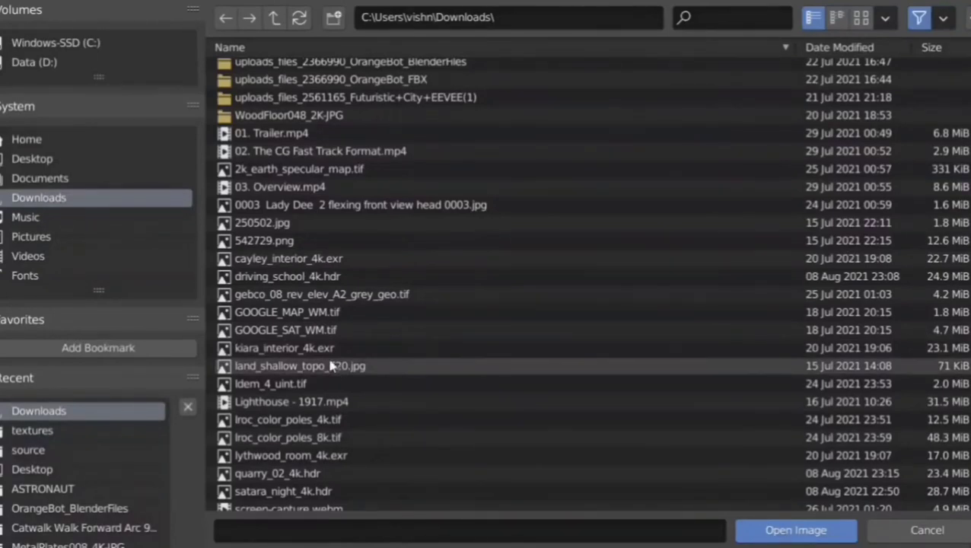
pyautogui.scroll(-2, 332, 366)
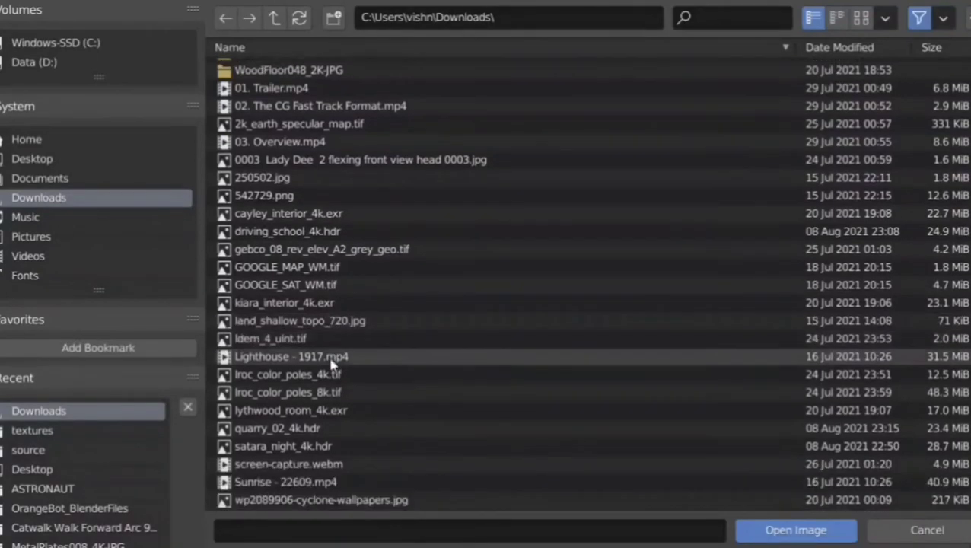
pyautogui.doubleClick(301, 451)
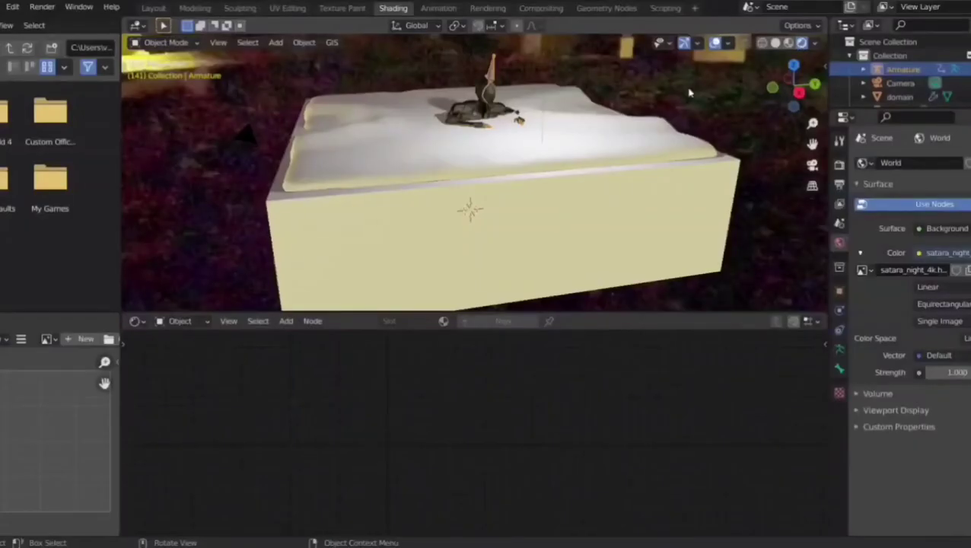
pyautogui.moveTo(686, 106); pyautogui.dragTo(659, 99, button='middle')
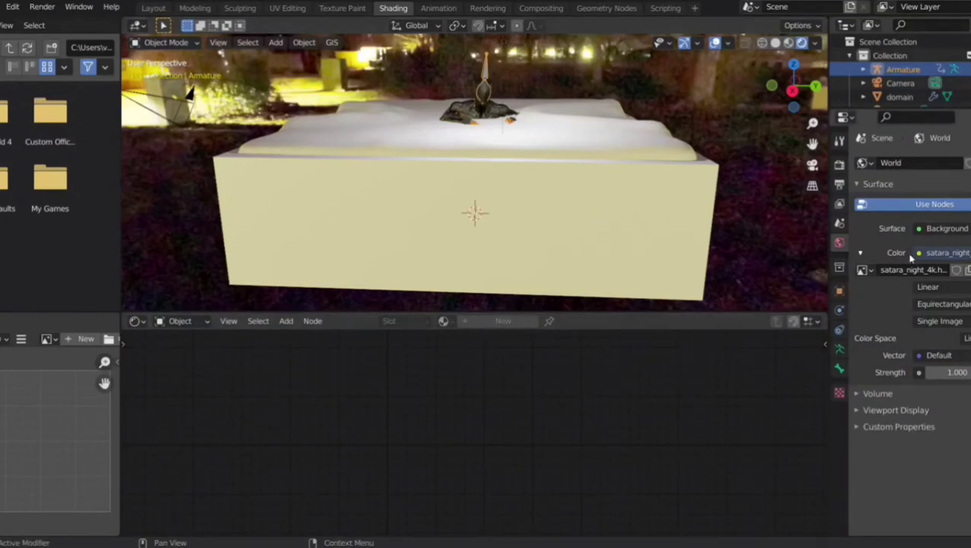
pyautogui.moveTo(935, 375)
pyautogui.mouseDown()
pyautogui.moveTo(960, 375)
pyautogui.moveTo(905, 375)
pyautogui.moveTo(932, 375)
pyautogui.mouseUp()
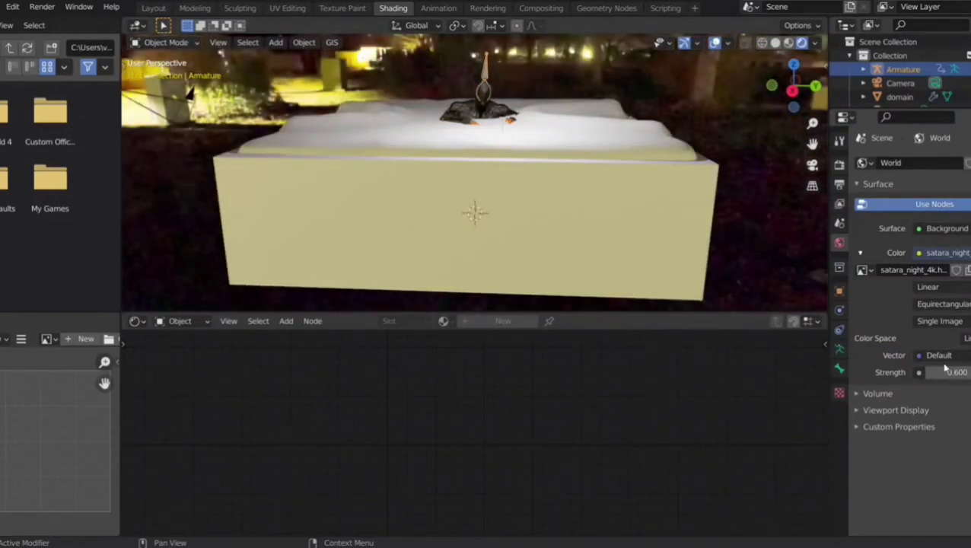
# Look through the camera, lock it to the view, and orbit it to face the front of the water tank
pyautogui.scroll(-2, 600, 230)
pyautogui.scroll(-2, 578, 231)
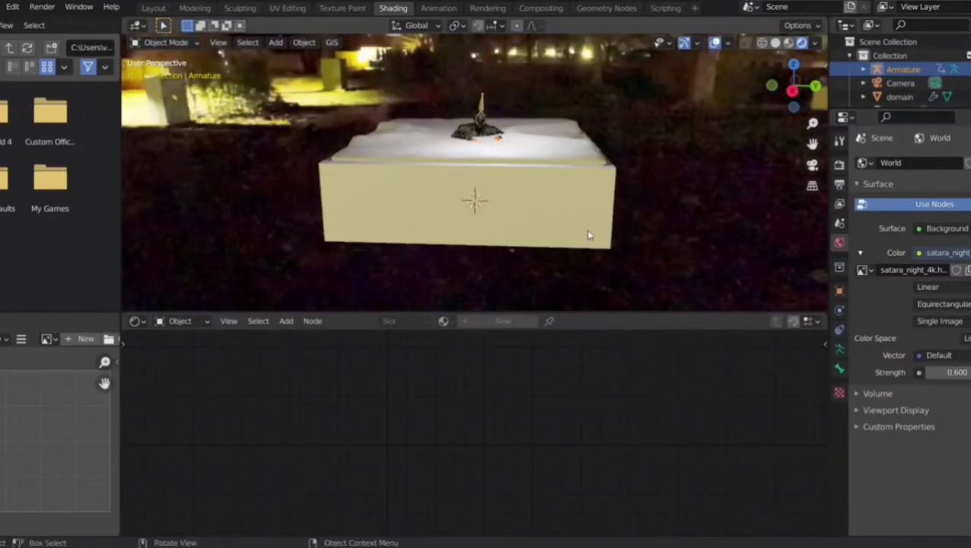
pyautogui.click(811, 166)
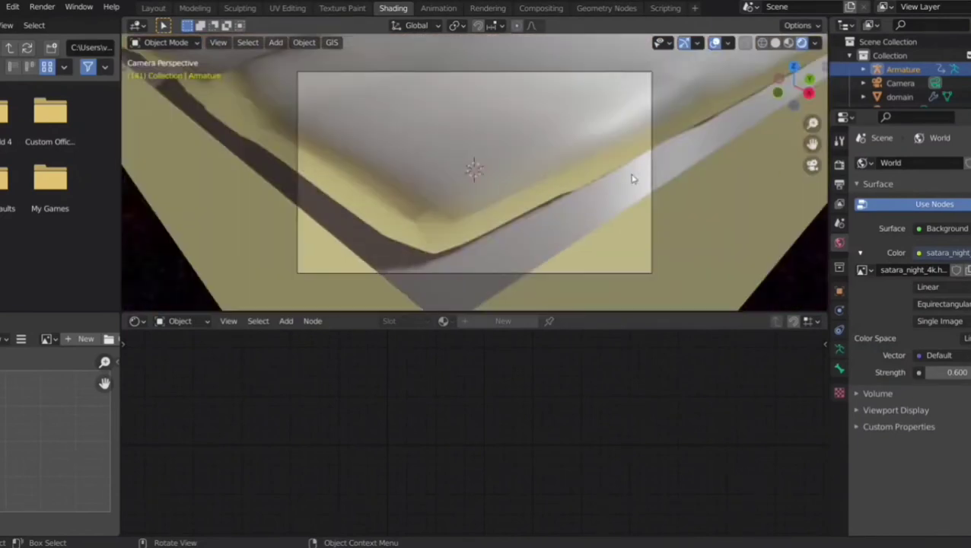
pyautogui.click(828, 69)
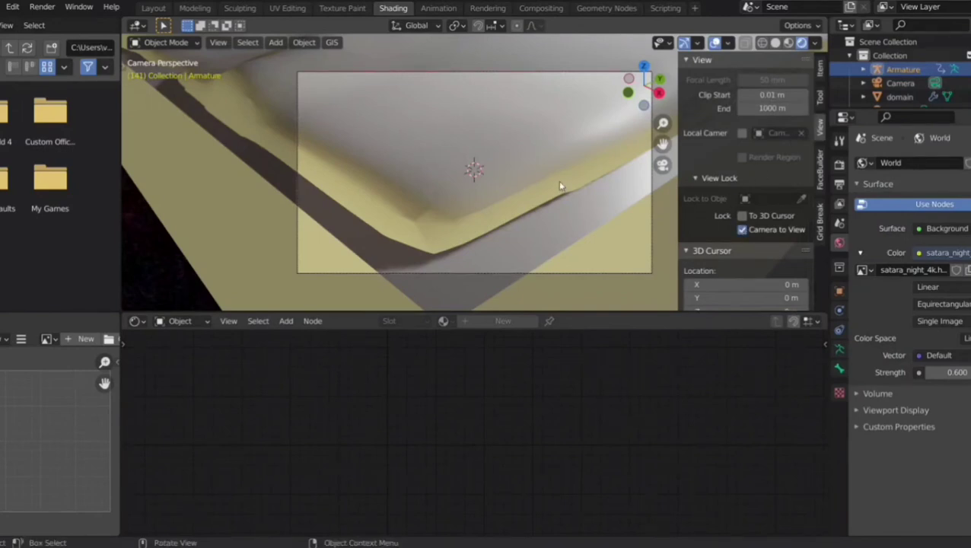
pyautogui.moveTo(559, 186); pyautogui.dragTo(492, 111, button='middle')
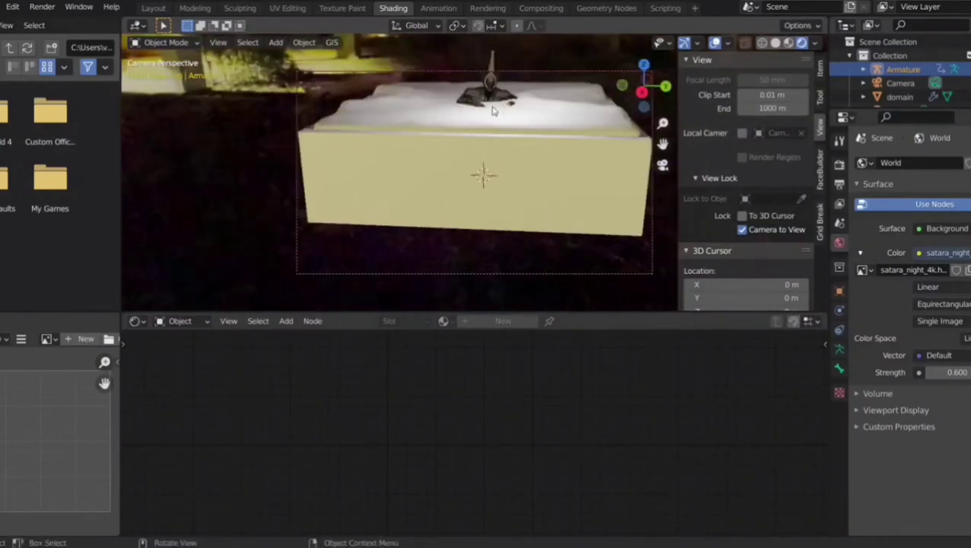
# Move the camera closer so the character and the surrounding water fill the frame
pyautogui.moveTo(664, 145); pyautogui.dragTo(654, 182)
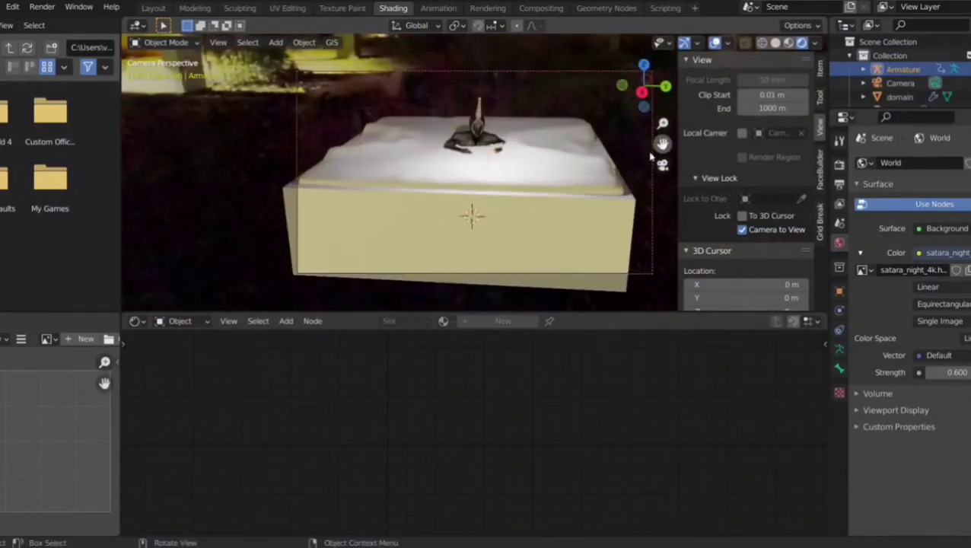
pyautogui.scroll(2, 517, 175)
pyautogui.moveTo(517, 174)
pyautogui.mouseDown(button='middle')
pyautogui.moveTo(524, 158)
pyautogui.moveTo(525, 170)
pyautogui.mouseUp(button='middle')
pyautogui.scroll(-1, 527, 165)
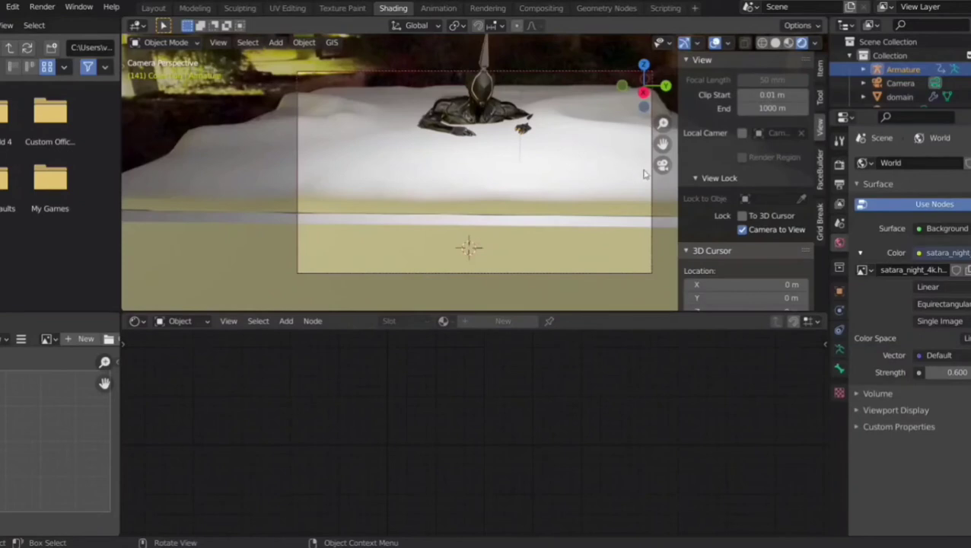
pyautogui.moveTo(662, 144); pyautogui.dragTo(667, 174)
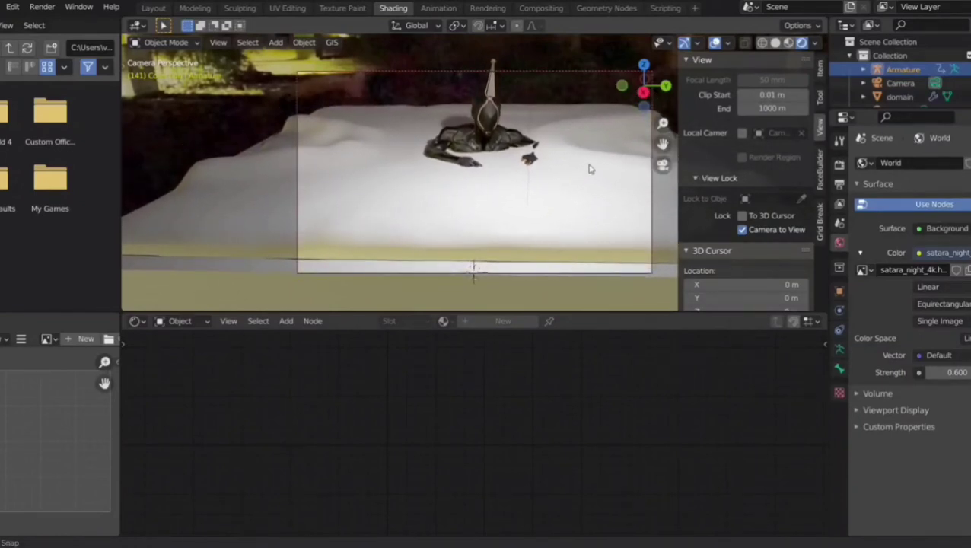
# Leave the camera view and set the environment texture's color space to sRGB
pyautogui.click(662, 164)
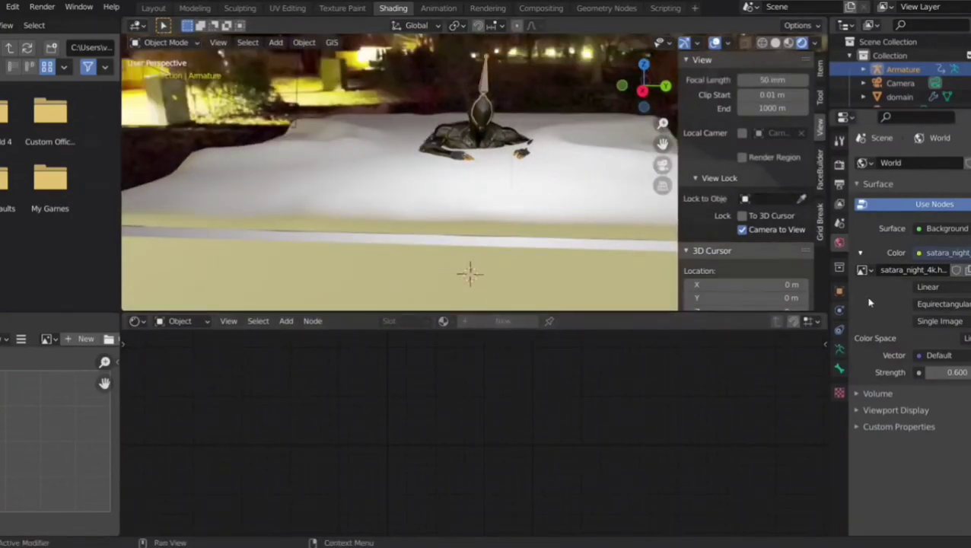
pyautogui.click(961, 287)
pyautogui.click(965, 338)
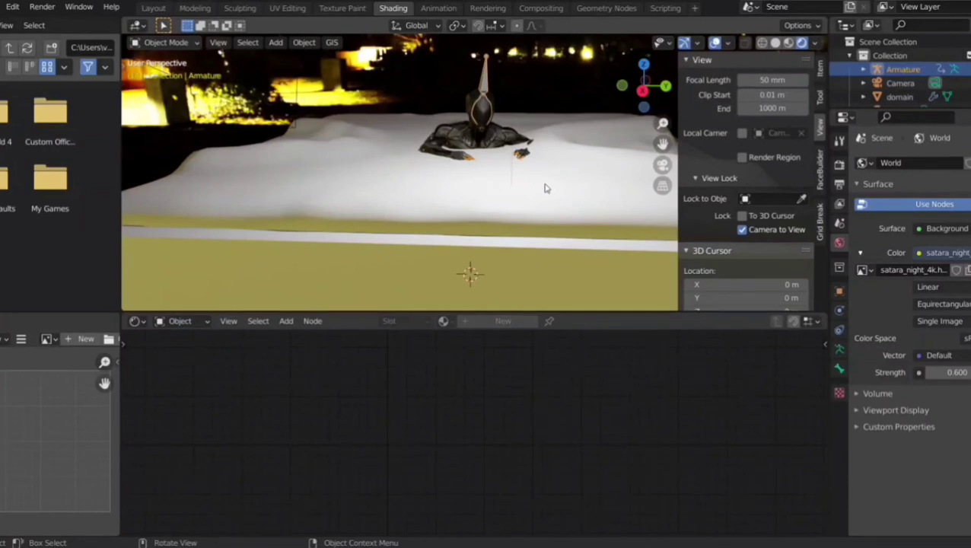
# Give the fluid domain a new material with Metallic set to 1.000 and check it in the rendered view
pyautogui.click(477, 182)
pyautogui.click(503, 320)
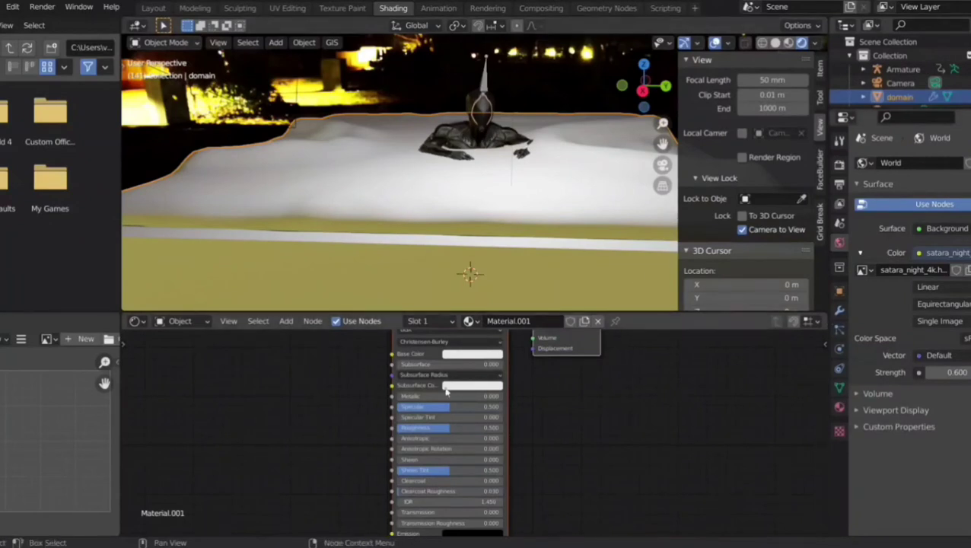
pyautogui.scroll(-3, 467, 378)
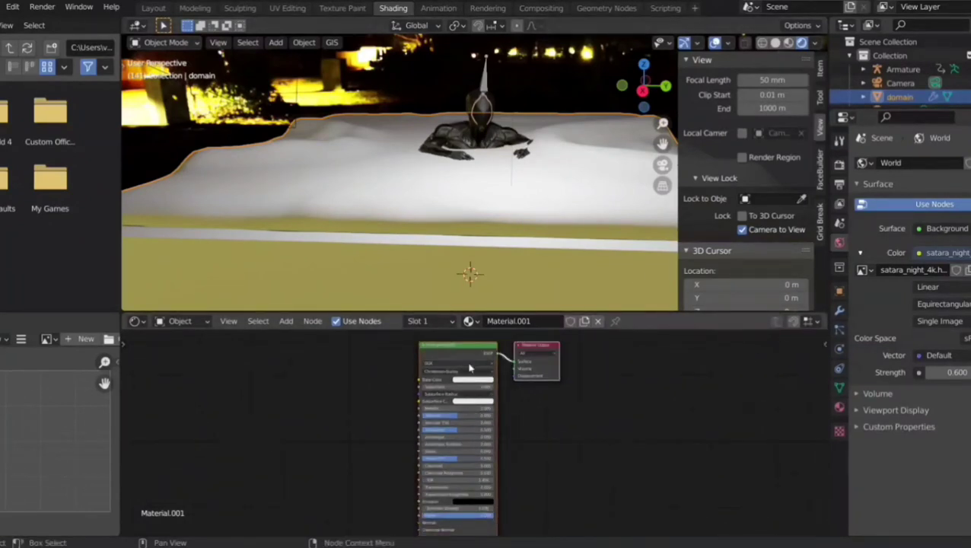
pyautogui.moveTo(444, 409); pyautogui.dragTo(493, 409)
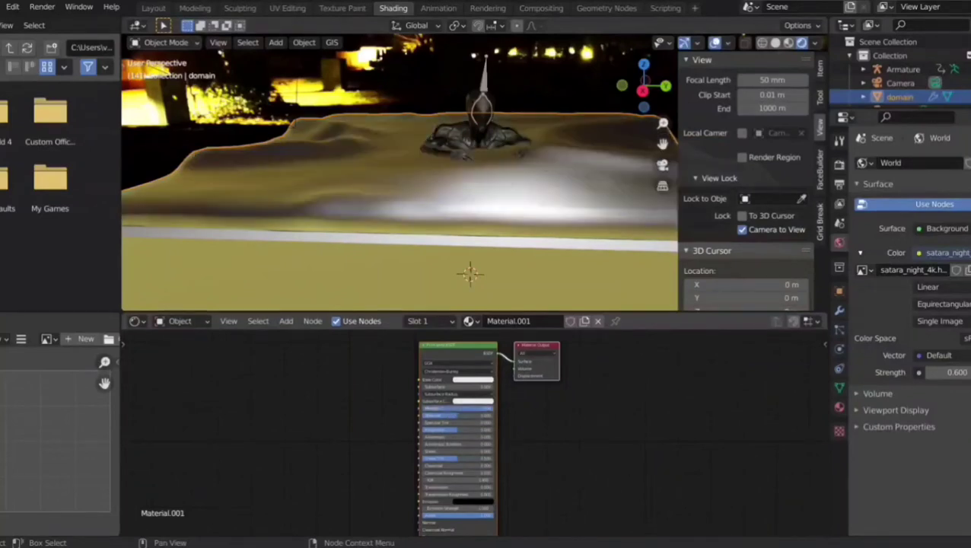
pyautogui.scroll(3, 493, 432)
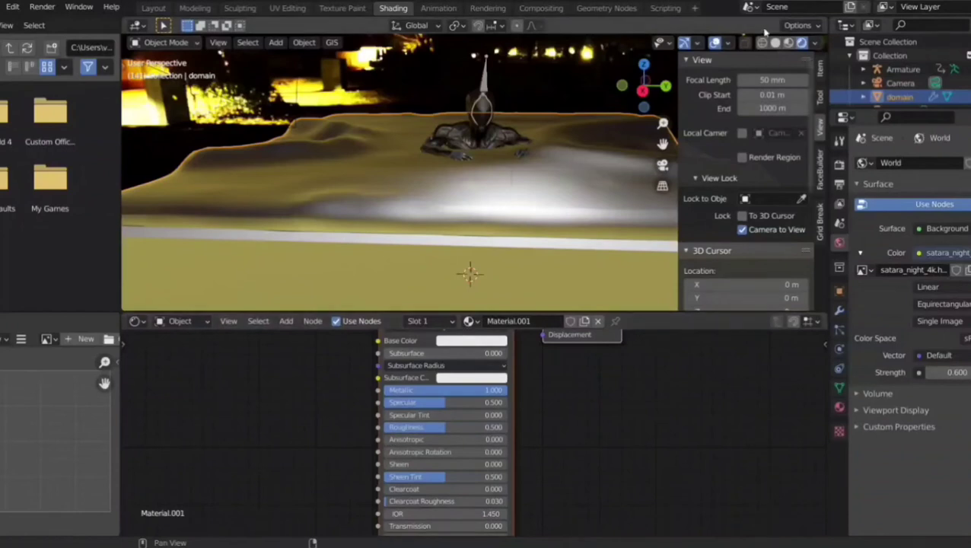
pyautogui.click(788, 43)
pyautogui.click(800, 44)
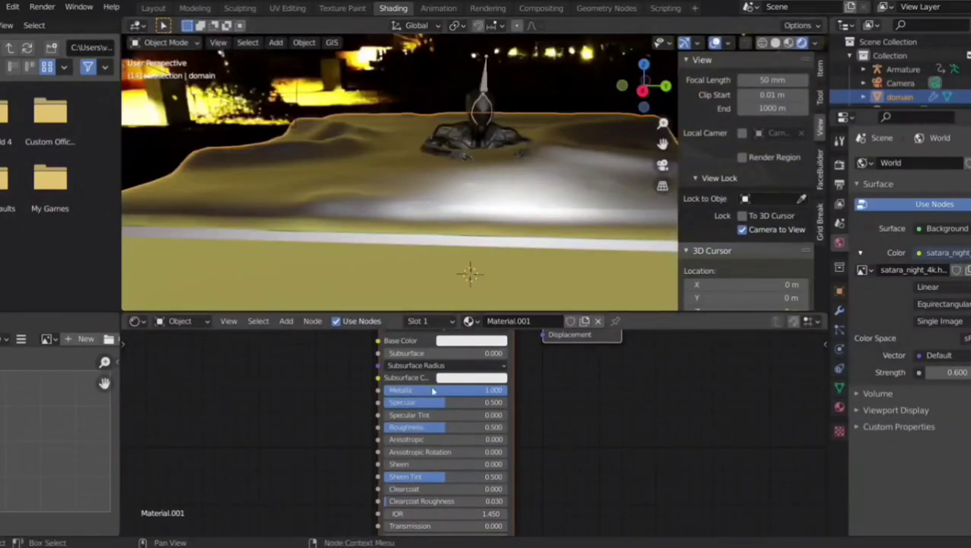
# Set the domain material's base color to magenta, its transmission to 1.000 and its roughness to 0.000
pyautogui.click(455, 340)
pyautogui.click(504, 221)
pyautogui.moveTo(504, 220); pyautogui.dragTo(508, 233)
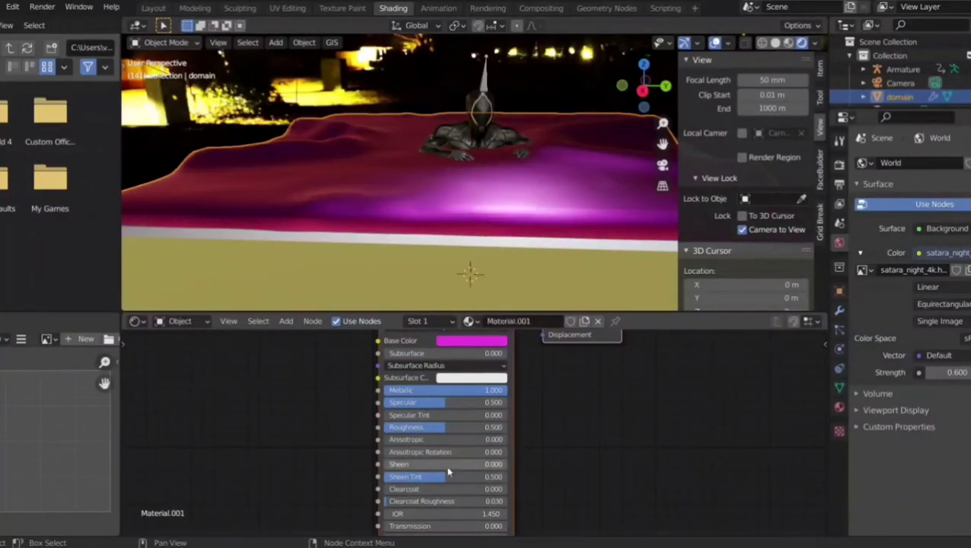
pyautogui.moveTo(448, 470); pyautogui.dragTo(462, 424, button='middle')
pyautogui.moveTo(426, 481); pyautogui.dragTo(500, 483)
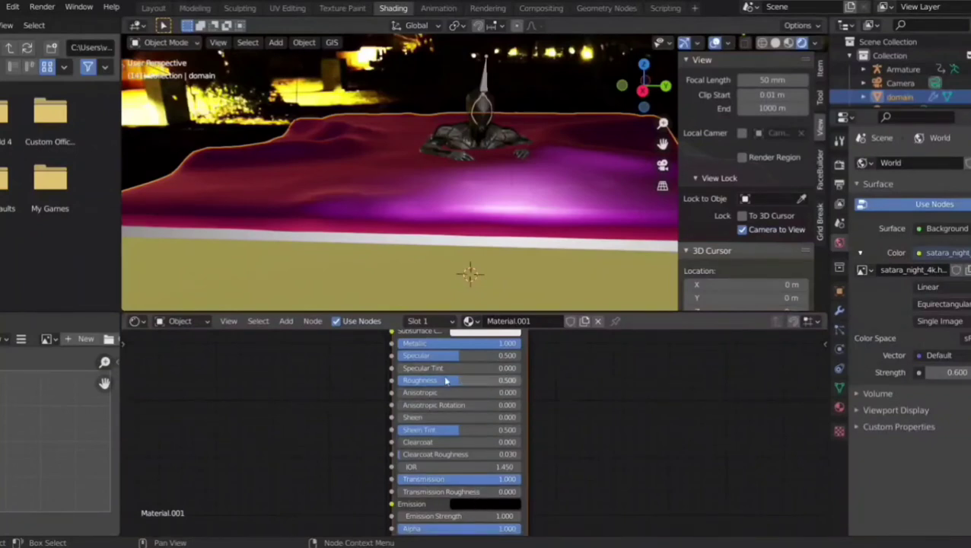
pyautogui.moveTo(466, 380); pyautogui.dragTo(405, 380)
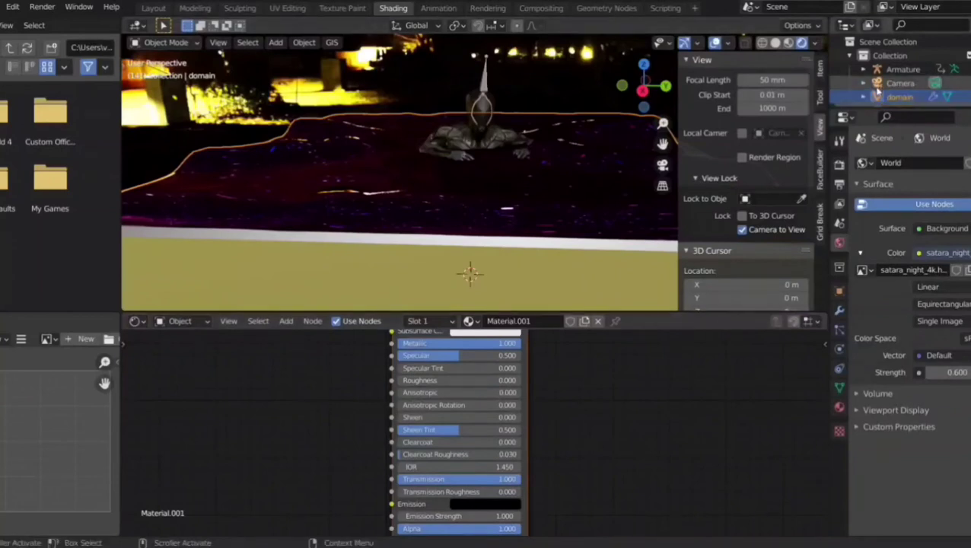
# Change the scene's light from a point light to an area light
pyautogui.scroll(-4, 881, 85)
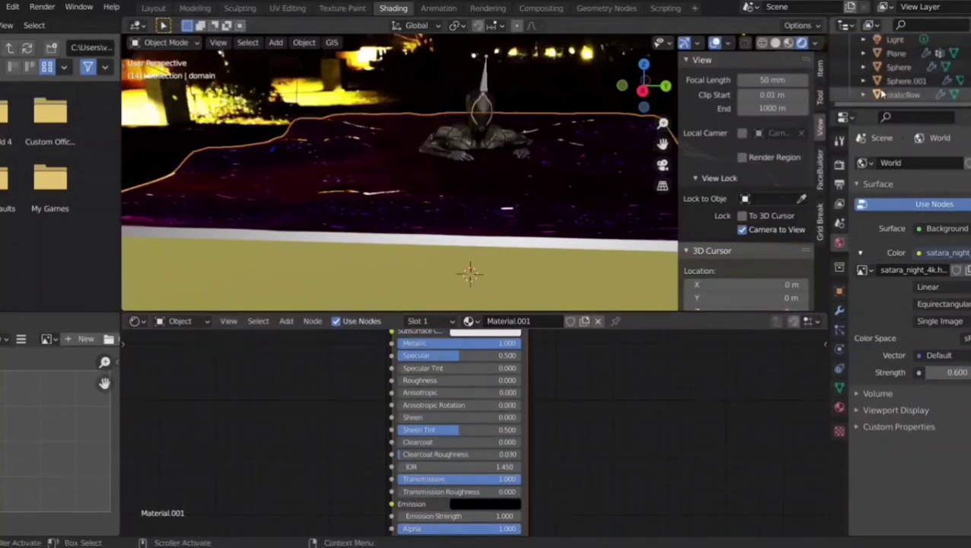
pyautogui.scroll(2, 881, 93)
pyautogui.click(894, 83)
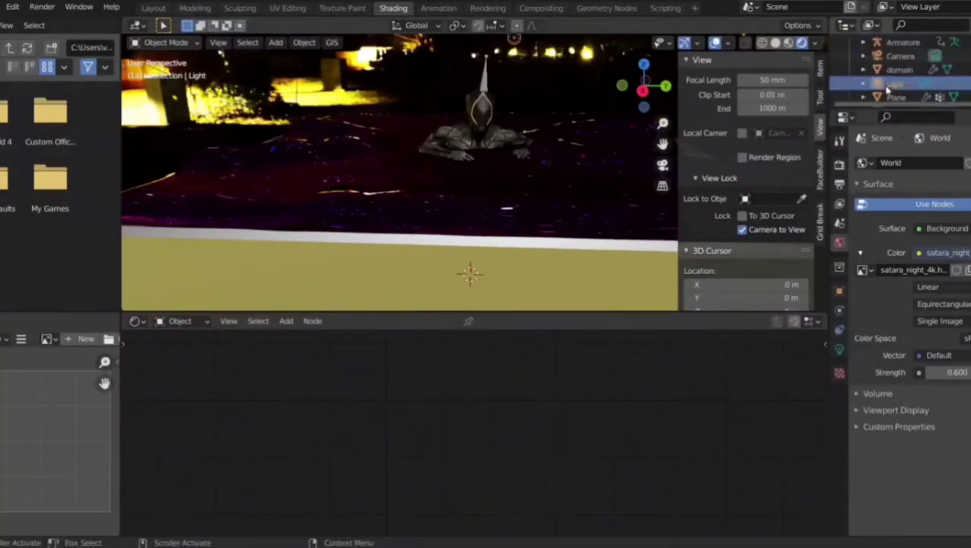
pyautogui.click(839, 349)
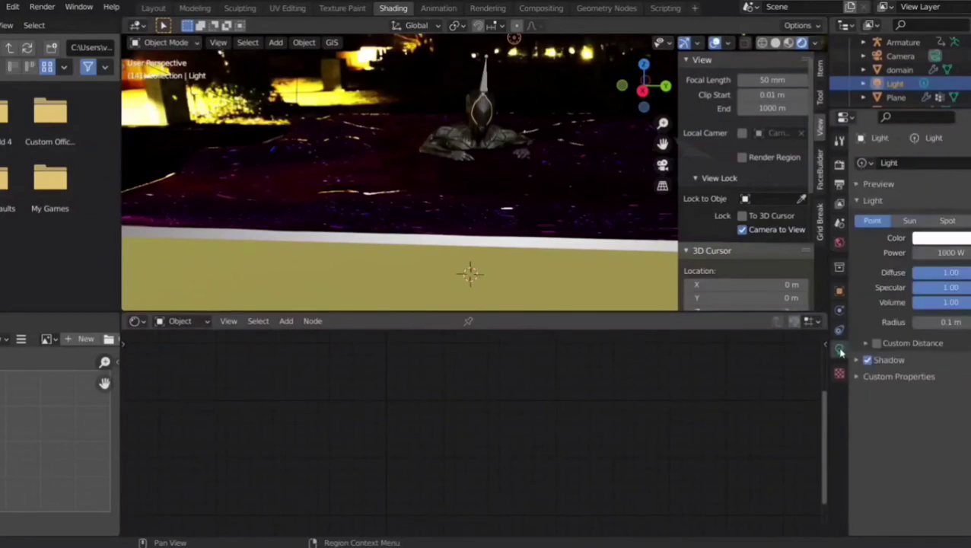
pyautogui.click(913, 221)
pyautogui.click(947, 220)
pyautogui.click(967, 220)
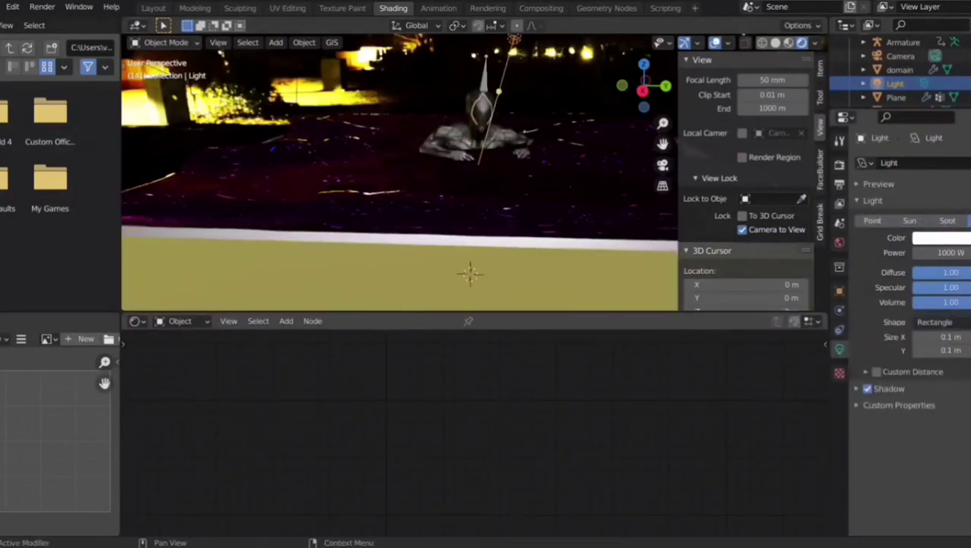
# Select the light and move it slightly higher above the character using the Move tool
pyautogui.scroll(-6, 625, 157)
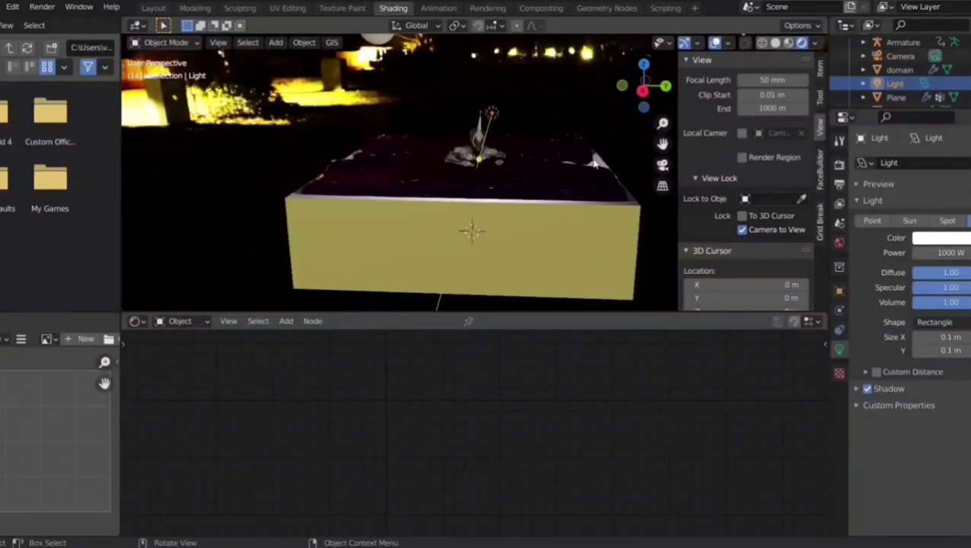
pyautogui.click(485, 152)
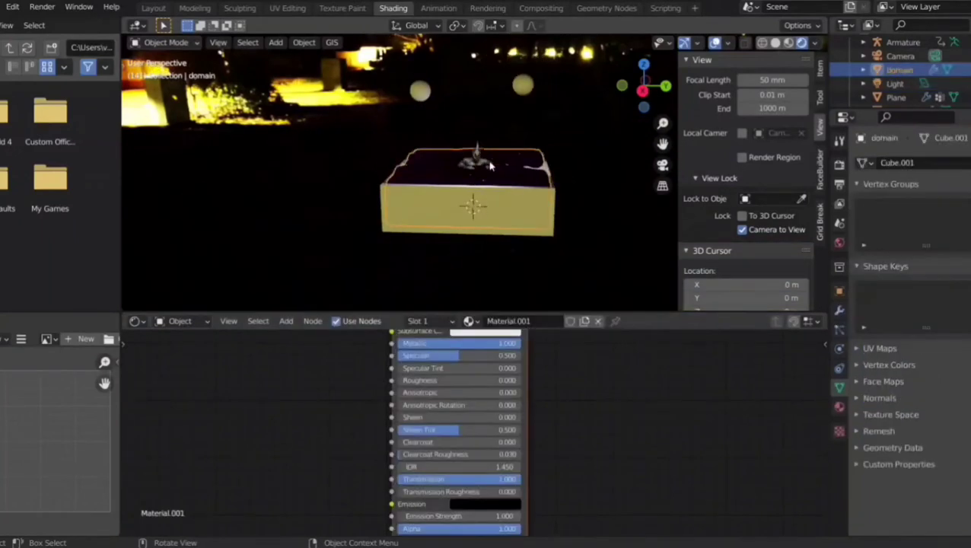
pyautogui.click(895, 82)
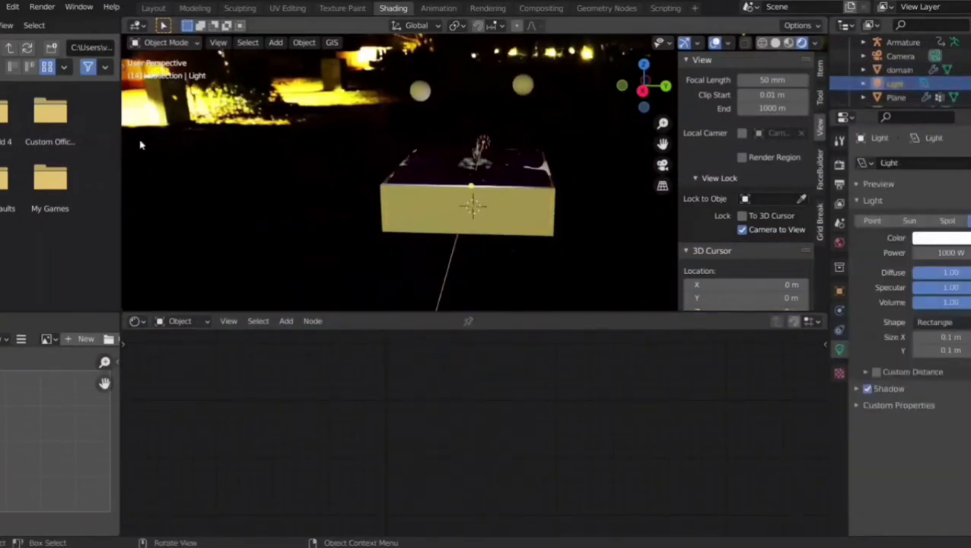
pyautogui.press('t')
pyautogui.click(139, 118)
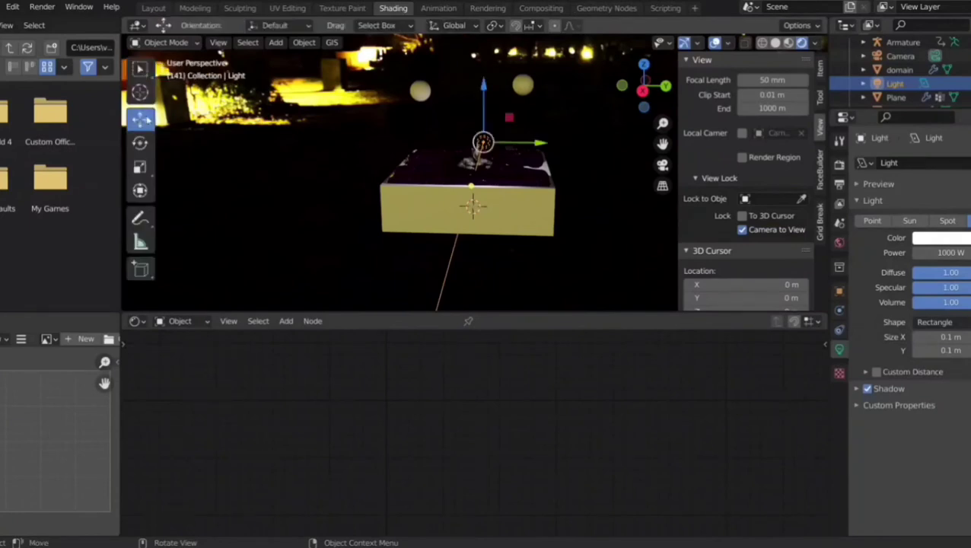
pyautogui.moveTo(484, 107); pyautogui.dragTo(510, 129)
# Set the area light's color to light blue and its power to 5000 W, and check it through the camera
pyautogui.click(934, 239)
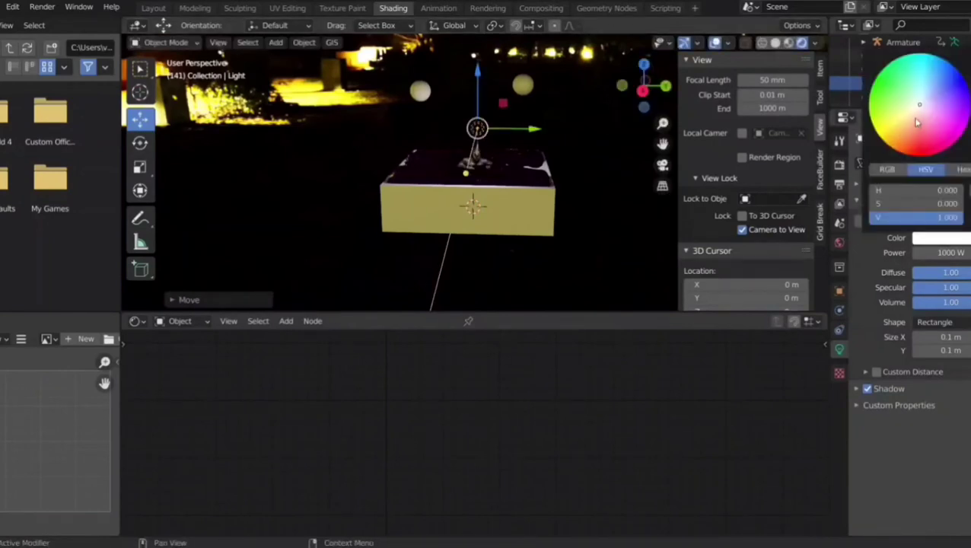
pyautogui.moveTo(916, 122)
pyautogui.mouseDown()
pyautogui.moveTo(944, 73)
pyautogui.moveTo(911, 69)
pyautogui.moveTo(950, 85)
pyautogui.moveTo(936, 69)
pyautogui.mouseUp()
pyautogui.click(941, 252)
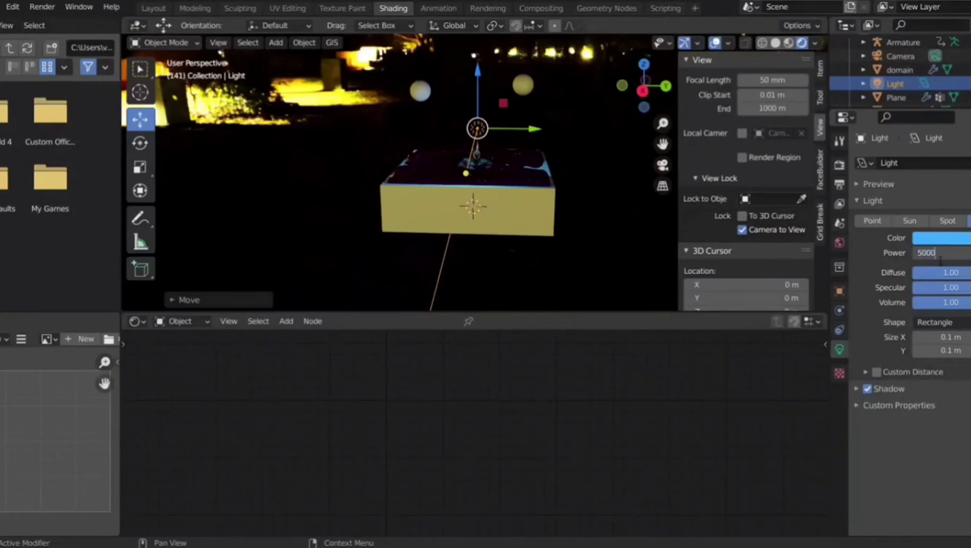
pyautogui.write('5000')
pyautogui.press('Return')
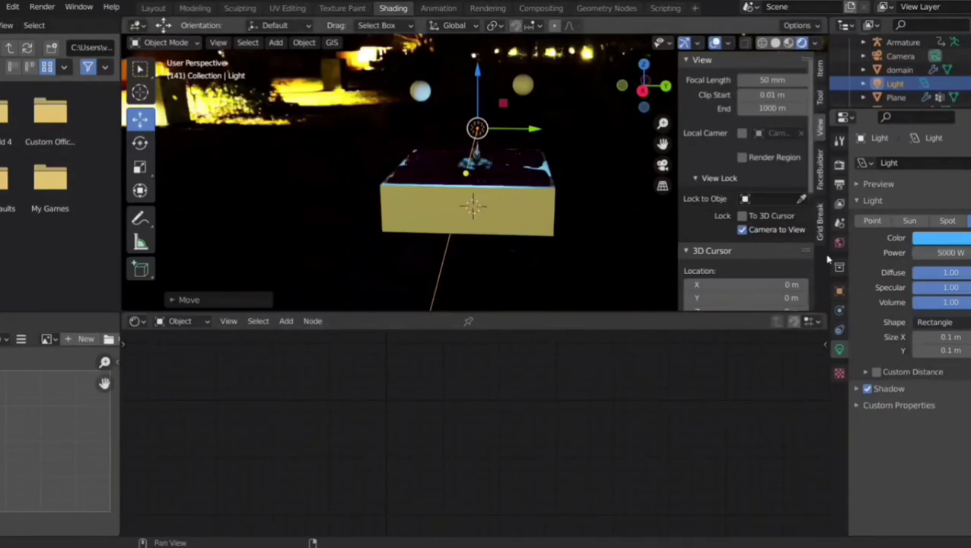
pyautogui.click(661, 164)
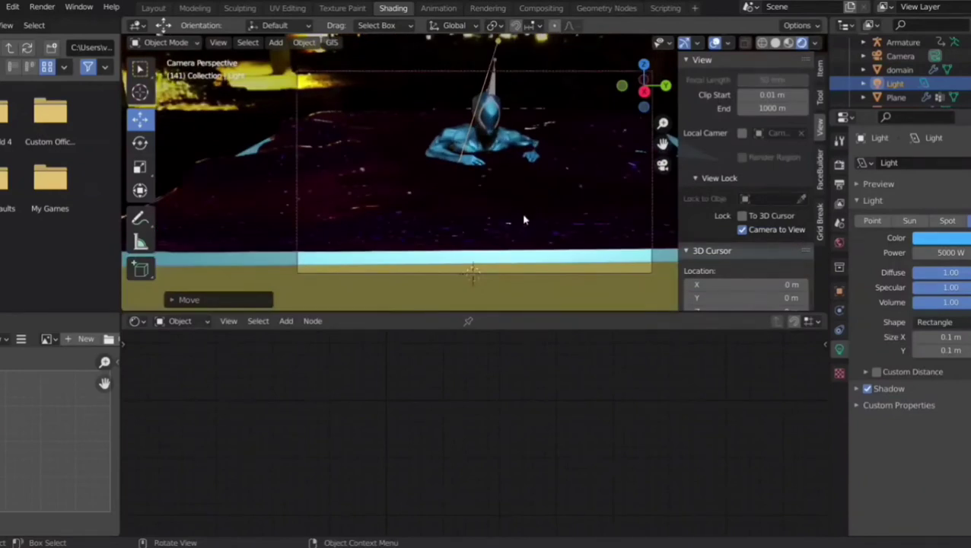
# Give the staticflow block's material a black base color, a Metallic value of 1.000 and a roughness of 0.000
pyautogui.click(468, 262)
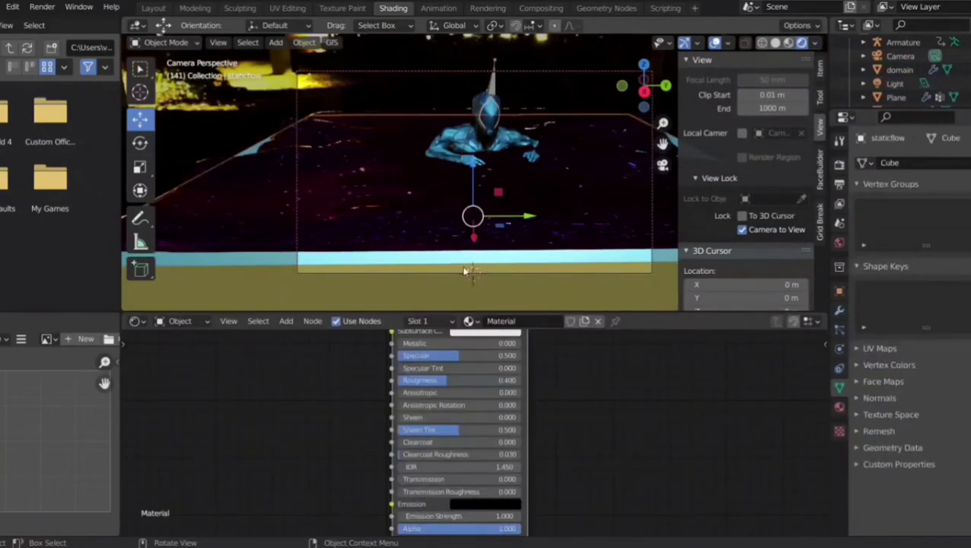
pyautogui.scroll(-3, 491, 346)
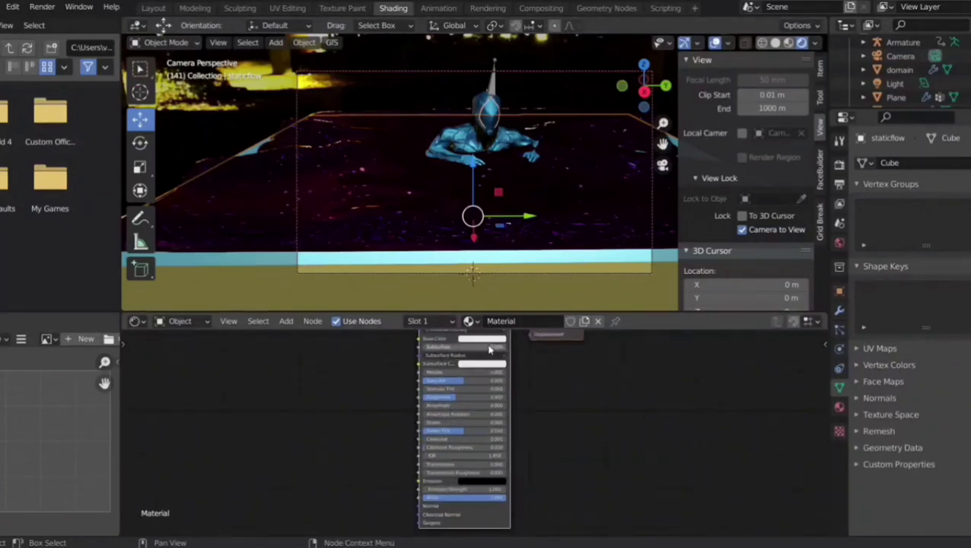
pyautogui.click(492, 340)
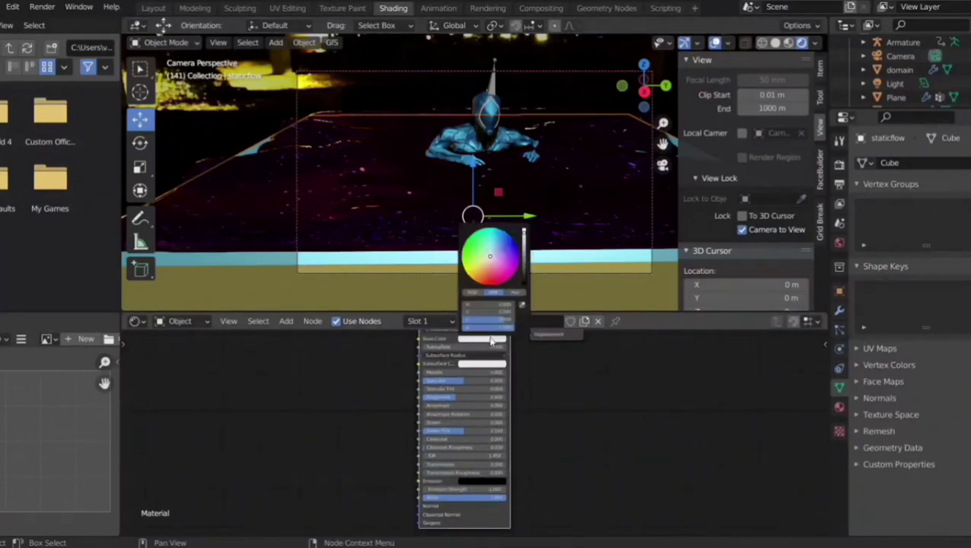
pyautogui.moveTo(522, 276); pyautogui.dragTo(523, 286)
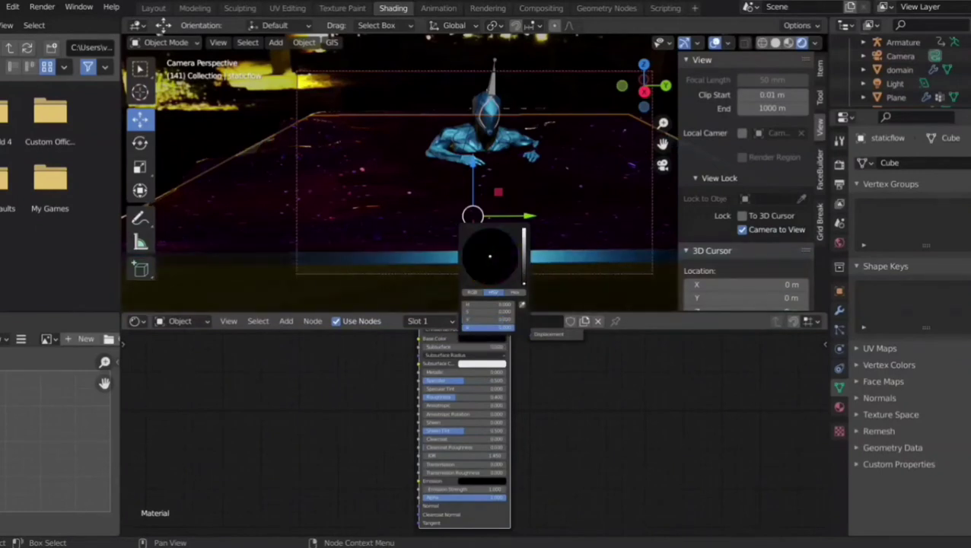
pyautogui.scroll(3, 435, 350)
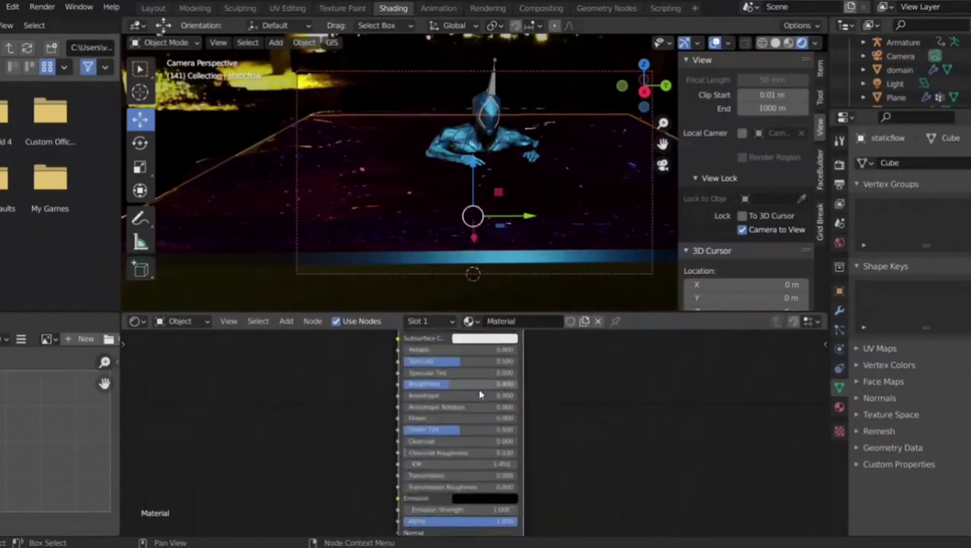
pyautogui.moveTo(435, 346); pyautogui.dragTo(559, 346)
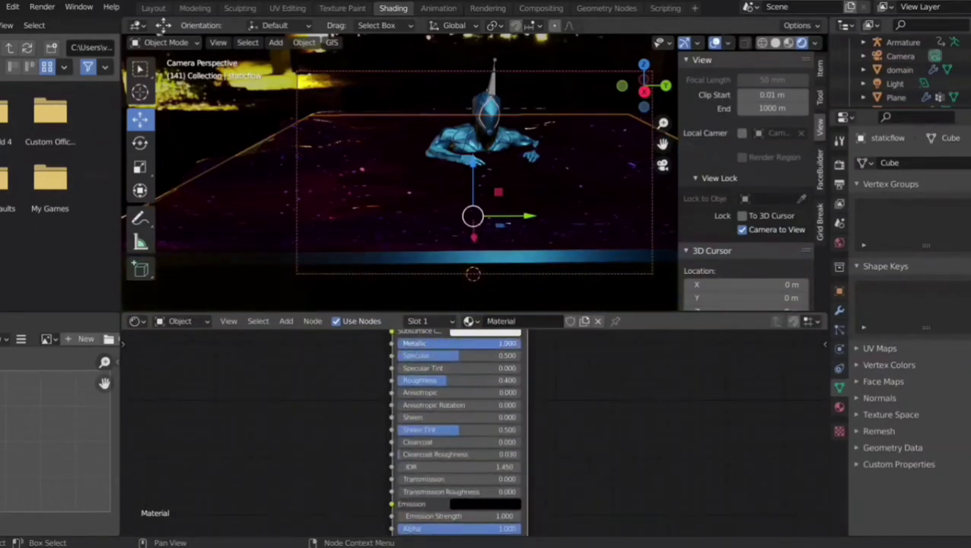
pyautogui.moveTo(432, 380); pyautogui.dragTo(397, 380)
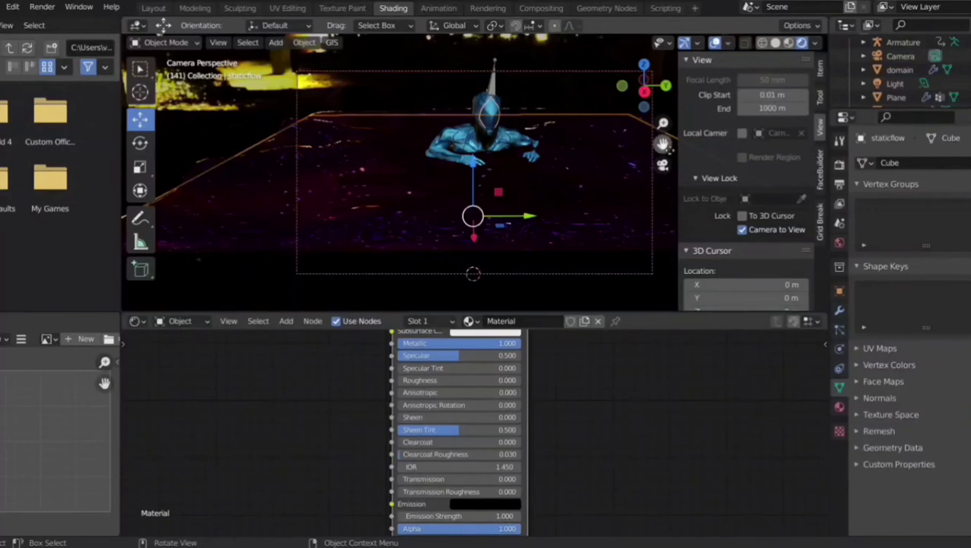
# Leave the camera view, raise all objects together along the Z axis, and return to the camera view
pyautogui.click(662, 165)
pyautogui.scroll(-3, 499, 203)
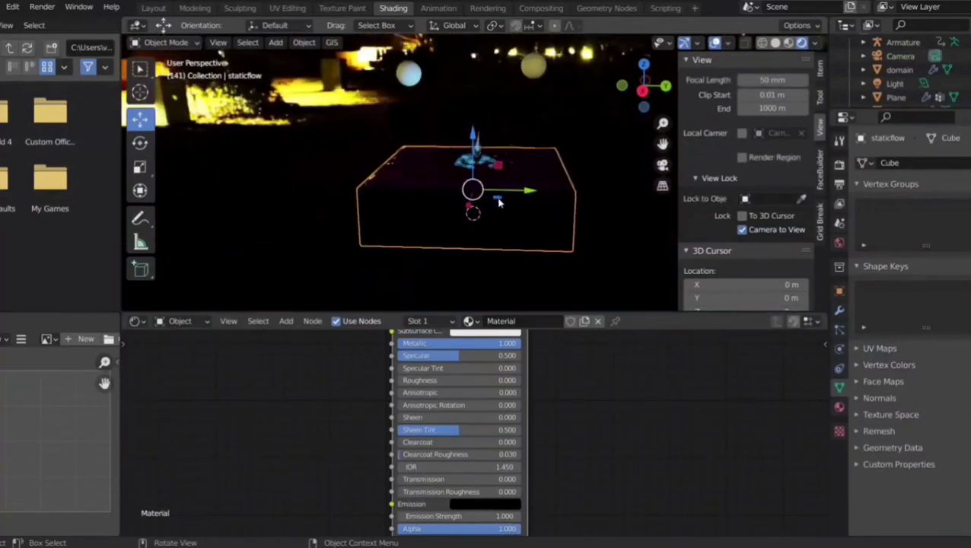
pyautogui.press('a')
pyautogui.scroll(-3, 499, 203)
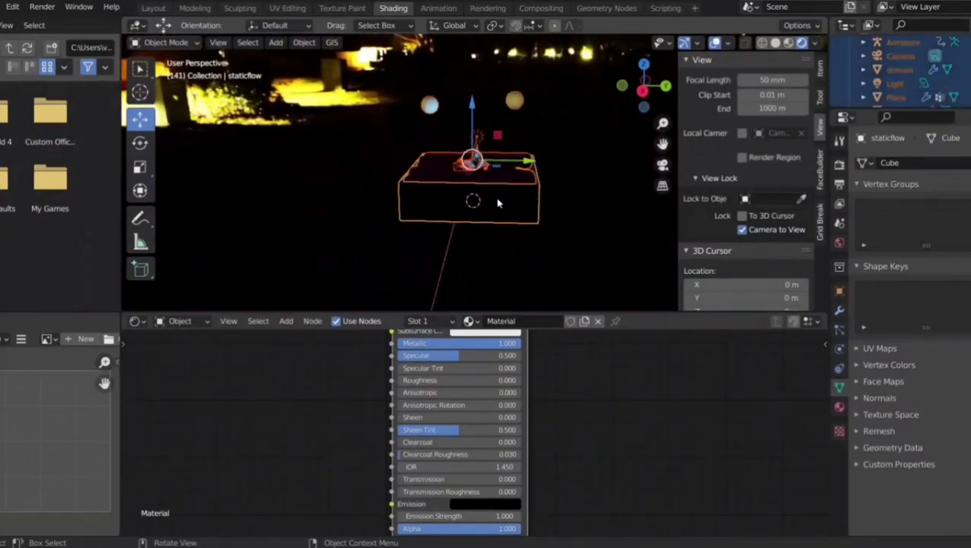
pyautogui.moveTo(475, 125); pyautogui.dragTo(476, 89)
pyautogui.scroll(3, 482, 129)
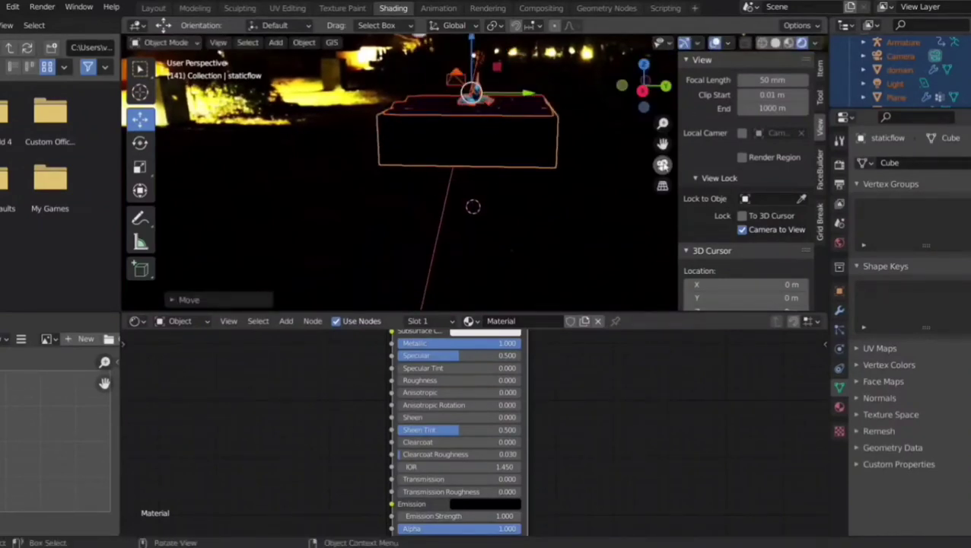
pyautogui.click(662, 165)
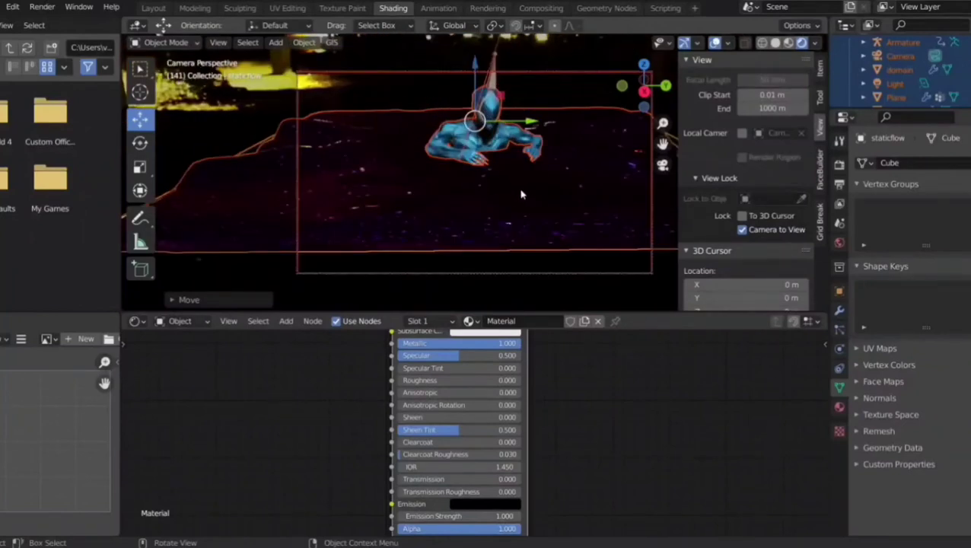
# Set the emission strength of the character's Ch44_Body material to 17.700, using material preview shading
pyautogui.click(493, 122)
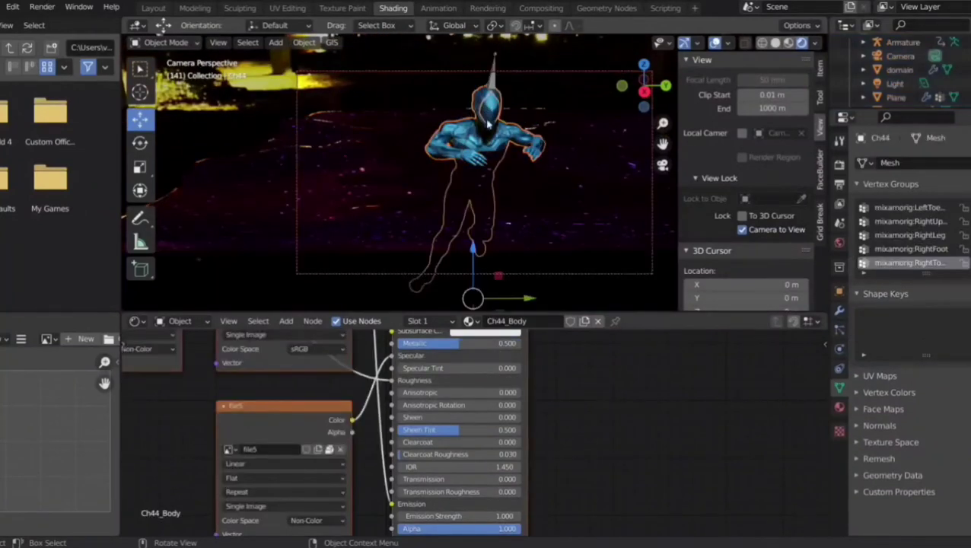
pyautogui.moveTo(379, 363); pyautogui.dragTo(383, 276, button='middle')
pyautogui.scroll(1, 407, 457)
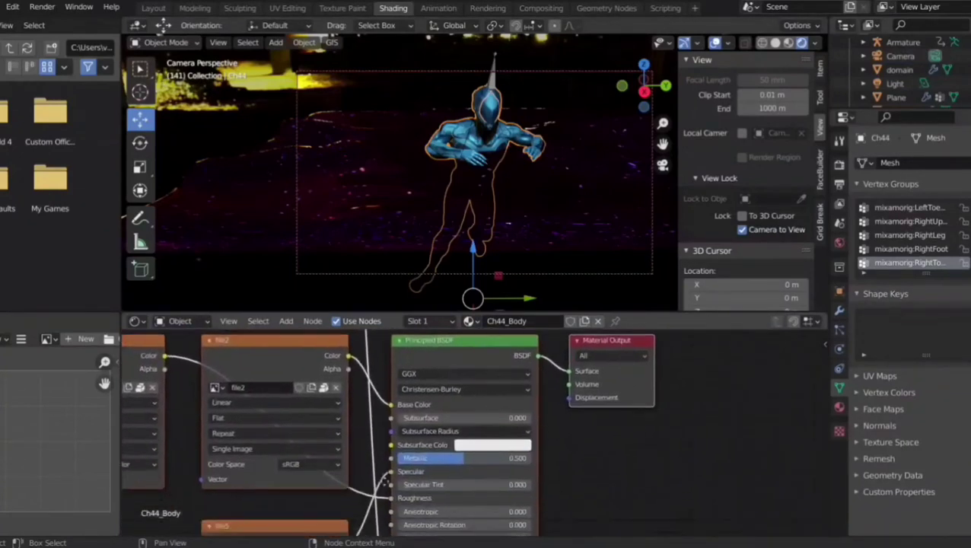
pyautogui.moveTo(393, 506); pyautogui.dragTo(377, 353, button='middle')
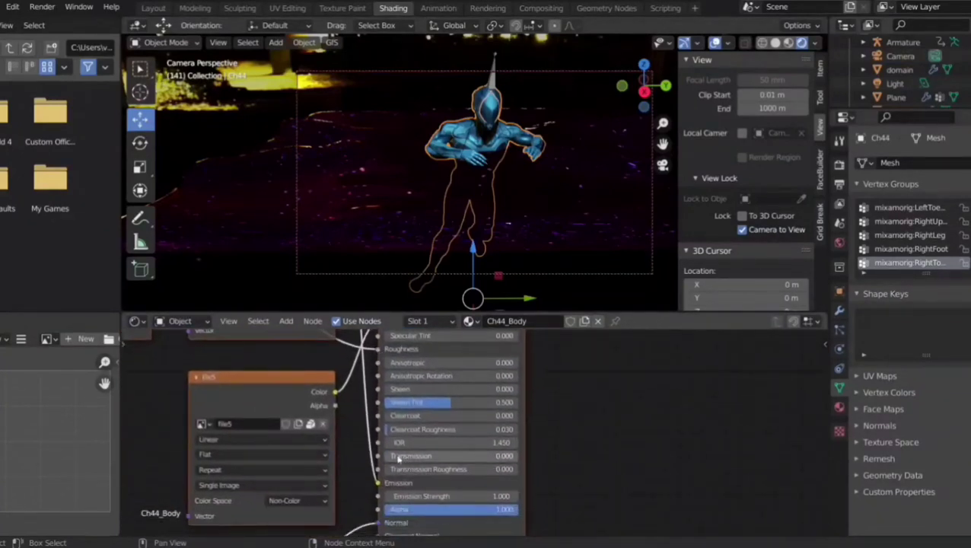
pyautogui.moveTo(404, 496)
pyautogui.mouseDown()
pyautogui.moveTo(457, 495)
pyautogui.moveTo(445, 496)
pyautogui.mouseUp()
pyautogui.click(789, 43)
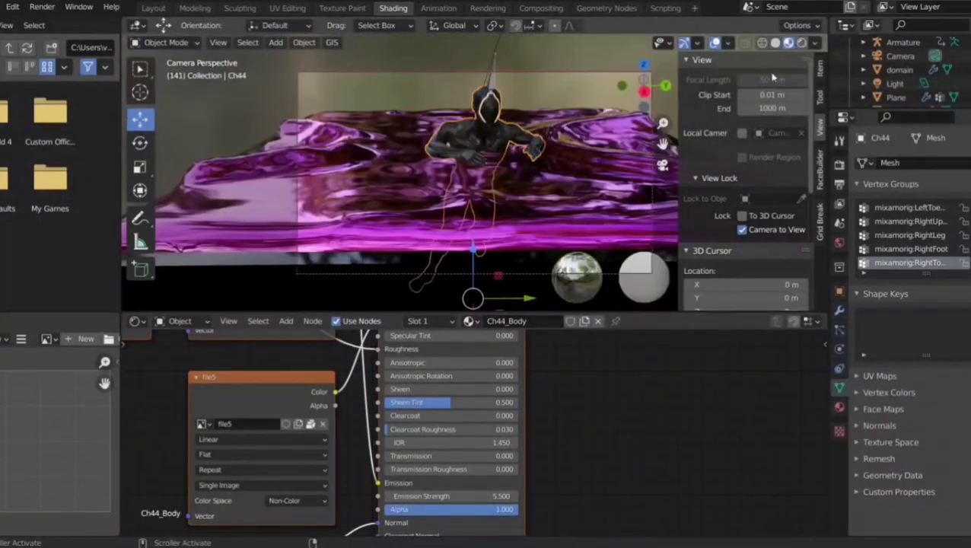
pyautogui.moveTo(444, 499); pyautogui.dragTo(502, 496)
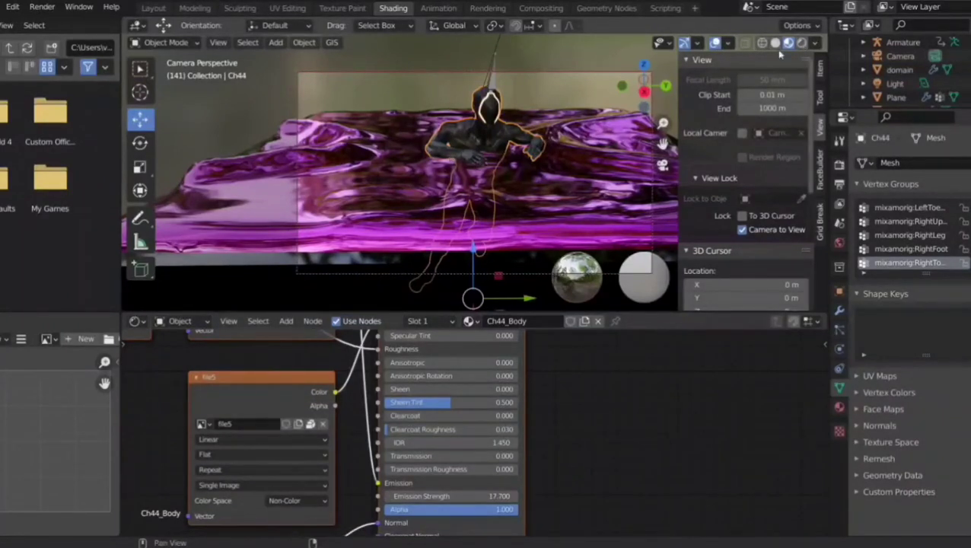
# Play the animation through the camera to check the glowing character on the waves, and stop playback
pyautogui.press('space')
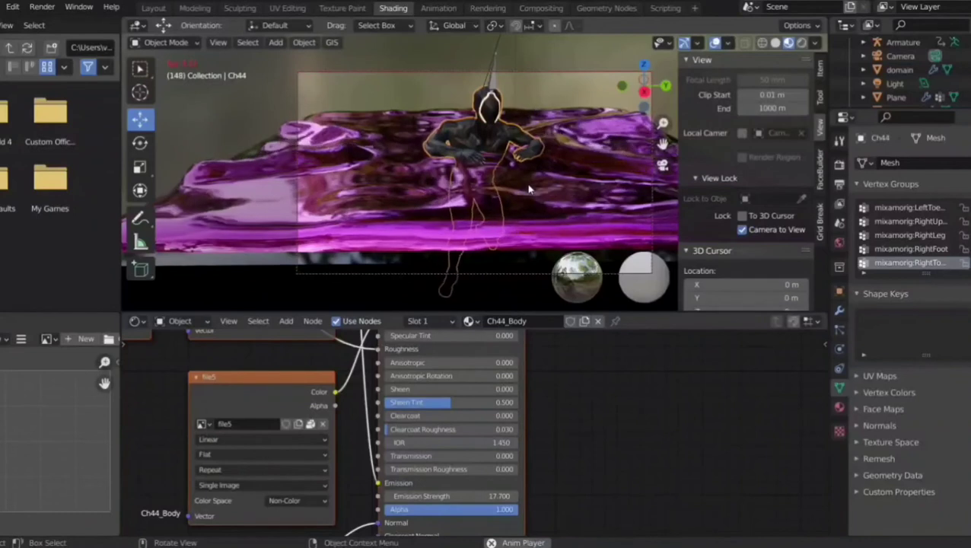
pyautogui.click(545, 74)
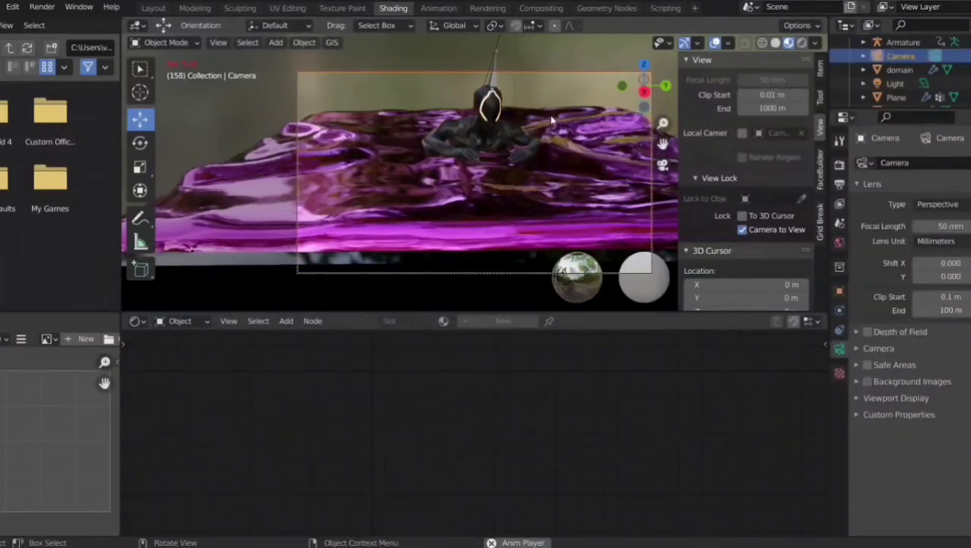
pyautogui.press('space')
# Switch to rendered shading and set the world background strength to 3.500
pyautogui.click(839, 242)
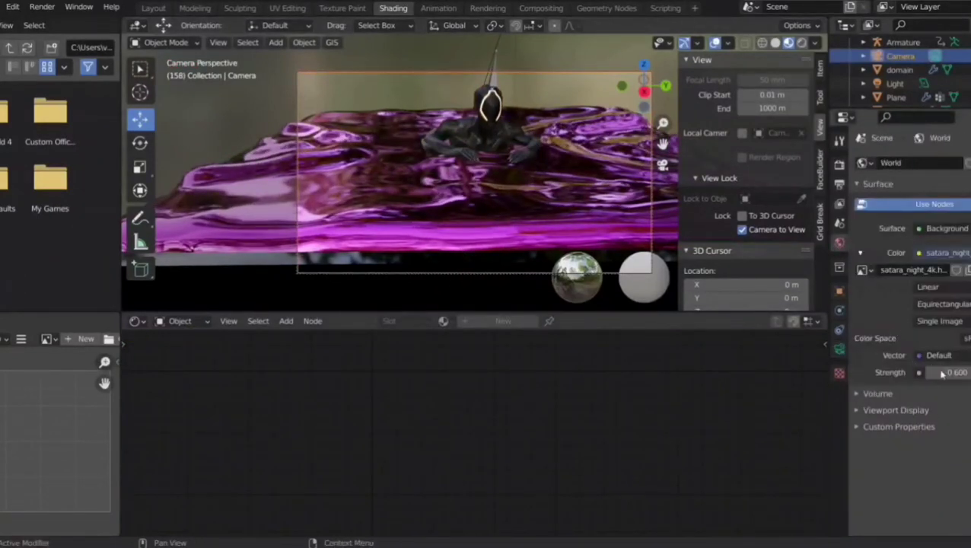
pyautogui.moveTo(941, 373); pyautogui.dragTo(931, 373)
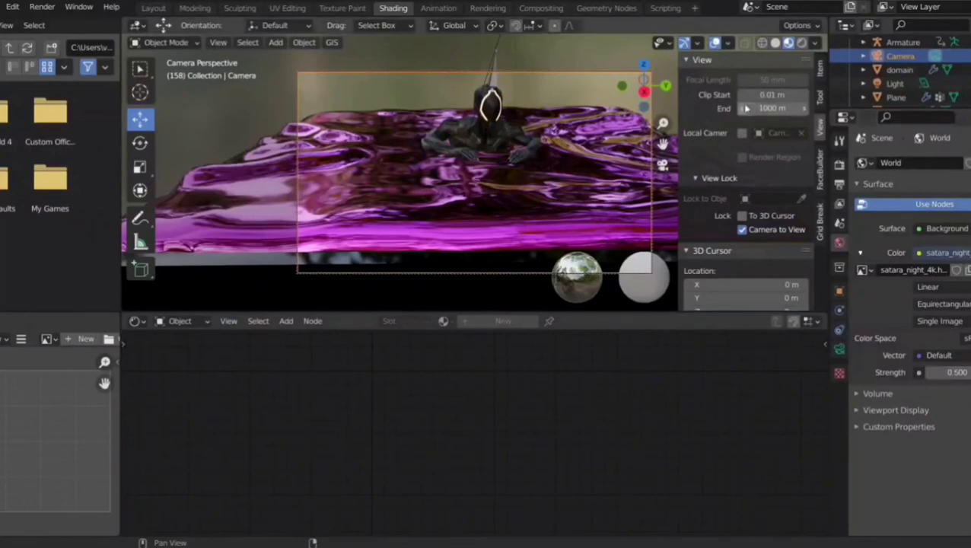
pyautogui.click(800, 43)
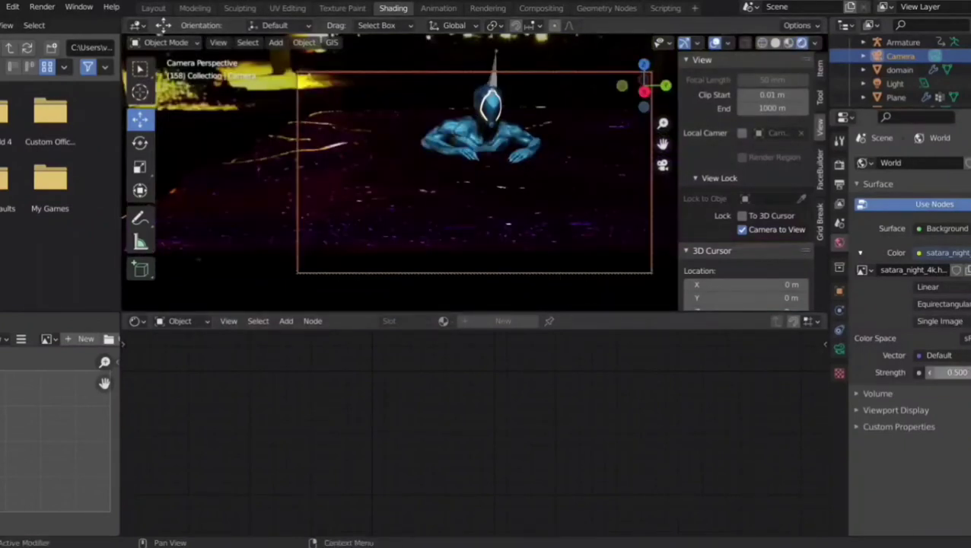
pyautogui.click(968, 373)
pyautogui.moveTo(951, 373)
pyautogui.mouseDown()
pyautogui.moveTo(970, 373)
pyautogui.moveTo(951, 372)
pyautogui.mouseUp()
pyautogui.click(968, 373)
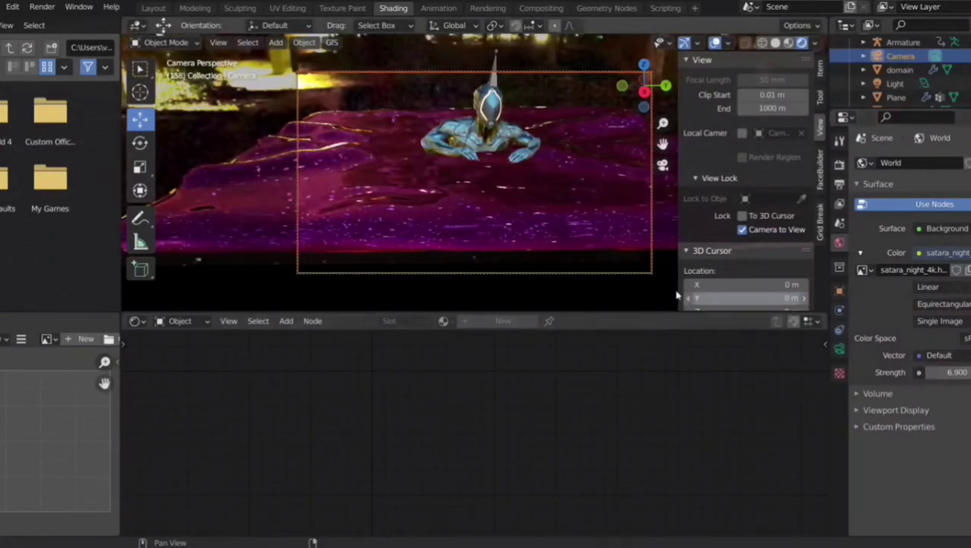
pyautogui.moveTo(951, 373)
pyautogui.mouseDown()
pyautogui.moveTo(929, 373)
pyautogui.moveTo(942, 372)
pyautogui.mouseUp()
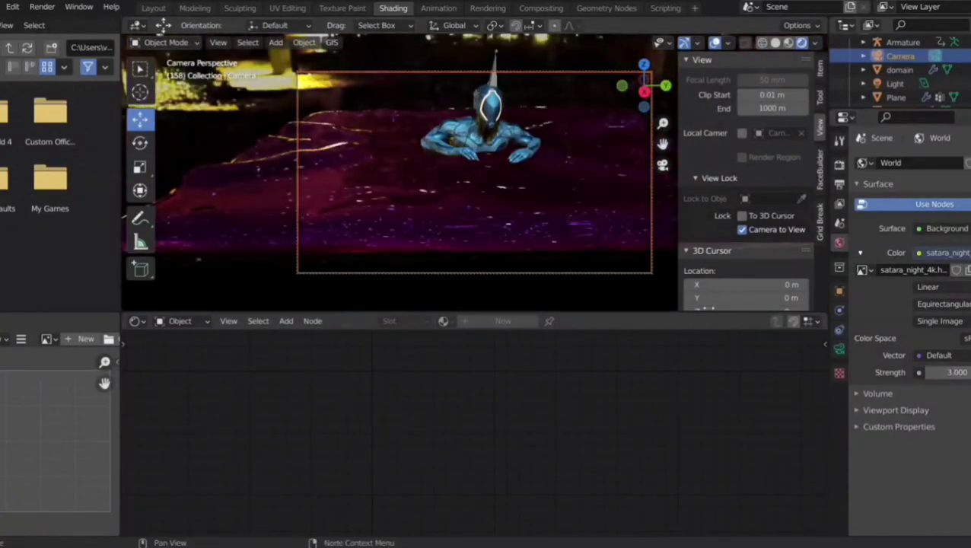
pyautogui.click(895, 84)
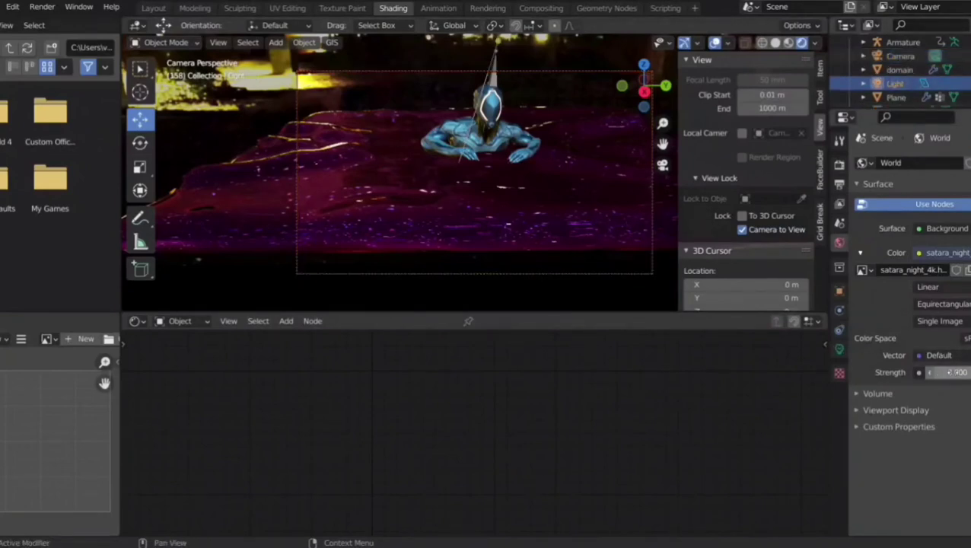
pyautogui.moveTo(956, 372)
pyautogui.mouseDown()
pyautogui.moveTo(970, 372)
pyautogui.moveTo(956, 373)
pyautogui.mouseUp()
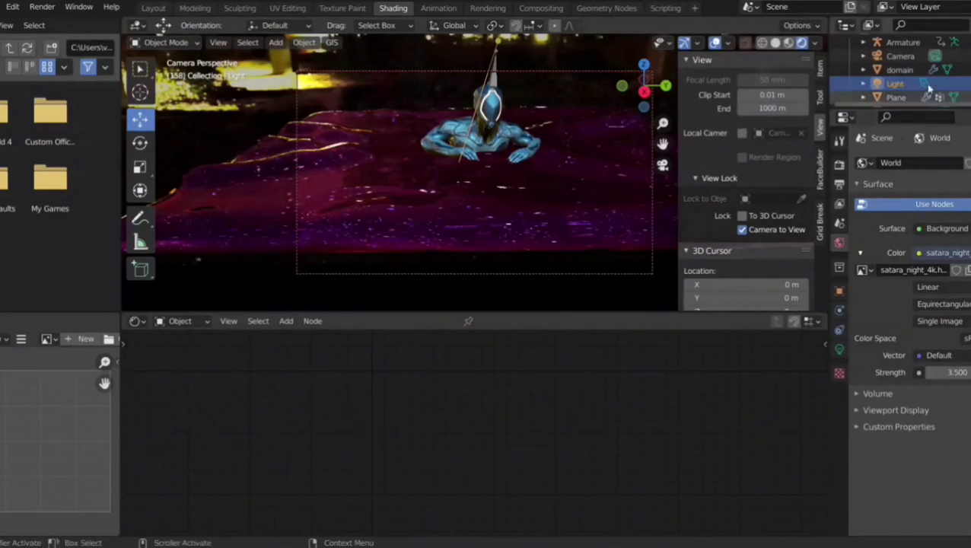
# Change the scene's light from an area light back to a point light
pyautogui.click(839, 348)
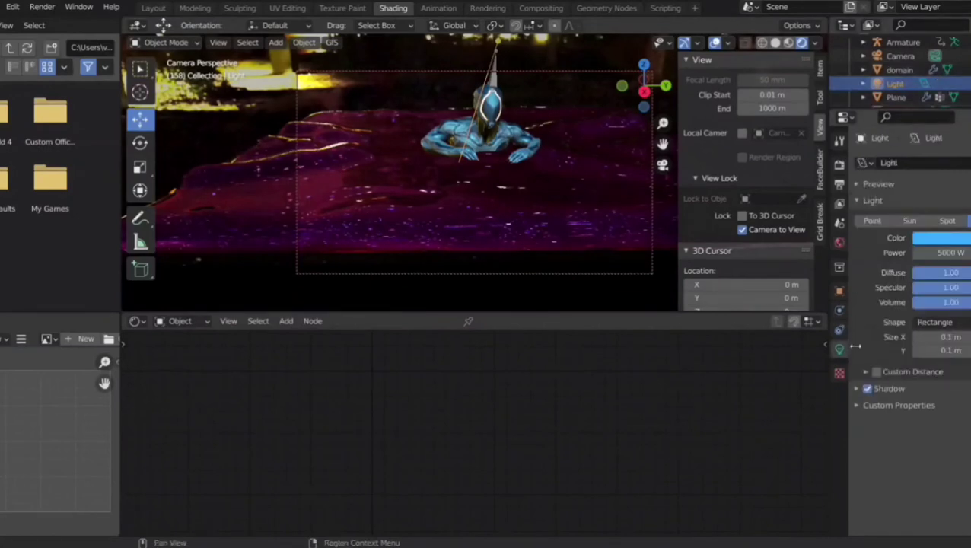
pyautogui.click(877, 222)
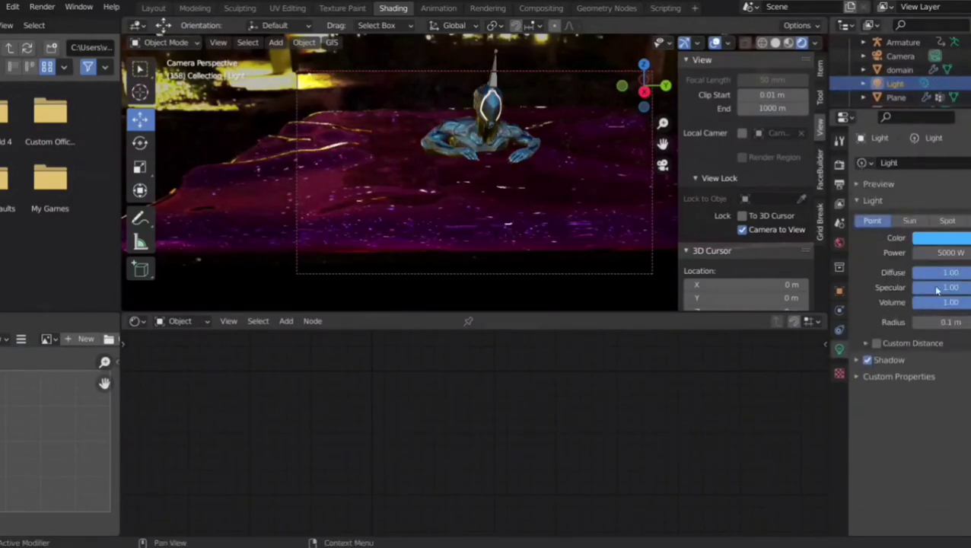
# Change the point light's color to a deep saturated blue
pyautogui.click(939, 241)
pyautogui.moveTo(914, 95); pyautogui.dragTo(898, 146)
pyautogui.moveTo(937, 132)
pyautogui.mouseDown()
pyautogui.moveTo(932, 141)
pyautogui.moveTo(966, 108)
pyautogui.moveTo(965, 82)
pyautogui.mouseUp()
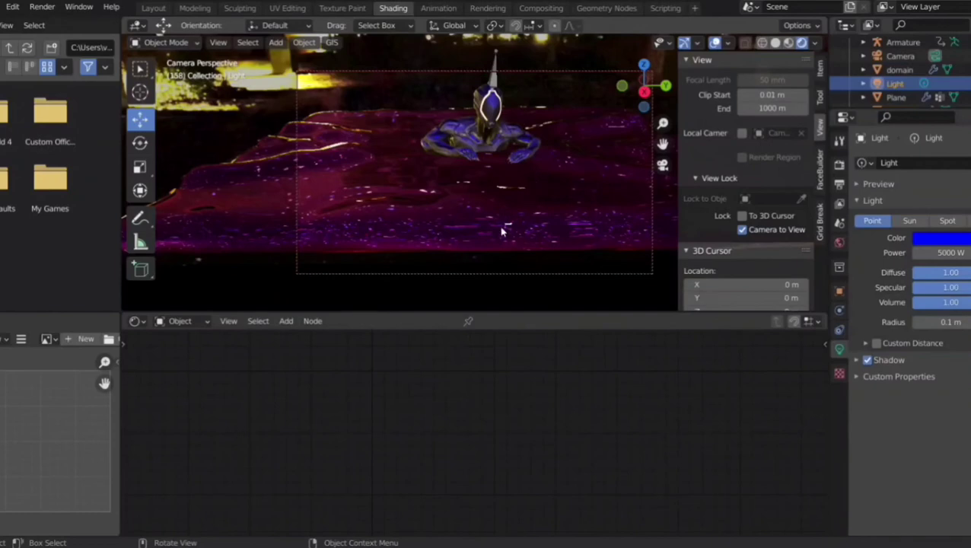
# Reframe the locked camera around the floating character, and check the shot with animation playback and a rendered frame
pyautogui.scroll(2, 540, 194)
pyautogui.moveTo(551, 188); pyautogui.dragTo(547, 159, button='middle')
pyautogui.moveTo(663, 144); pyautogui.dragTo(631, 147)
pyautogui.press('space')
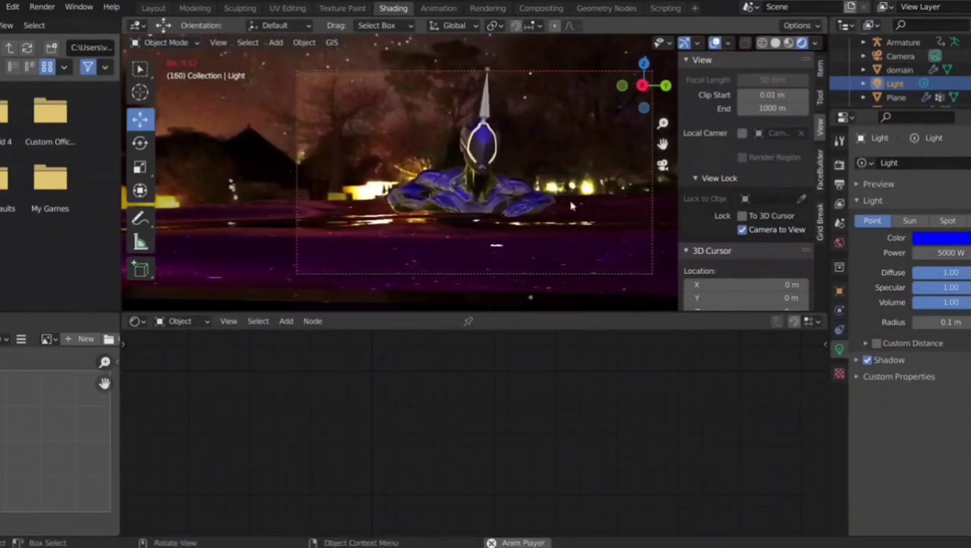
pyautogui.click(152, 8)
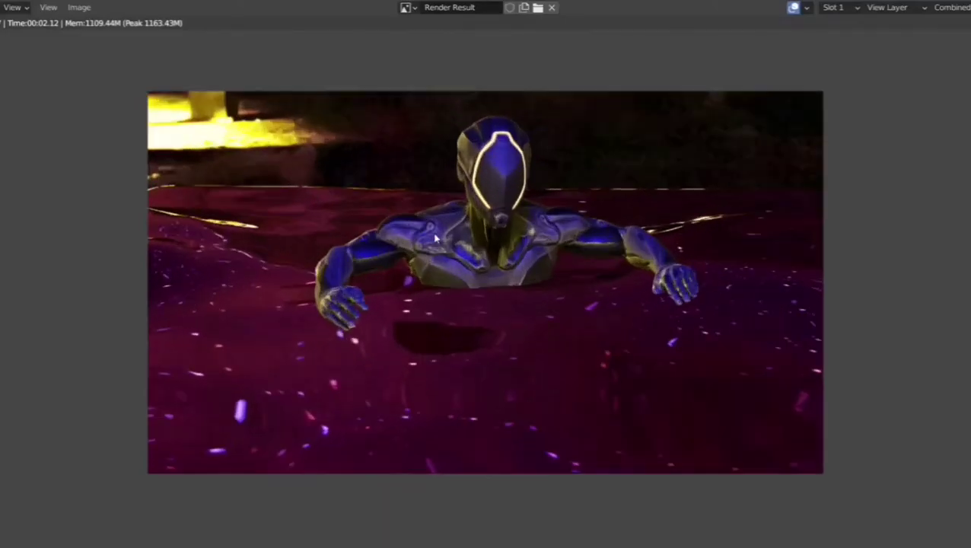
pyautogui.scroll(-1, 435, 238)
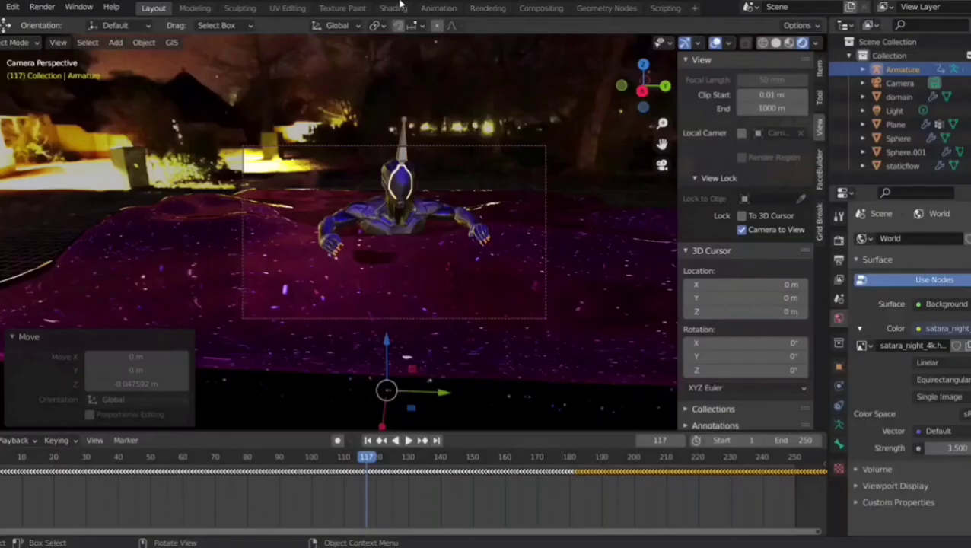
# Show the World shader nodes in the Shading workspace and add Texture Coordinate and Mapping nodes to the satara_night_4k.hdr texture
pyautogui.click(393, 7)
pyautogui.click(181, 320)
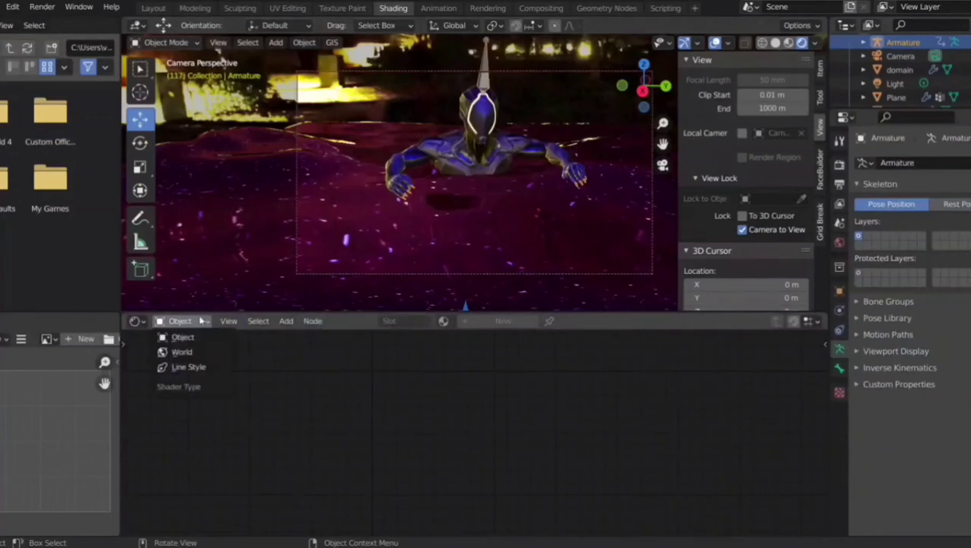
pyautogui.click(190, 353)
pyautogui.scroll(-2, 416, 373)
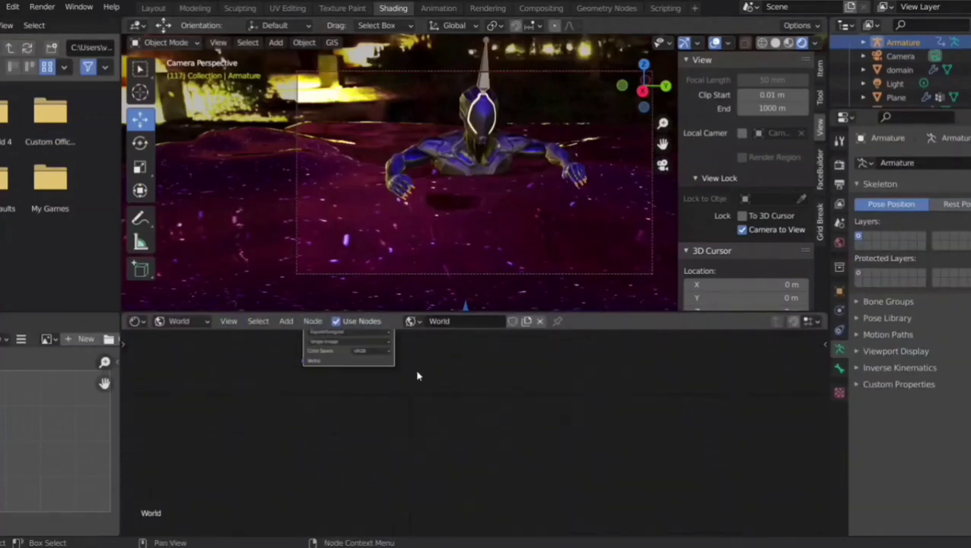
pyautogui.moveTo(485, 355); pyautogui.dragTo(516, 477, button='middle')
pyautogui.scroll(3, 464, 477)
pyautogui.scroll(1, 426, 479)
pyautogui.moveTo(426, 479); pyautogui.dragTo(523, 405, button='middle')
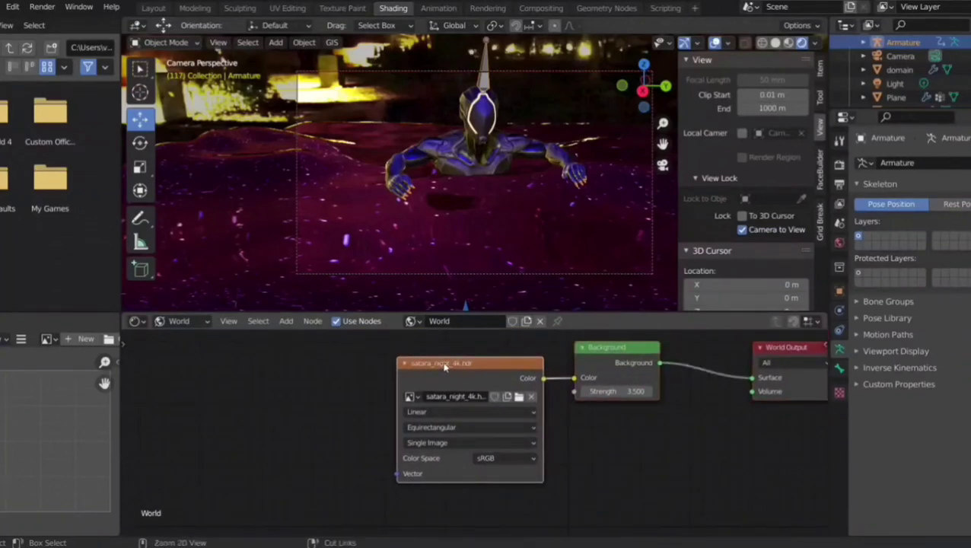
pyautogui.hotkey('ctrl', 't')
pyautogui.moveTo(252, 405); pyautogui.dragTo(257, 398, button='middle')
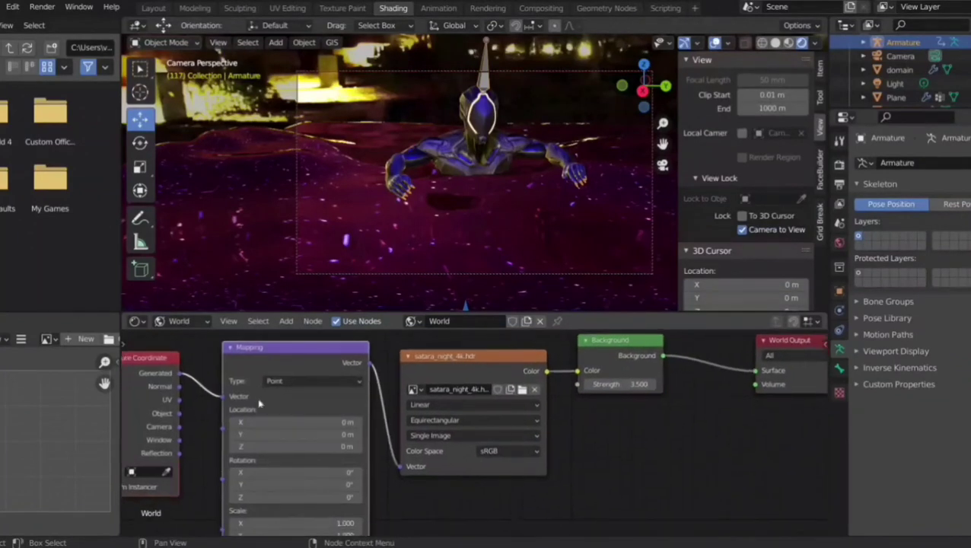
# Set the Mapping node's location to X 0 m, Y 0 m and Z 1.2 m
pyautogui.moveTo(305, 422)
pyautogui.mouseDown()
pyautogui.moveTo(362, 422)
pyautogui.moveTo(297, 422)
pyautogui.moveTo(366, 423)
pyautogui.moveTo(319, 435)
pyautogui.moveTo(357, 434)
pyautogui.moveTo(319, 446)
pyautogui.moveTo(344, 446)
pyautogui.moveTo(324, 435)
pyautogui.moveTo(373, 436)
pyautogui.mouseUp()
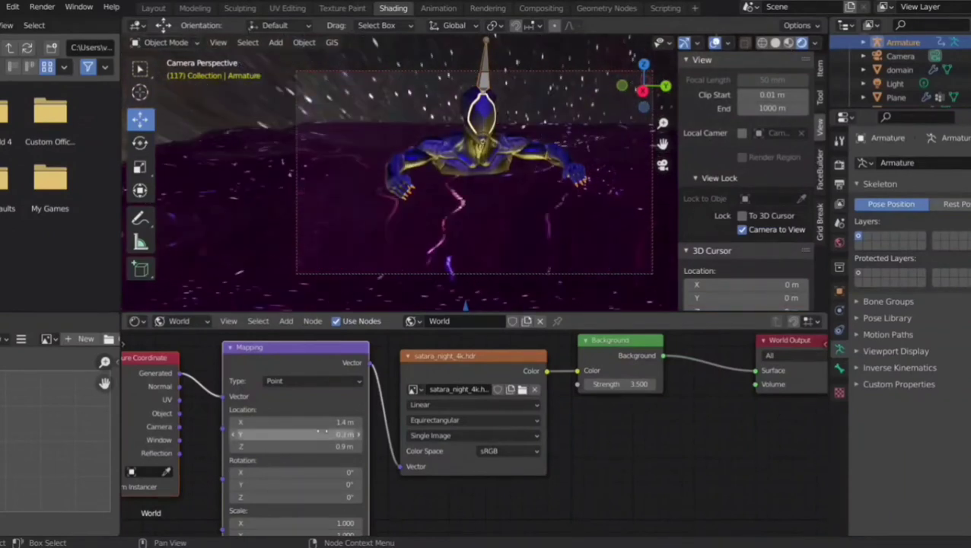
pyautogui.click(324, 425)
pyautogui.write('0')
pyautogui.click(324, 432)
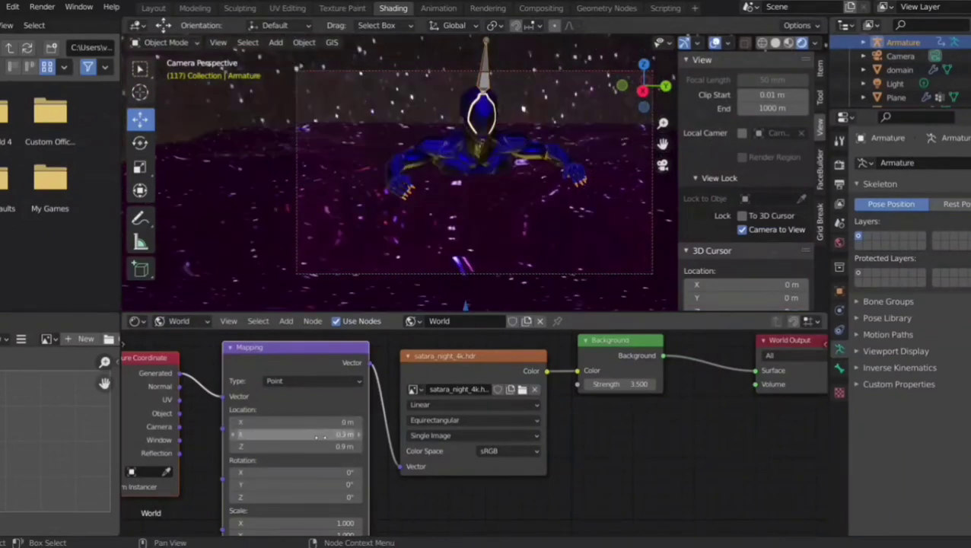
pyautogui.write('0')
pyautogui.press('Return')
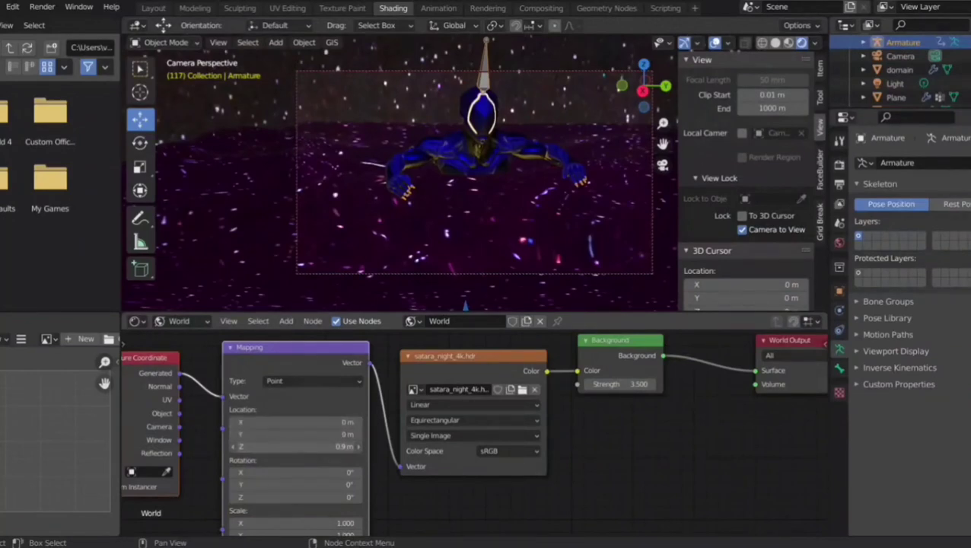
pyautogui.moveTo(324, 446)
pyautogui.mouseDown()
pyautogui.moveTo(301, 447)
pyautogui.moveTo(335, 446)
pyautogui.mouseUp()
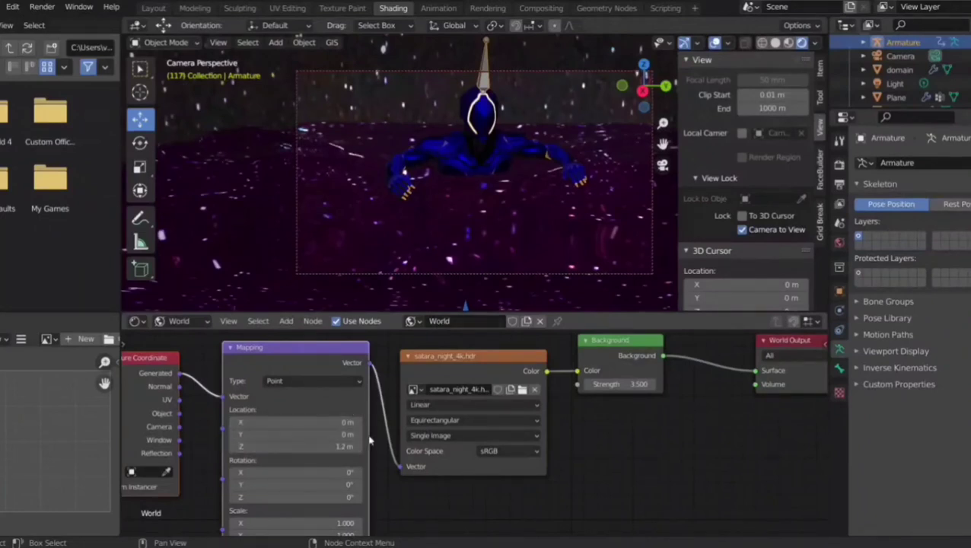
# Try the UV output as the Mapping vector, connect Normal instead, and set the mapping location Z to 1.1 m
pyautogui.moveTo(179, 400); pyautogui.dragTo(223, 396)
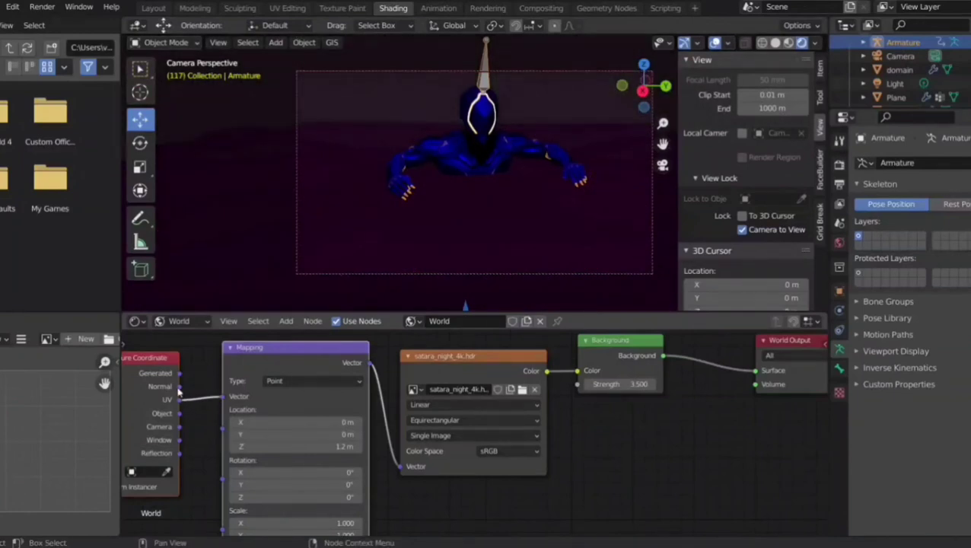
pyautogui.moveTo(180, 388); pyautogui.dragTo(223, 398)
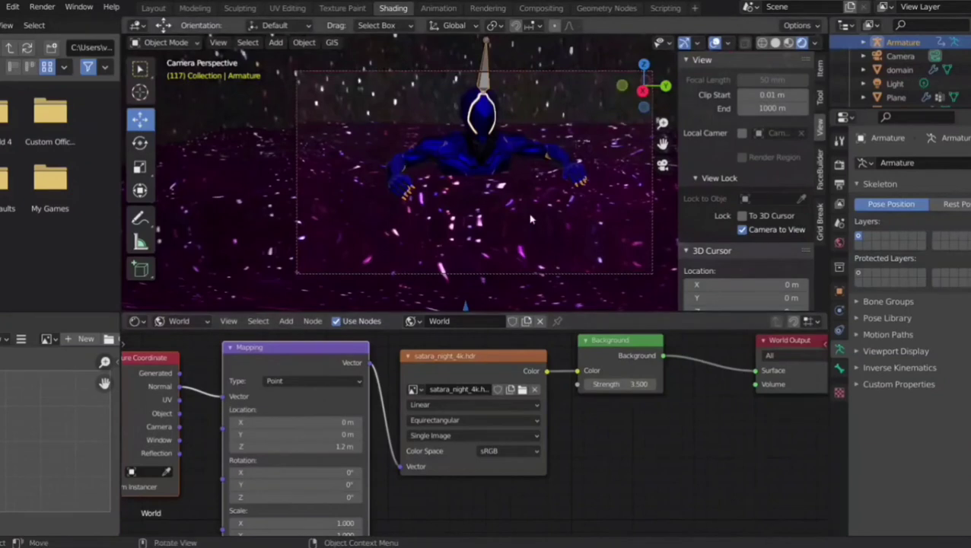
pyautogui.moveTo(297, 446)
pyautogui.mouseDown()
pyautogui.moveTo(260, 447)
pyautogui.moveTo(293, 447)
pyautogui.mouseUp()
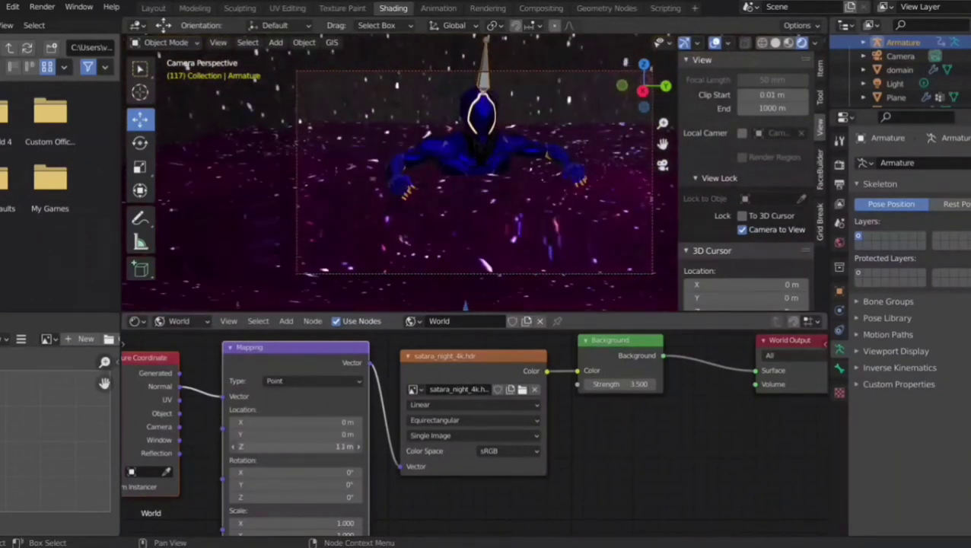
# Try the XYZ and Raw color spaces on the satara_night_4k.hdr texture, and set it back to sRGB
pyautogui.click(511, 451)
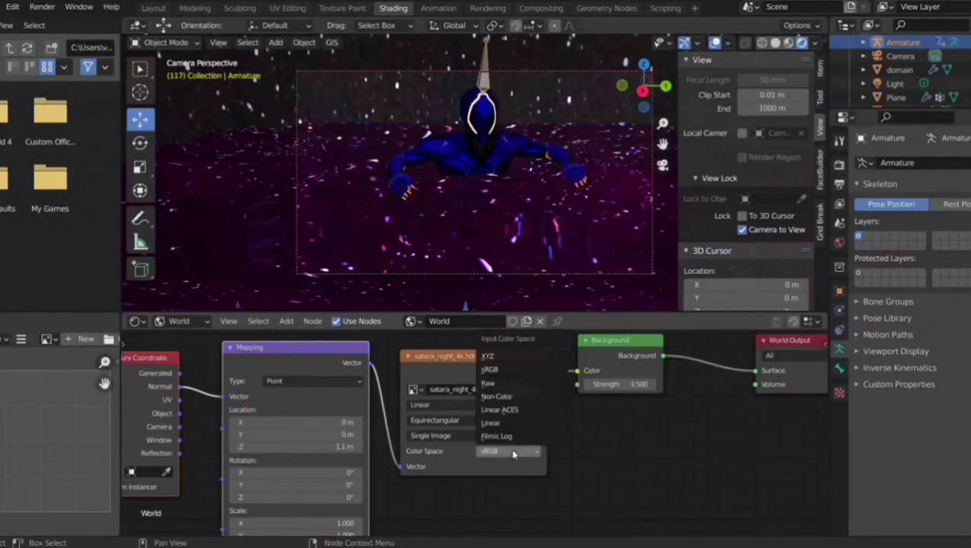
pyautogui.click(513, 454)
pyautogui.click(524, 453)
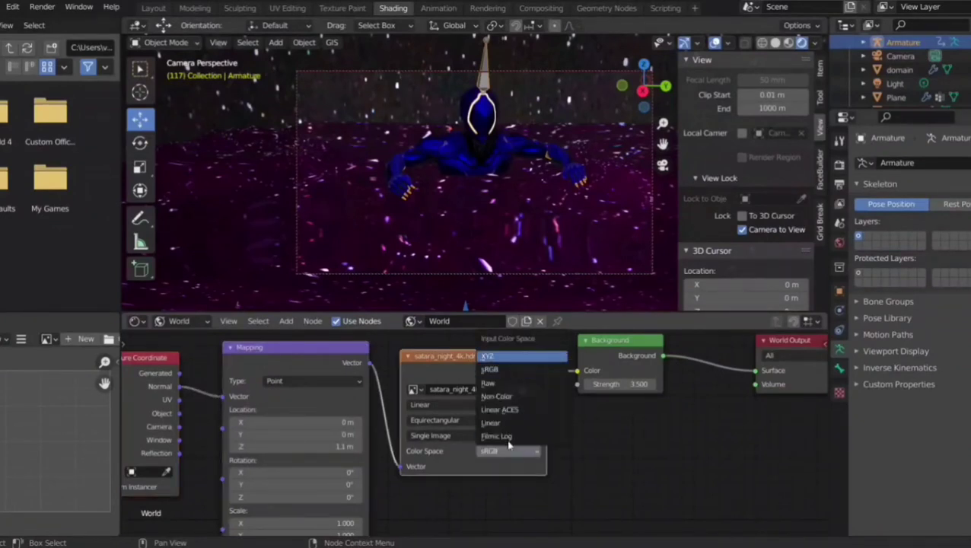
pyautogui.press('Return')
pyautogui.click(509, 451)
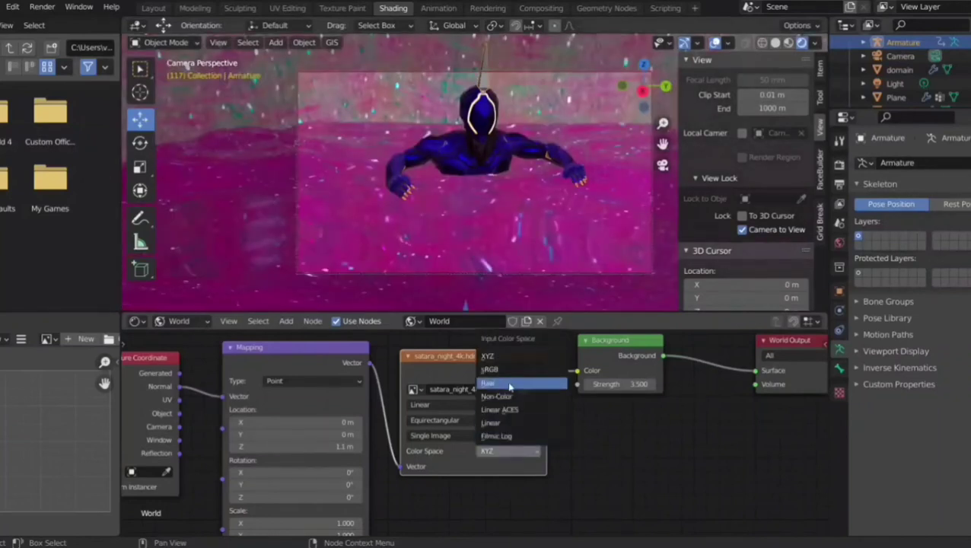
pyautogui.press('Return')
pyautogui.click(525, 452)
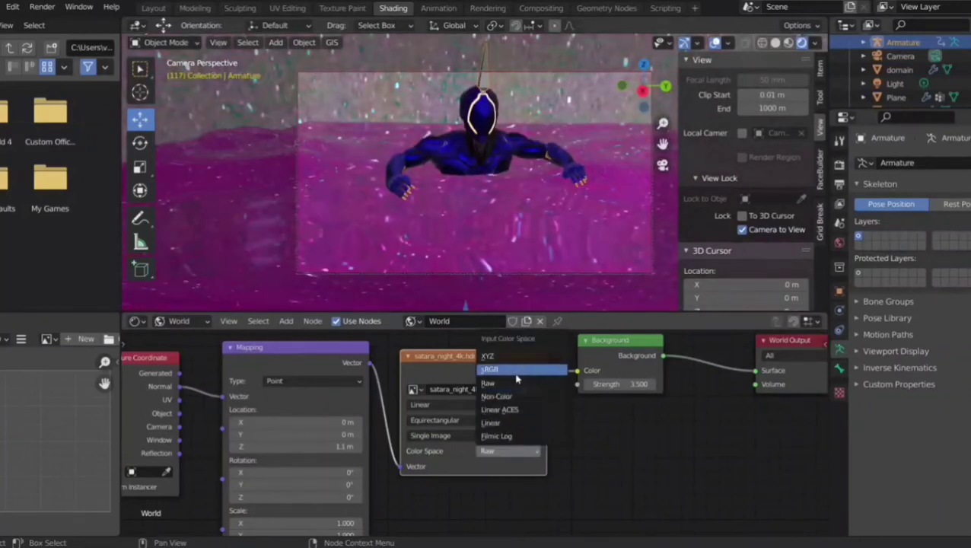
pyautogui.press('Return')
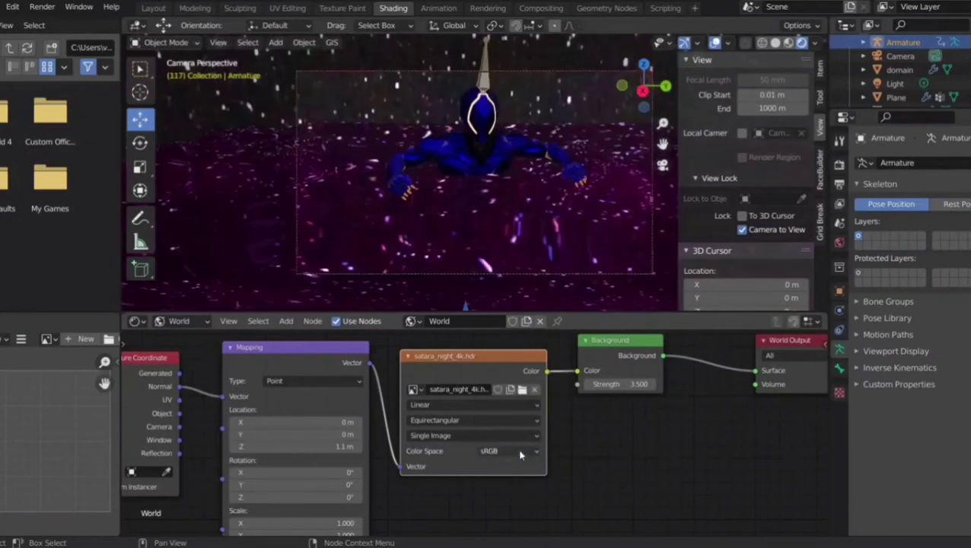
# Enable Ambient Occlusion, Bloom and Screen Space Reflections in the Eevee render settings
pyautogui.click(839, 164)
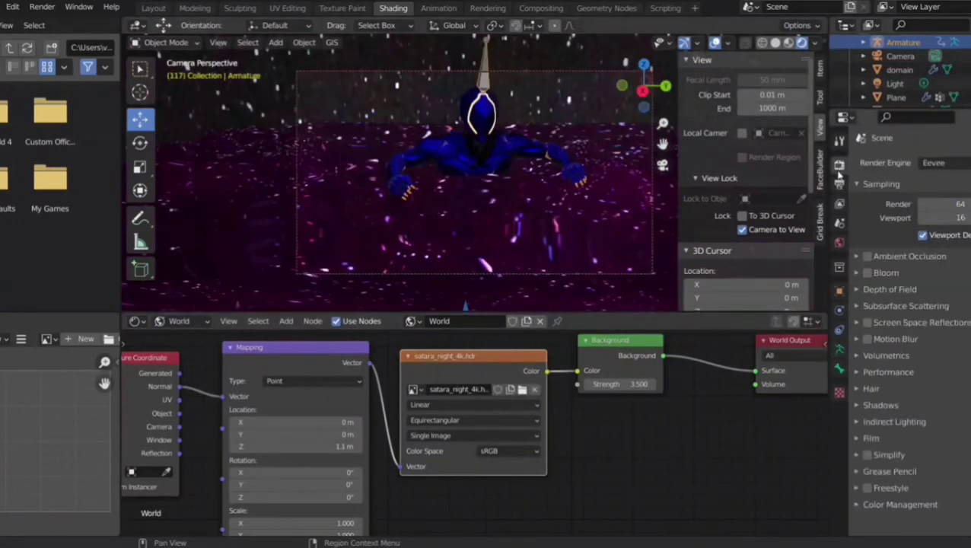
pyautogui.click(866, 273)
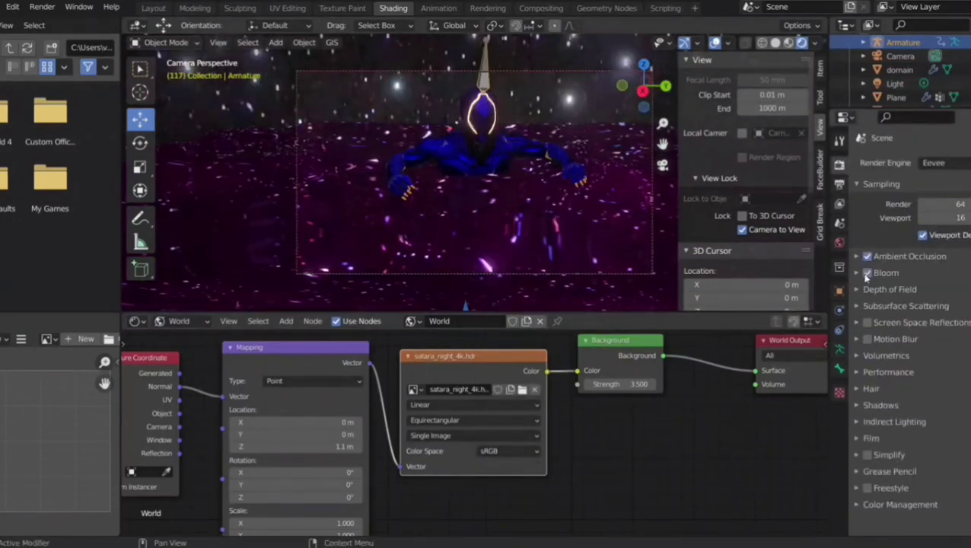
pyautogui.click(864, 296)
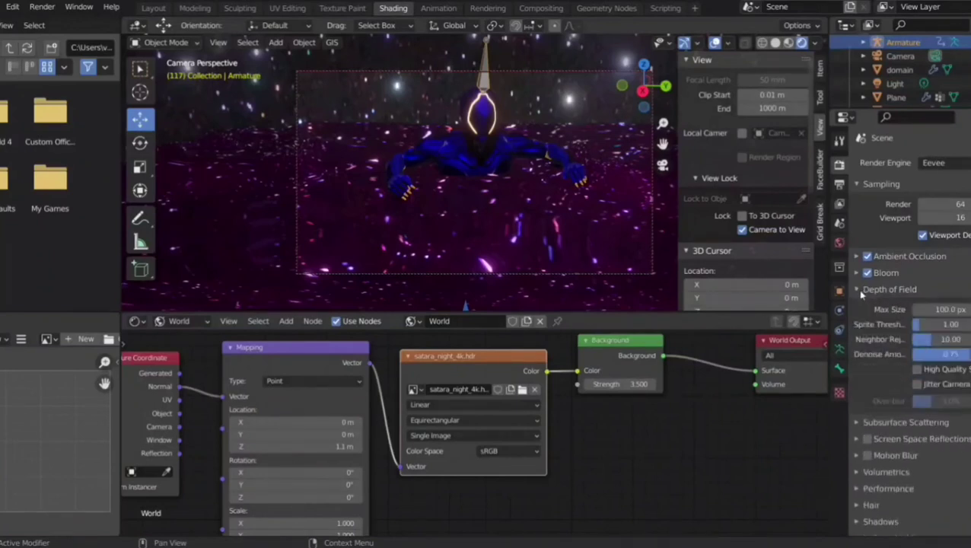
pyautogui.click(860, 295)
pyautogui.click(867, 322)
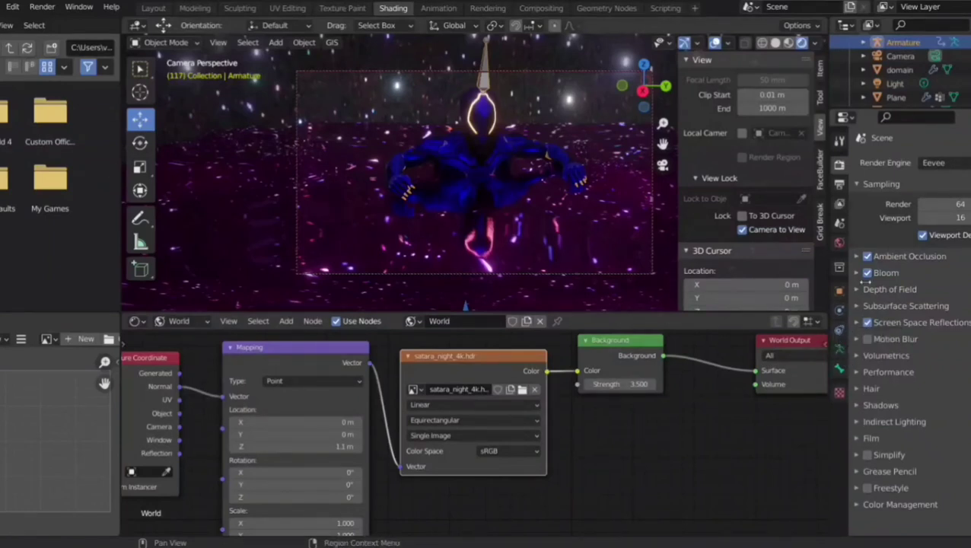
# Select the scene's camera and set its focal length to 48 mm
pyautogui.scroll(2, 879, 86)
pyautogui.click(879, 85)
pyautogui.click(839, 348)
pyautogui.moveTo(951, 226); pyautogui.dragTo(946, 232)
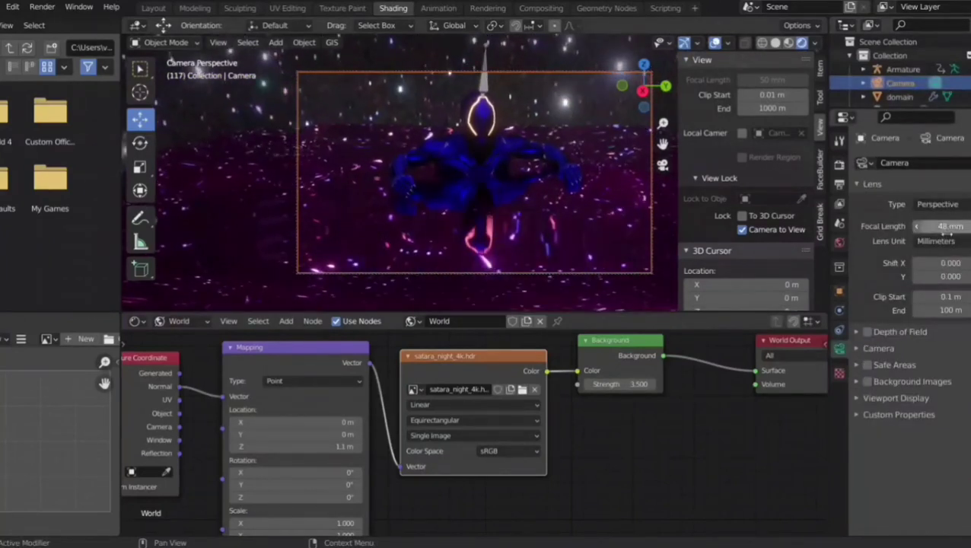
# Enable the camera's depth of field focused on the Armature with an F-Stop of 0.4, and play the animation to check the blur
pyautogui.click(857, 333)
pyautogui.click(866, 332)
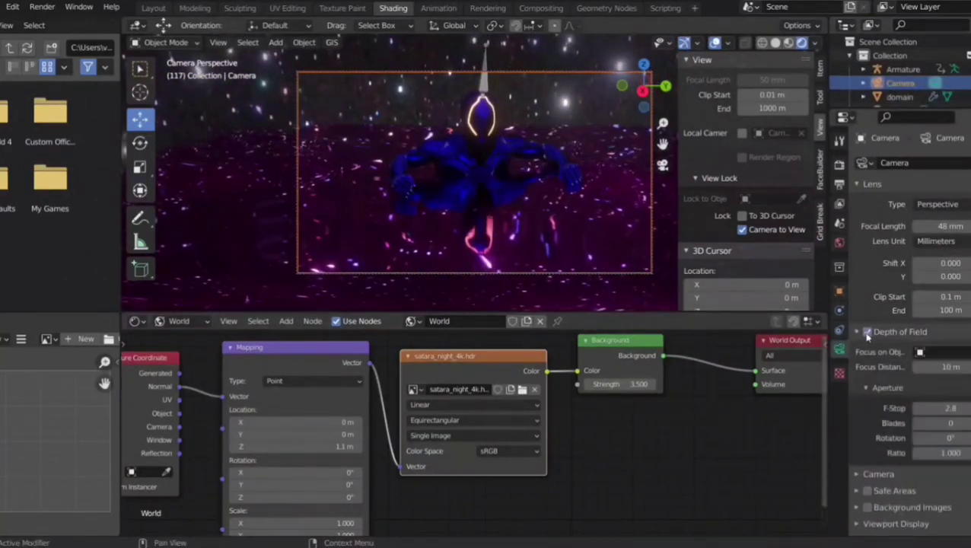
pyautogui.click(937, 352)
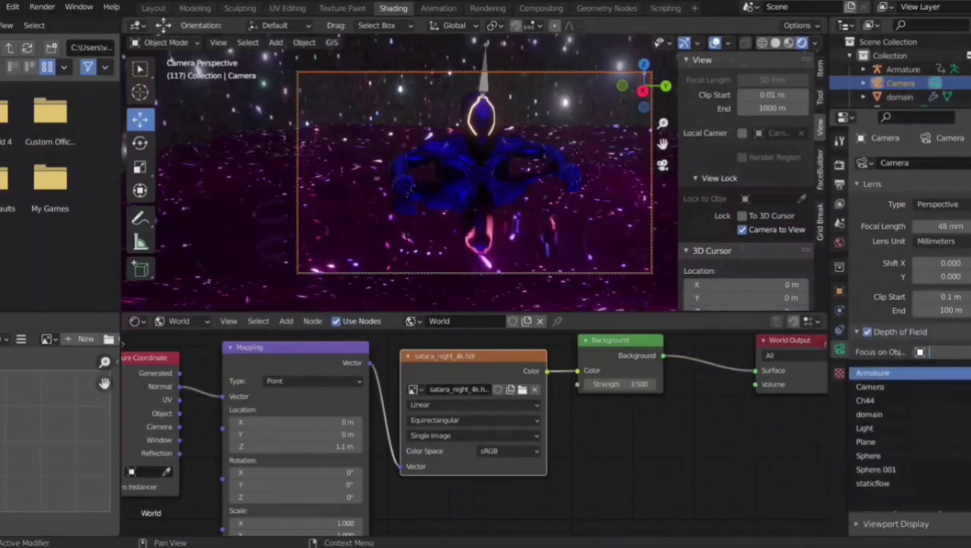
pyautogui.click(875, 372)
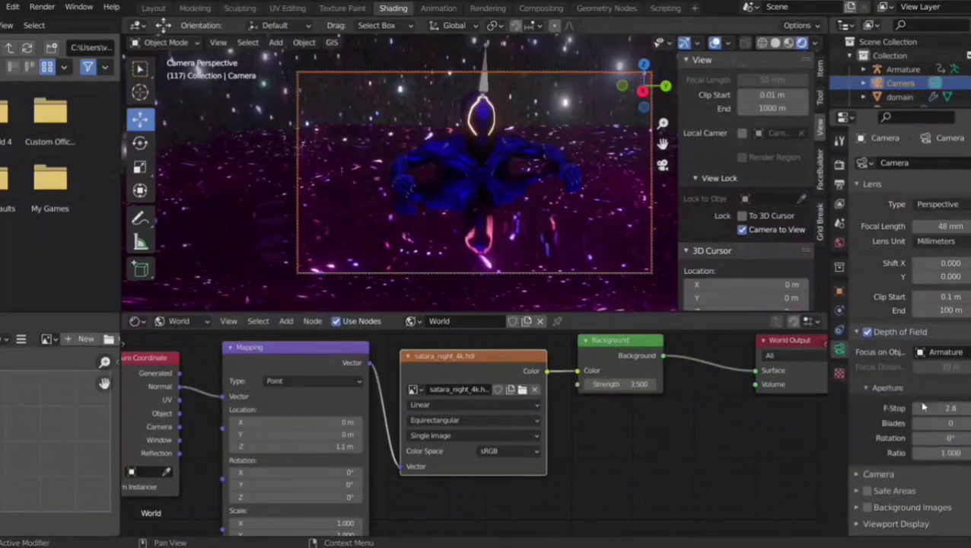
pyautogui.moveTo(922, 408); pyautogui.dragTo(887, 408)
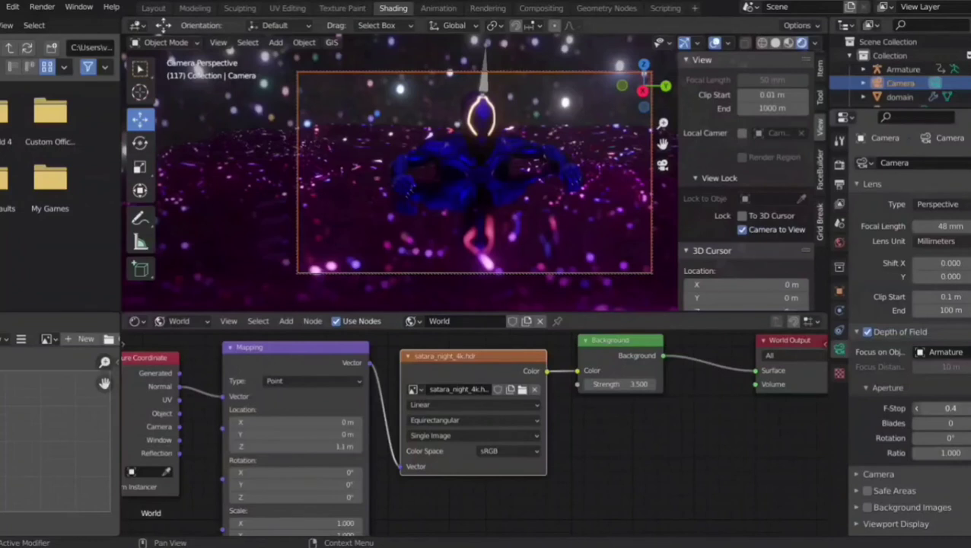
pyautogui.press('space')
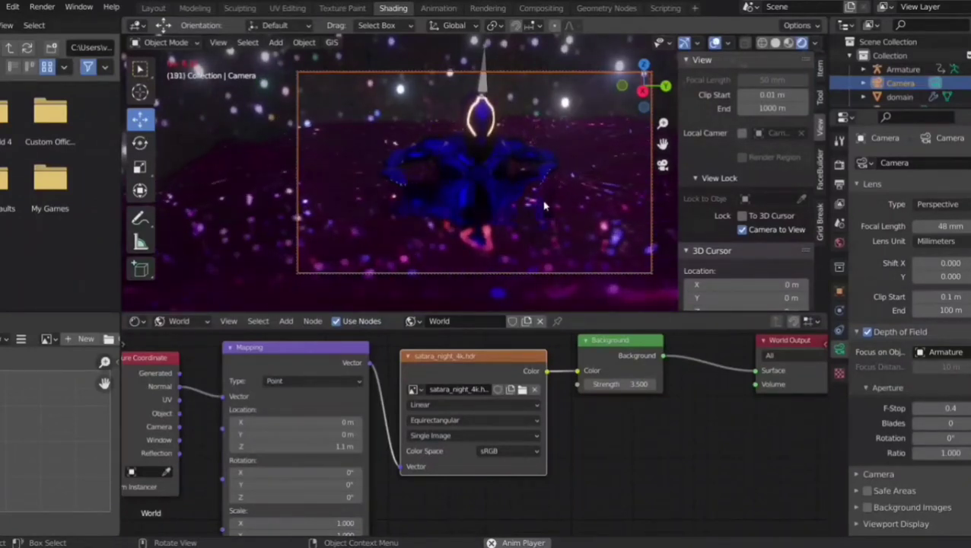
pyautogui.click(544, 219)
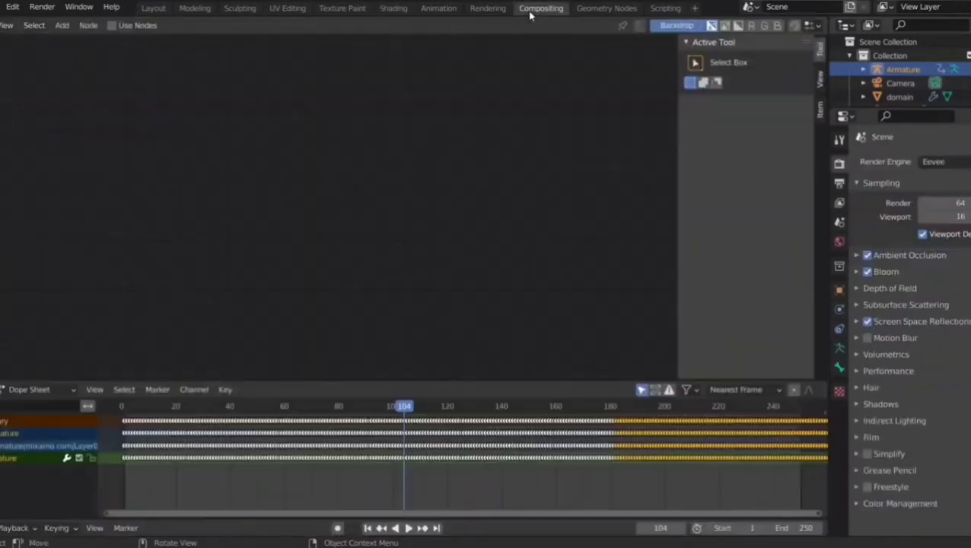
# Enable compositing nodes in the Compositing workspace and place the Composite node beside the Render Layers node
pyautogui.click(111, 26)
pyautogui.scroll(5, 438, 213)
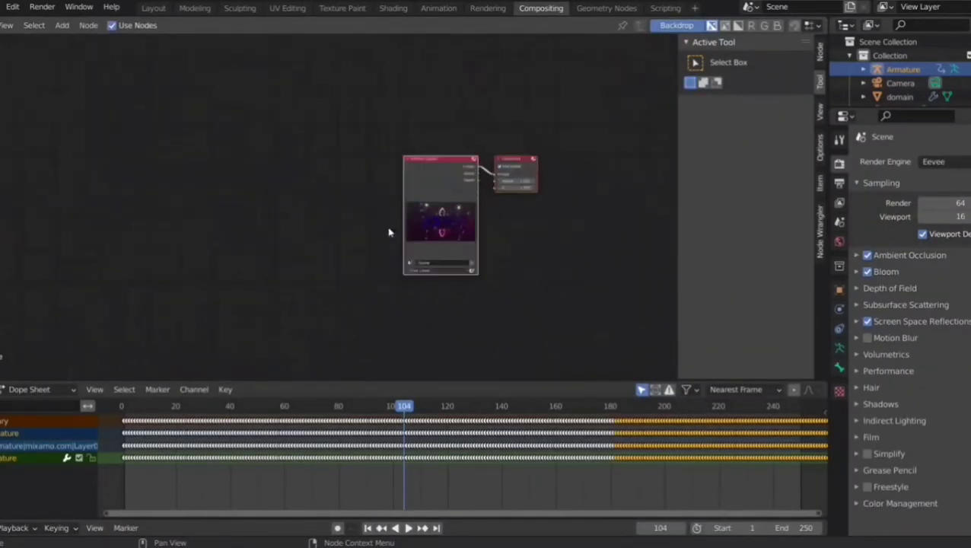
pyautogui.scroll(3, 400, 228)
pyautogui.moveTo(417, 198); pyautogui.dragTo(221, 176, button='middle')
pyautogui.scroll(2, 304, 171)
pyautogui.moveTo(503, 163); pyautogui.dragTo(464, 163, button='middle')
pyautogui.moveTo(519, 46); pyautogui.dragTo(458, 63)
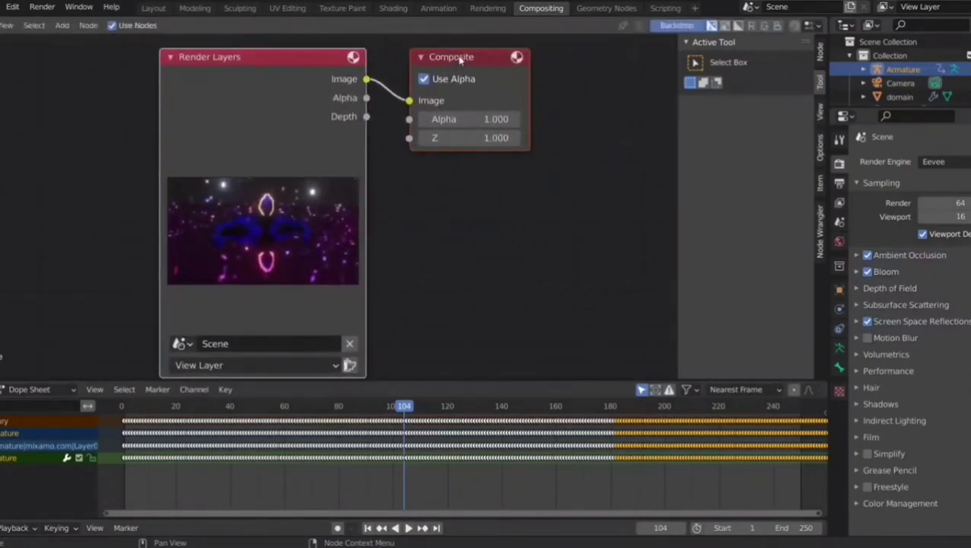
# Add a Glare node and insert it on the link between the Render Layers and Composite nodes
pyautogui.click(445, 216)
pyautogui.hotkey('shift', 'a')
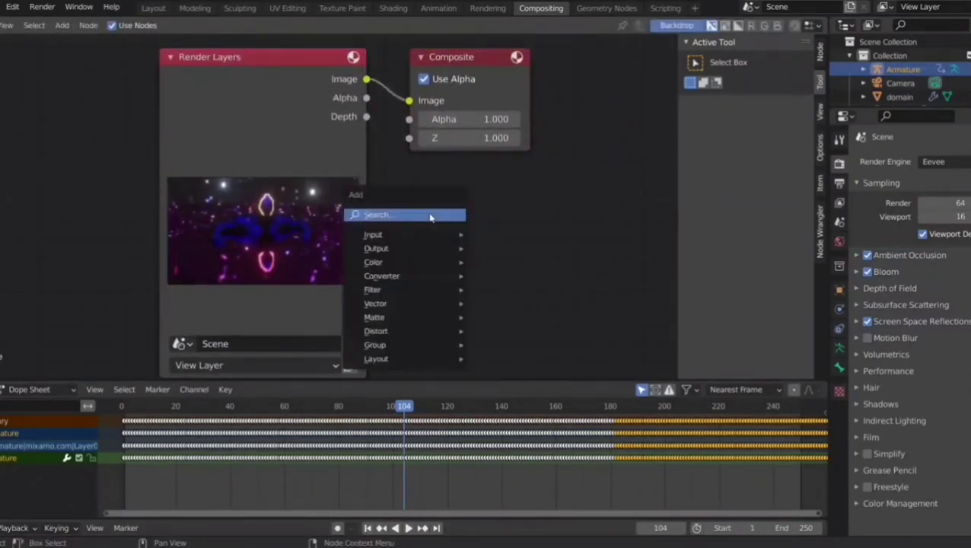
pyautogui.click(429, 216)
pyautogui.write('g')
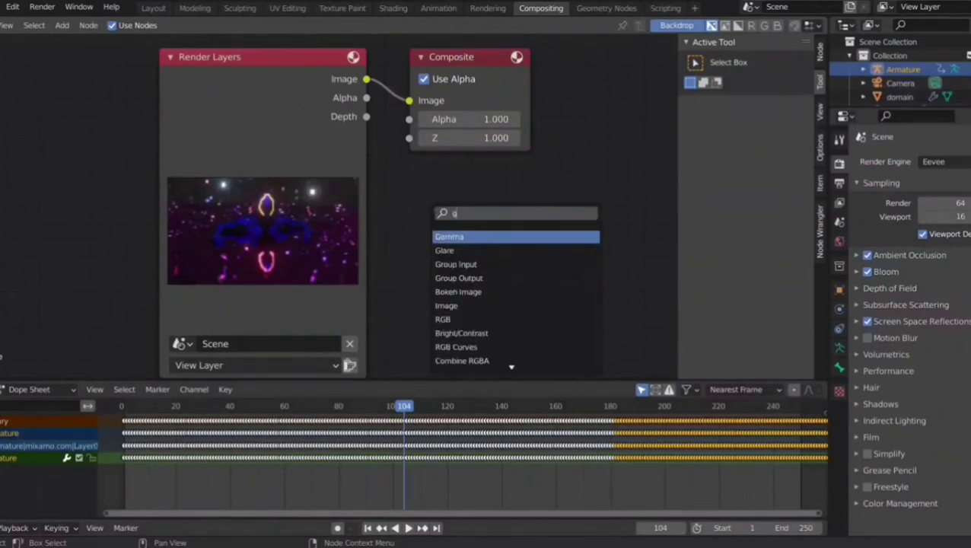
pyautogui.click(448, 251)
pyautogui.click(404, 106)
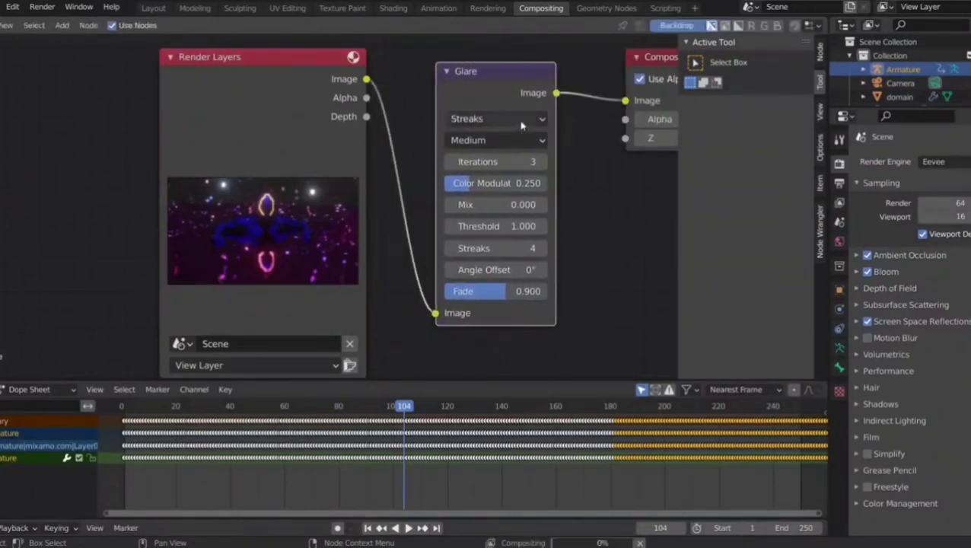
# Change the Glare node's type to Fog Glow and set its Size to 6
pyautogui.scroll(2, 346, 217)
pyautogui.scroll(1, 346, 217)
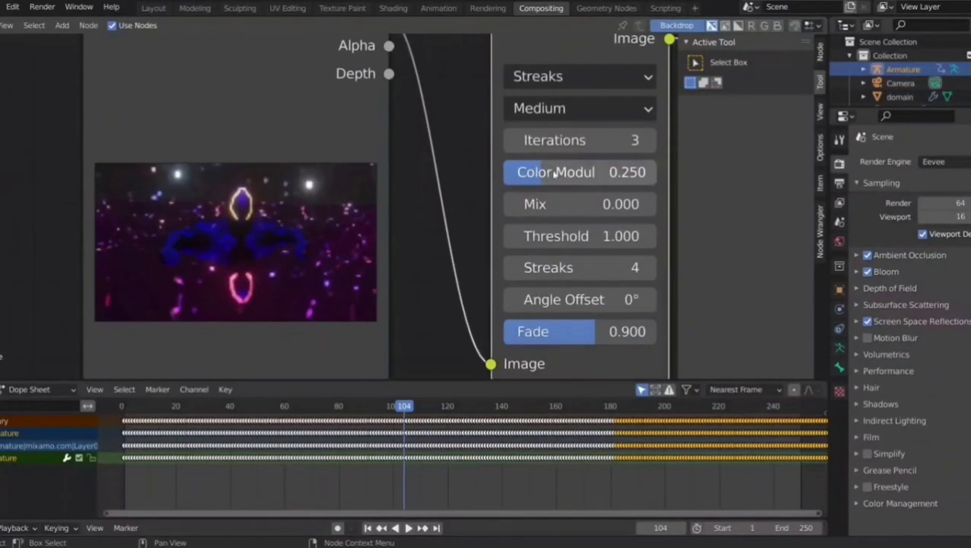
pyautogui.scroll(-1, 552, 165)
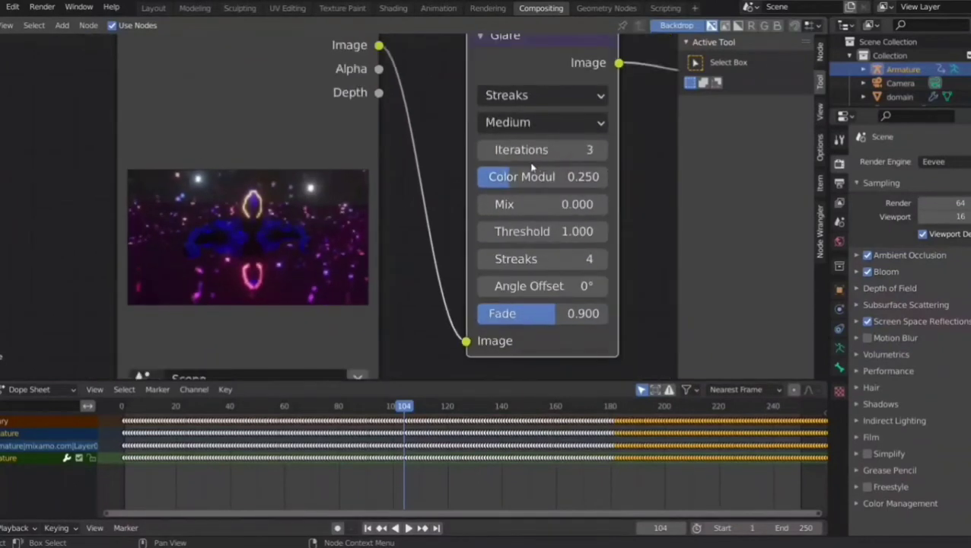
pyautogui.click(526, 97)
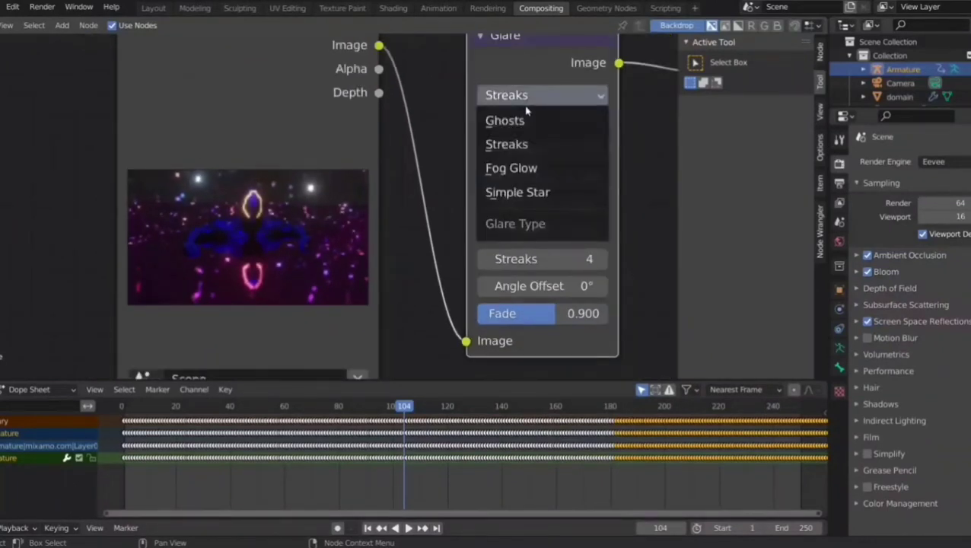
pyautogui.click(518, 168)
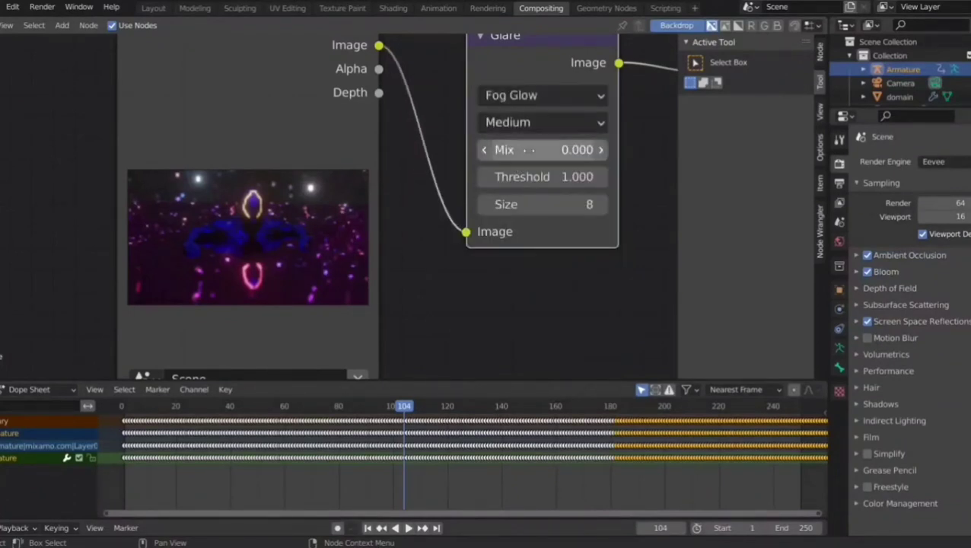
pyautogui.moveTo(525, 150); pyautogui.dragTo(586, 150)
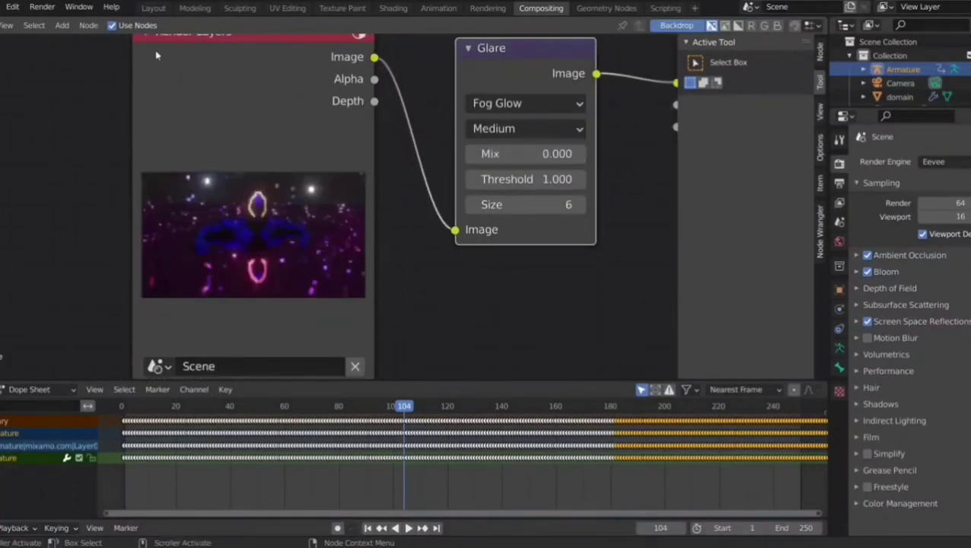
# Render the current frame and examine the glare effect up close, then return to the compositor
pyautogui.click(41, 7)
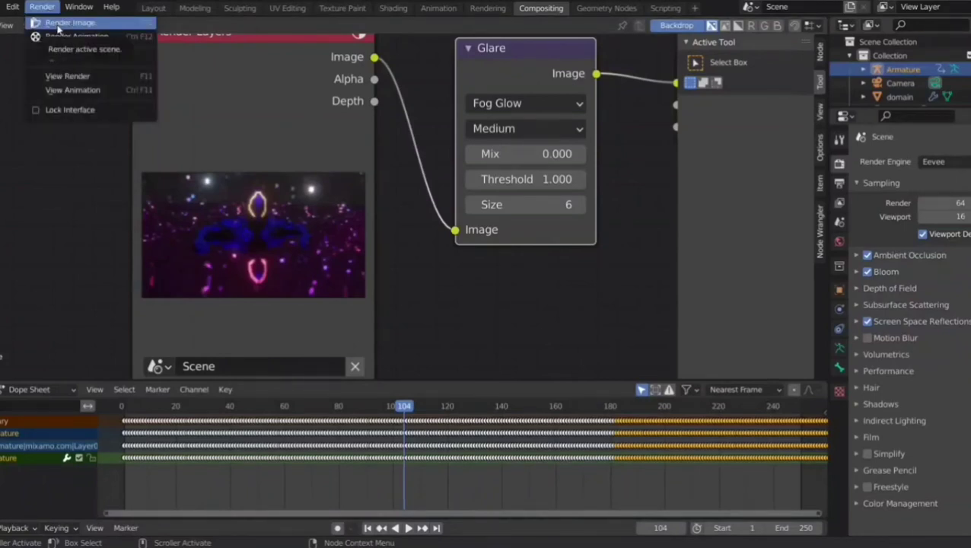
pyautogui.click(58, 24)
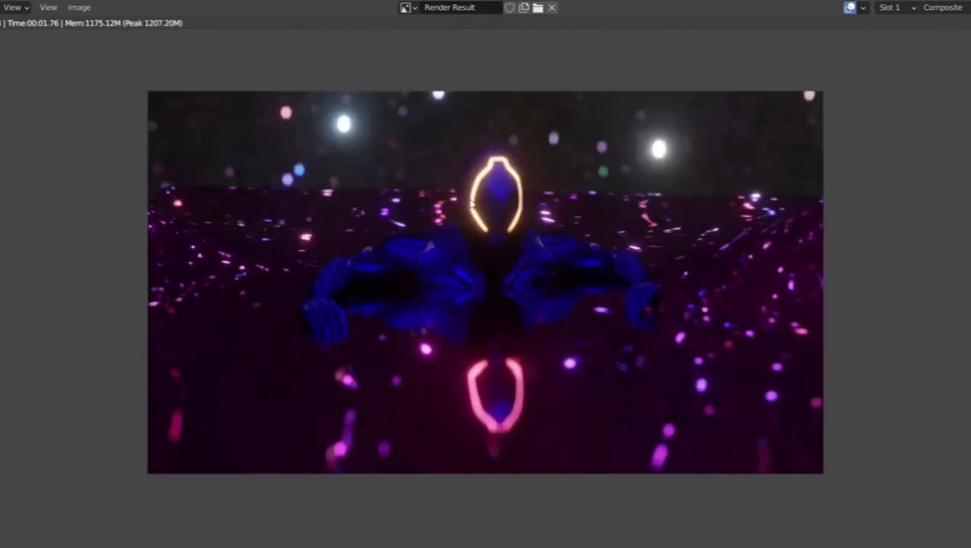
pyautogui.scroll(2, 470, 204)
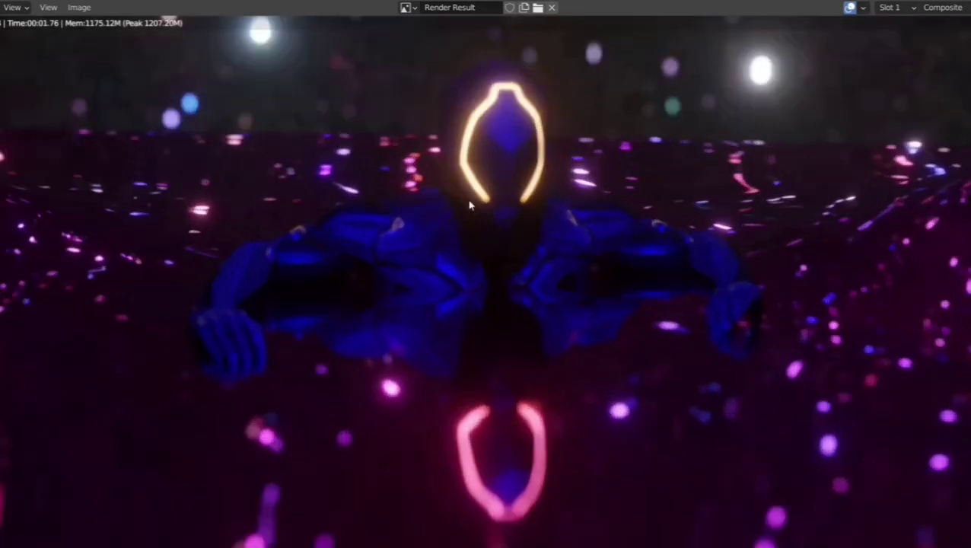
pyautogui.scroll(-3, 470, 203)
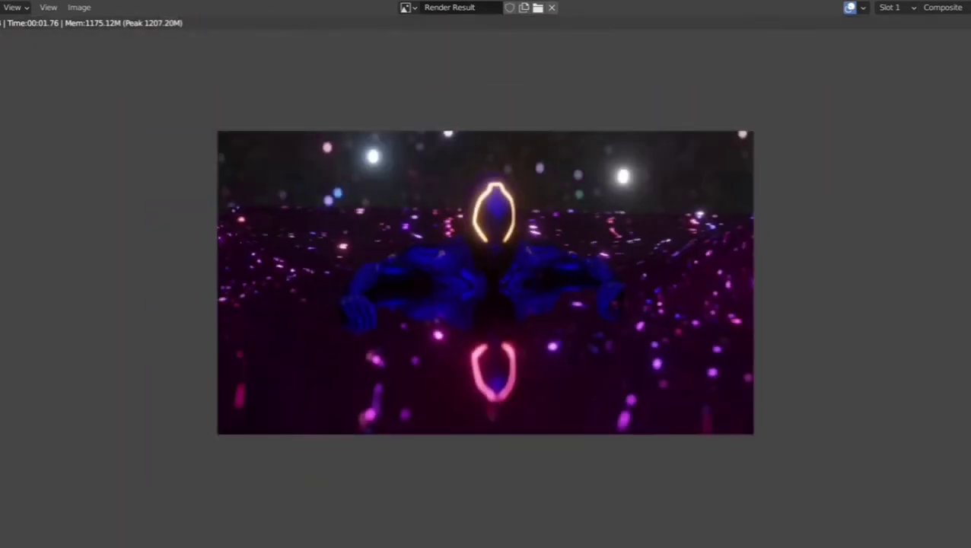
pyautogui.press('Escape')
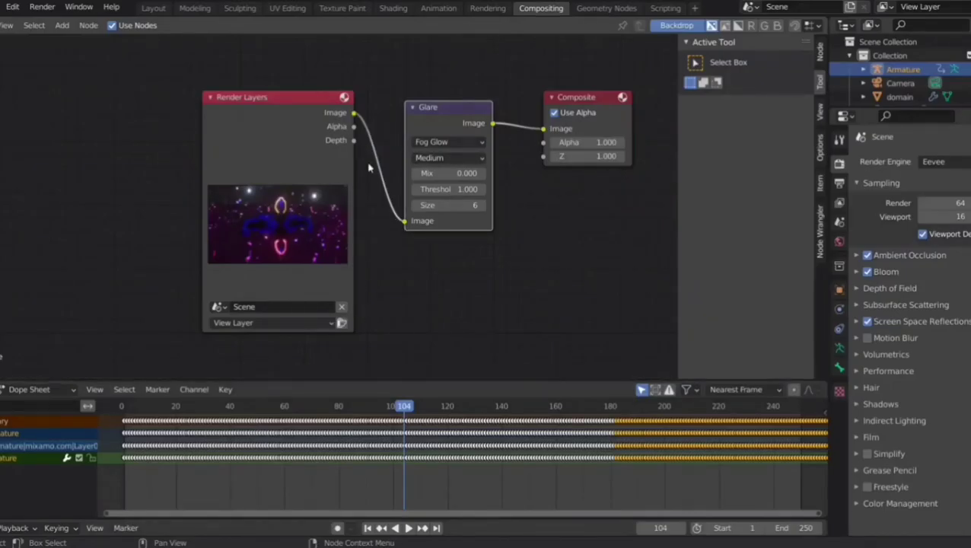
# Return to the Layout workspace, show the Eevee render properties and open the Preferences
pyautogui.click(153, 8)
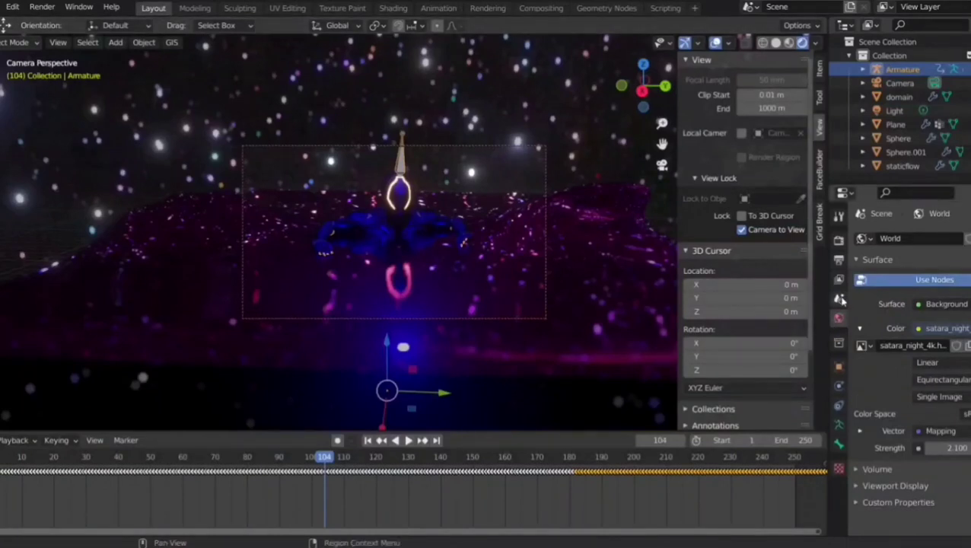
pyautogui.click(838, 242)
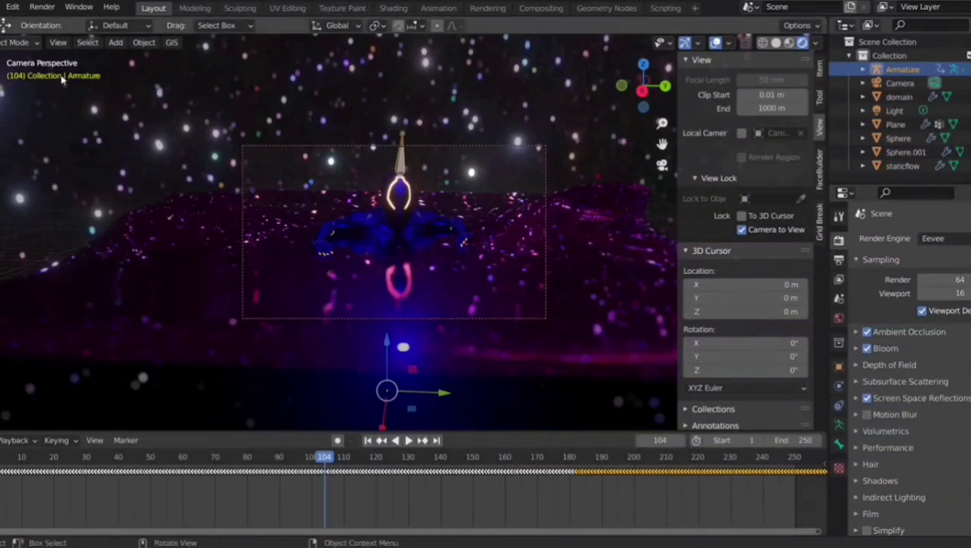
pyautogui.click(16, 9)
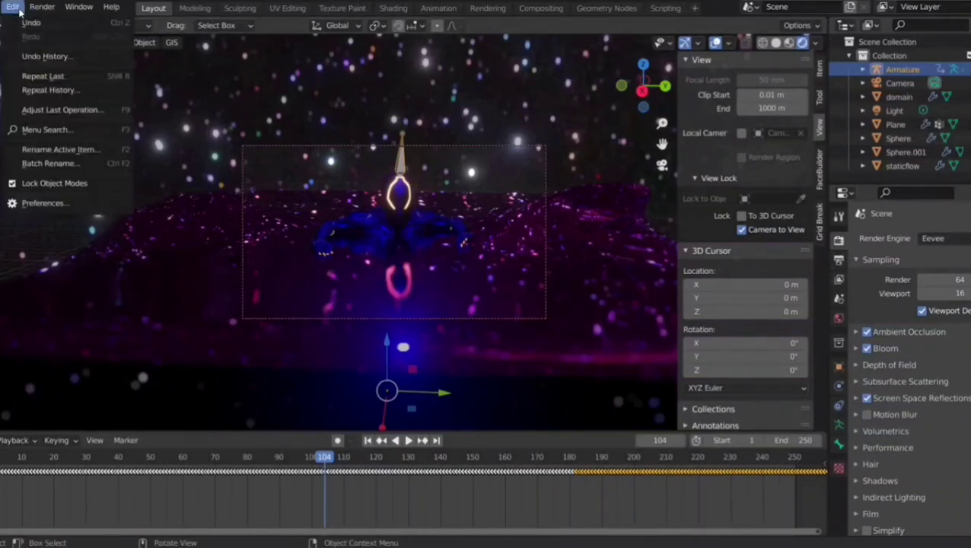
pyautogui.click(43, 202)
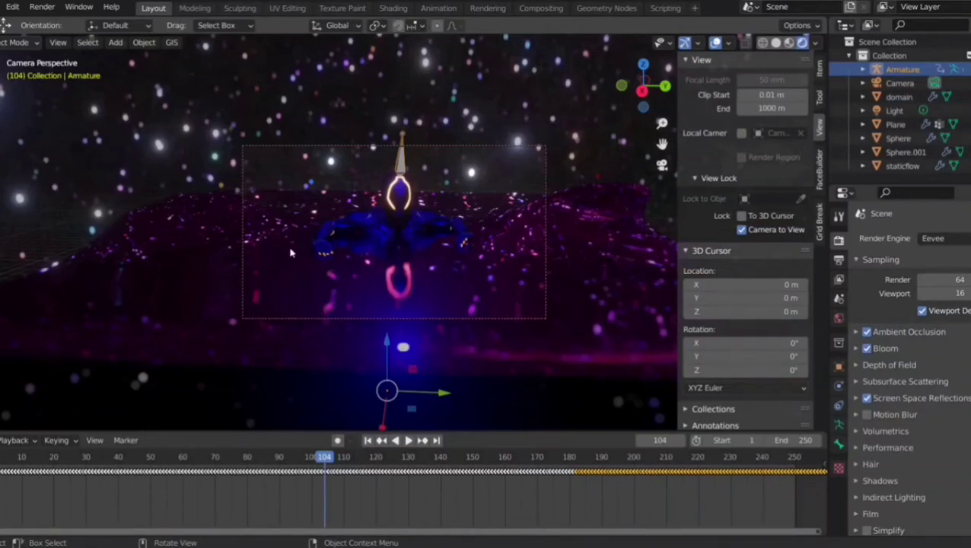
# Render a still image from the Layout workspace and play the animation in the rendered viewport, stopping at frame 203
pyautogui.click(42, 7)
pyautogui.click(59, 25)
pyautogui.press('space')
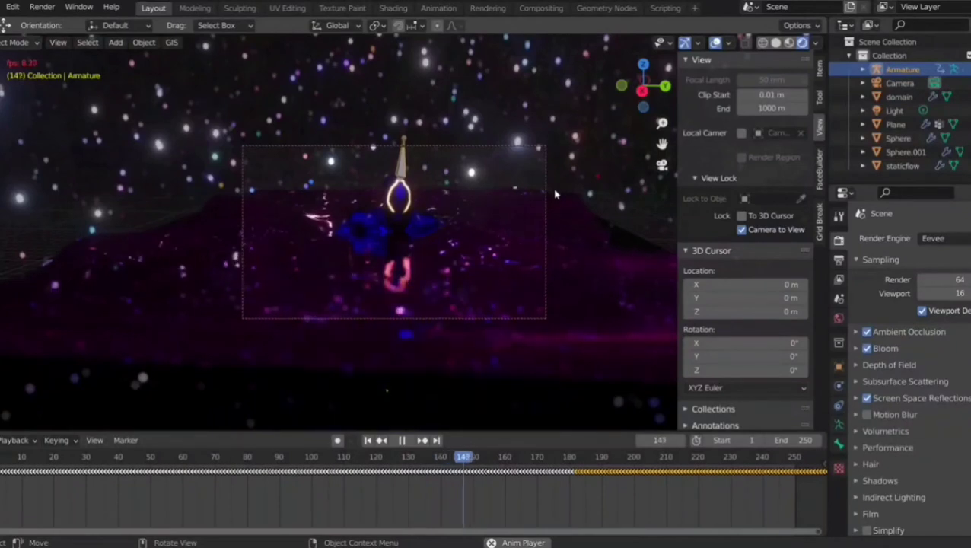
pyautogui.press('space')
pyautogui.click(521, 255)
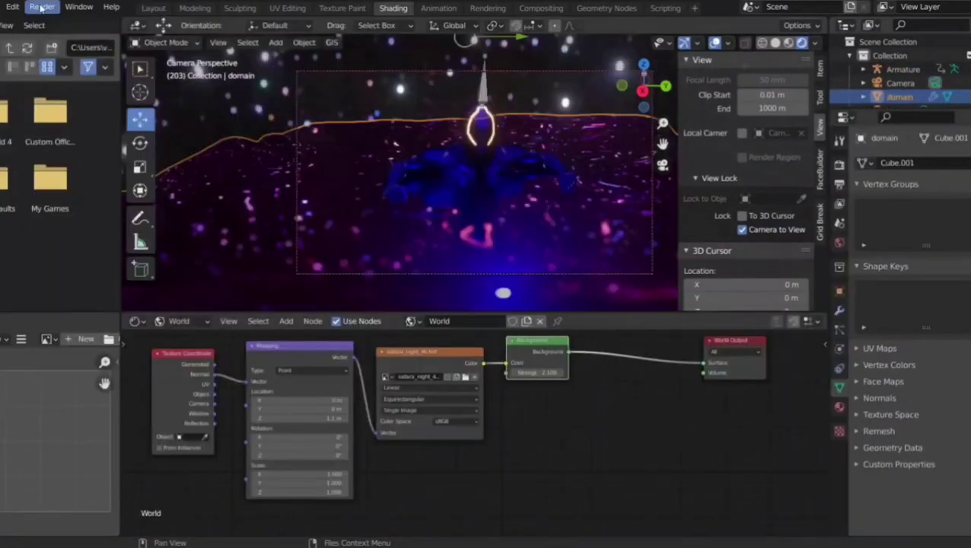
# Set the render output's file format to FFmpeg Video in the output properties
pyautogui.click(42, 8)
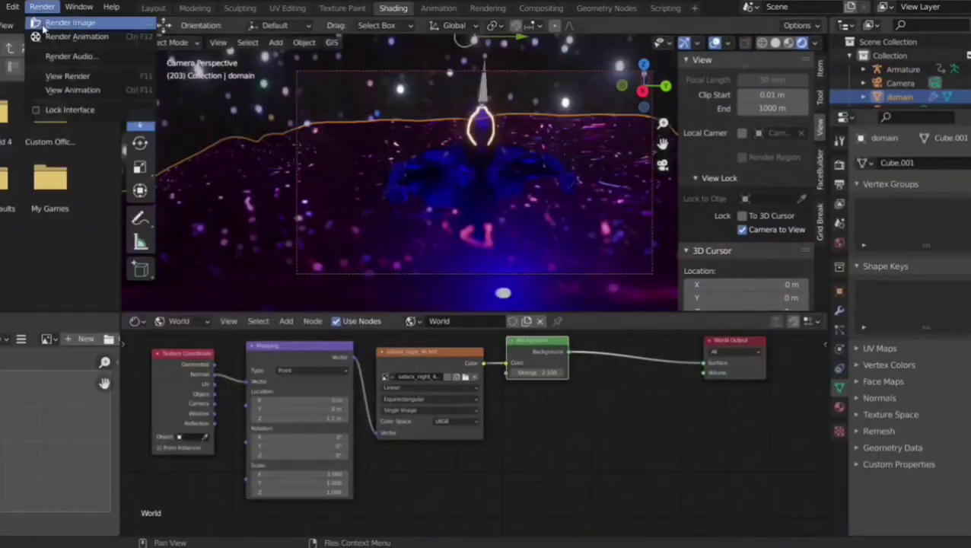
pyautogui.click(838, 187)
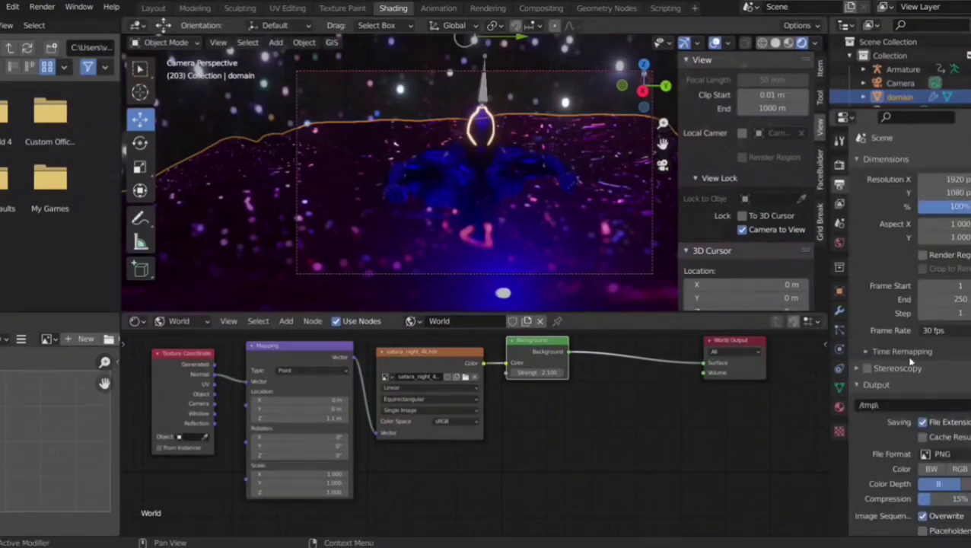
pyautogui.scroll(-2, 910, 361)
pyautogui.click(942, 413)
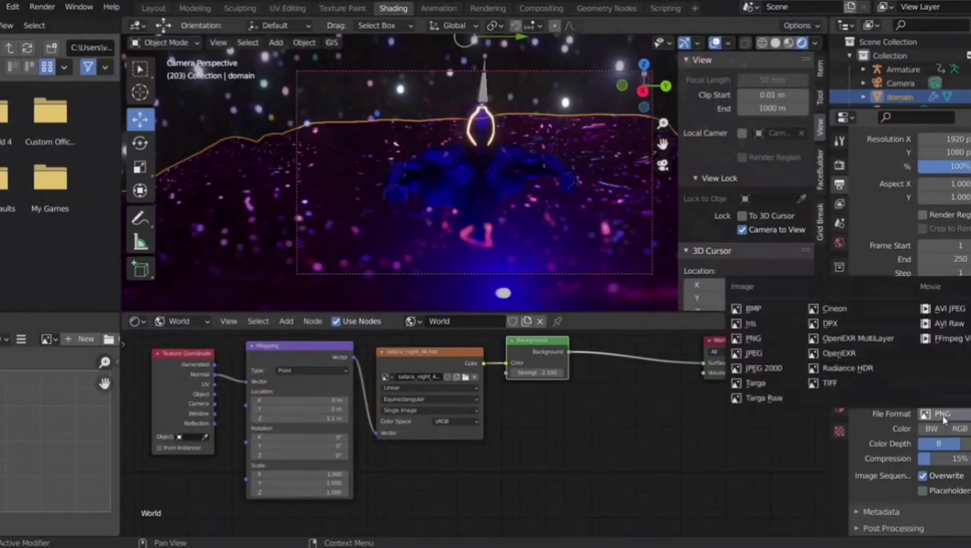
pyautogui.click(943, 338)
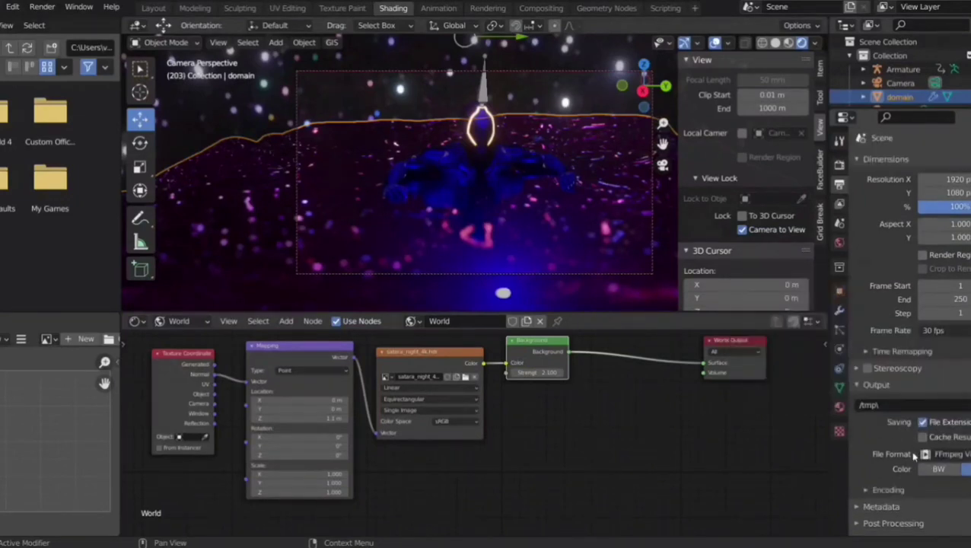
# Set the video encoding container to MPEG-4 and the Output Quality to High Quality
pyautogui.click(895, 493)
pyautogui.scroll(-3, 913, 457)
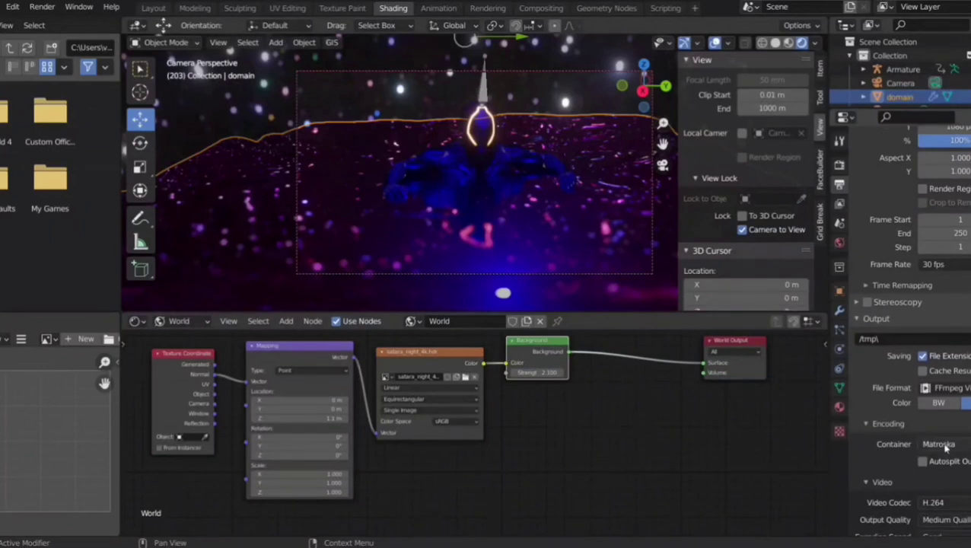
pyautogui.click(939, 443)
pyautogui.click(938, 401)
pyautogui.scroll(-5, 896, 441)
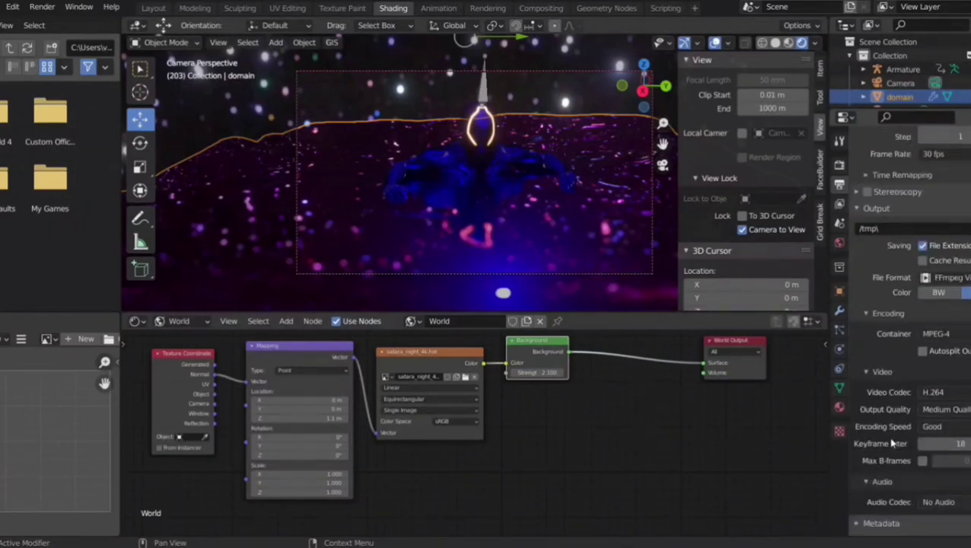
pyautogui.click(940, 411)
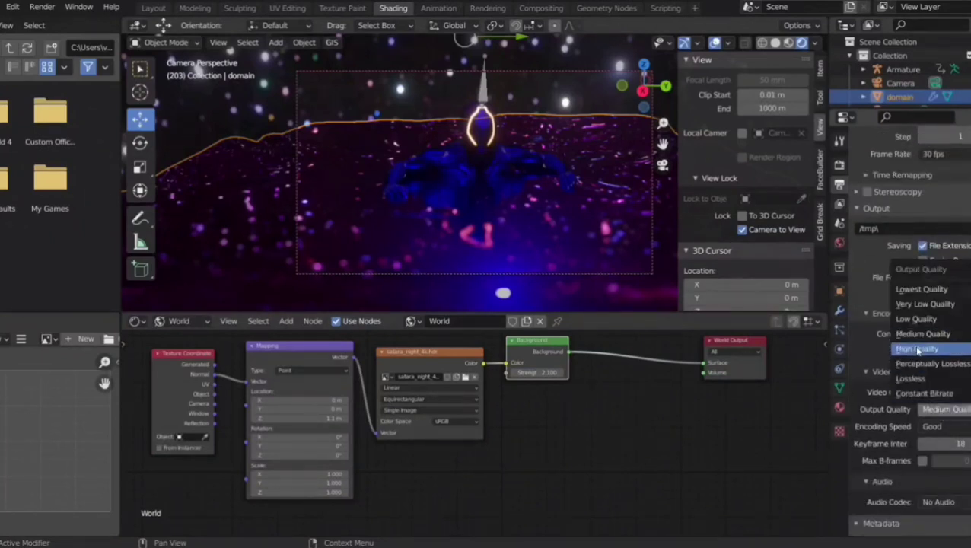
pyautogui.click(918, 350)
pyautogui.scroll(-1, 915, 395)
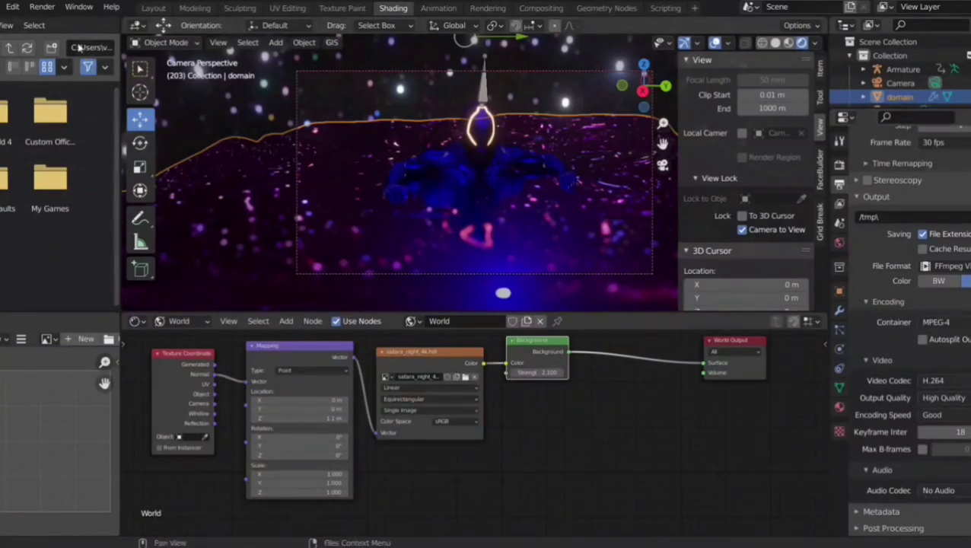
# Render the full animation and play the finished 0001-0250 video in the media player
pyautogui.click(35, 8)
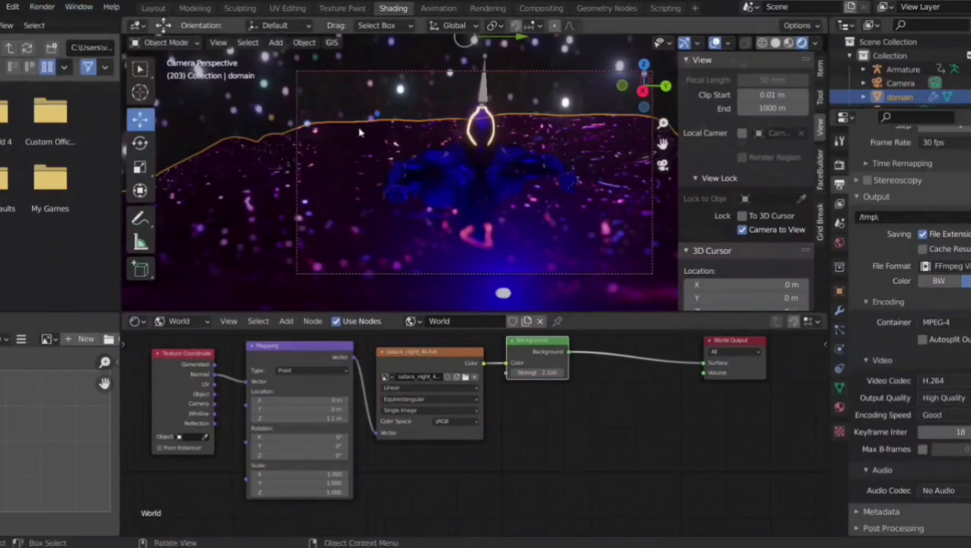
pyautogui.click(42, 6)
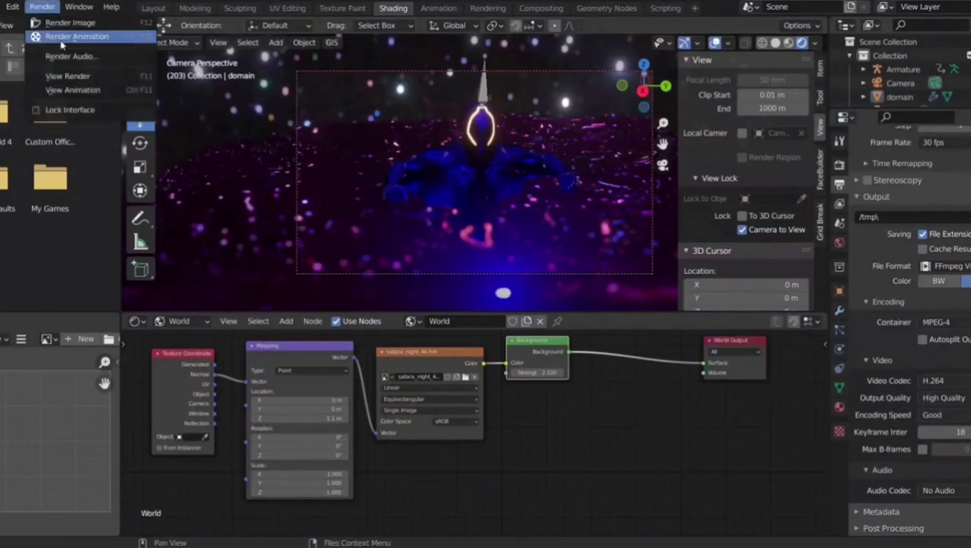
pyautogui.click(63, 38)
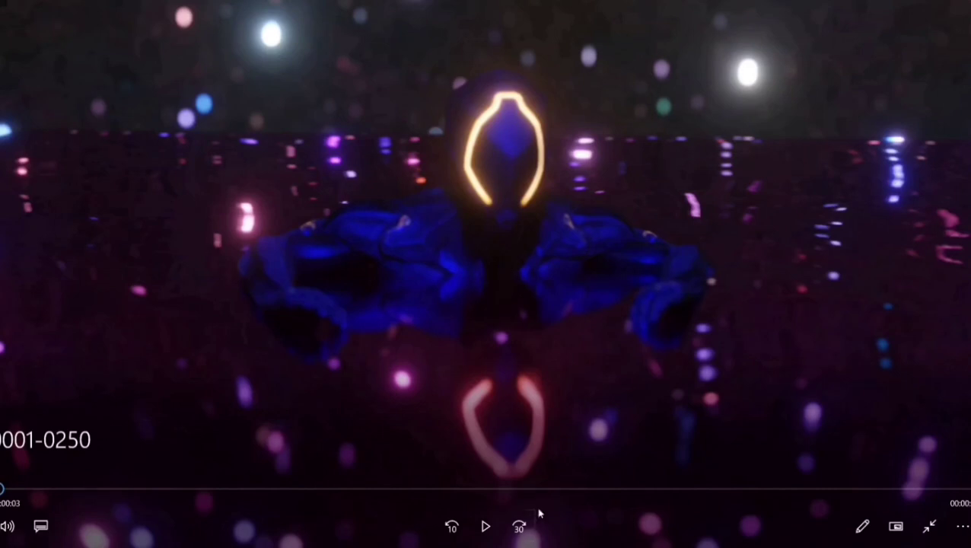
pyautogui.click(487, 532)
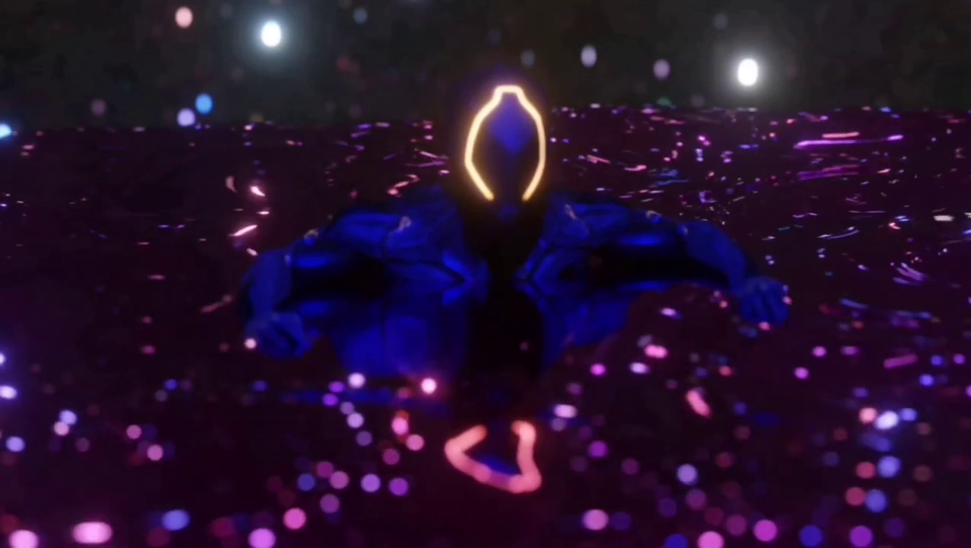
pyautogui.moveTo(522, 354)
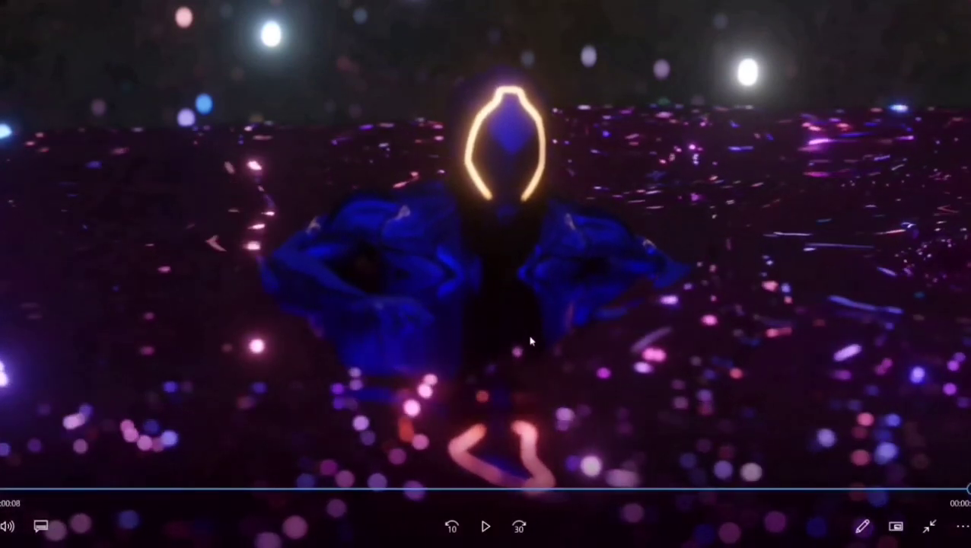